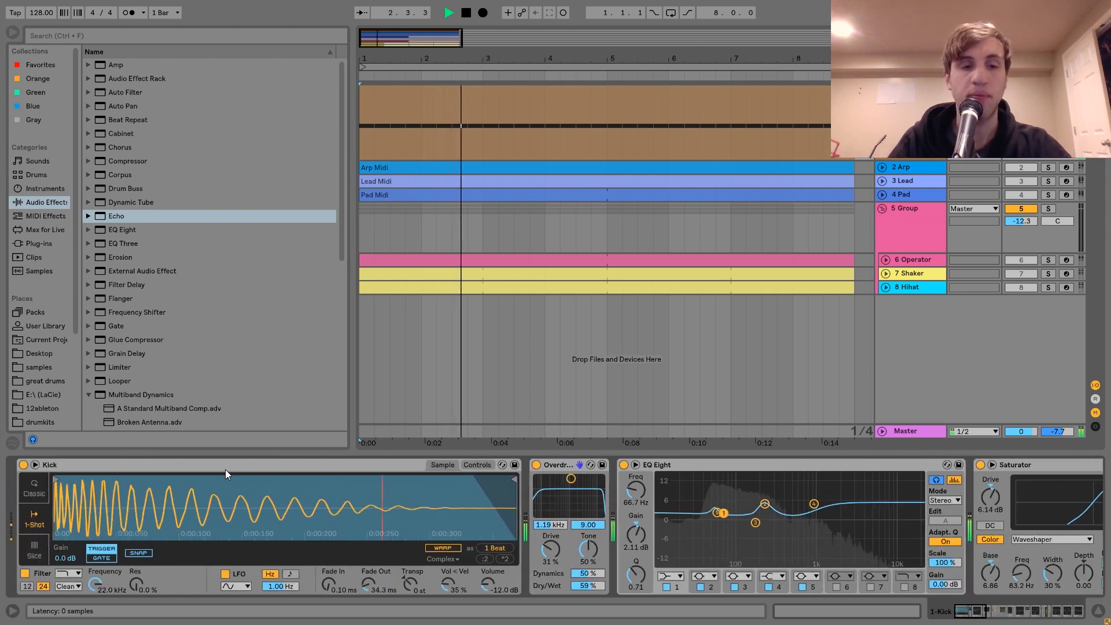
Reveal the Kick's sample file in the browser and look over the full effects chain on the Kick track.
right_click(283, 522)
click(317, 456)
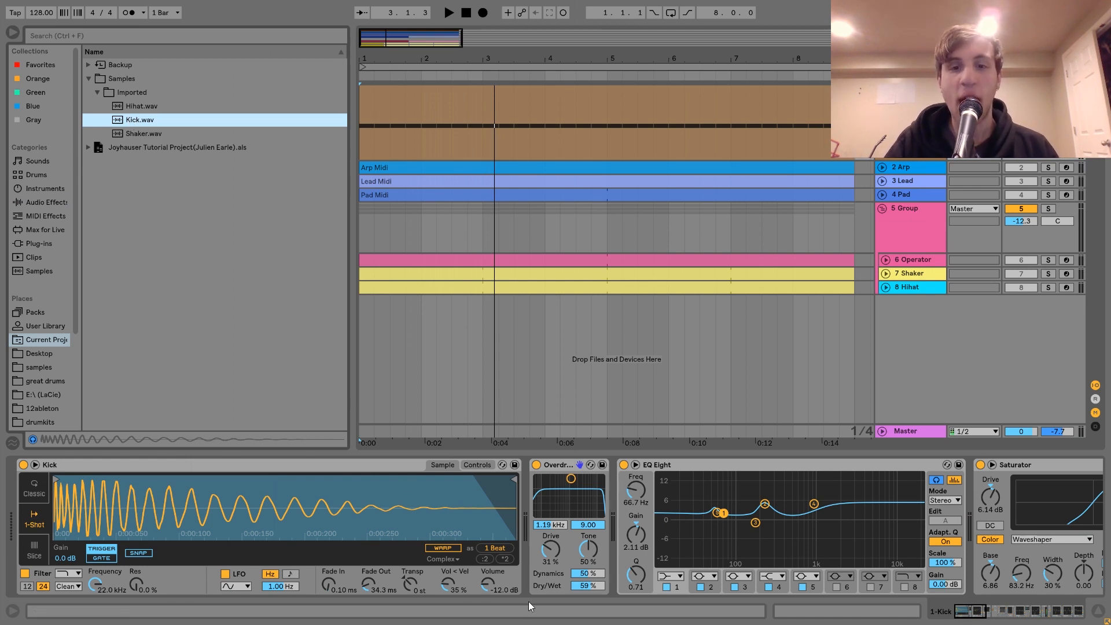
scroll(589, 574, right, 15)
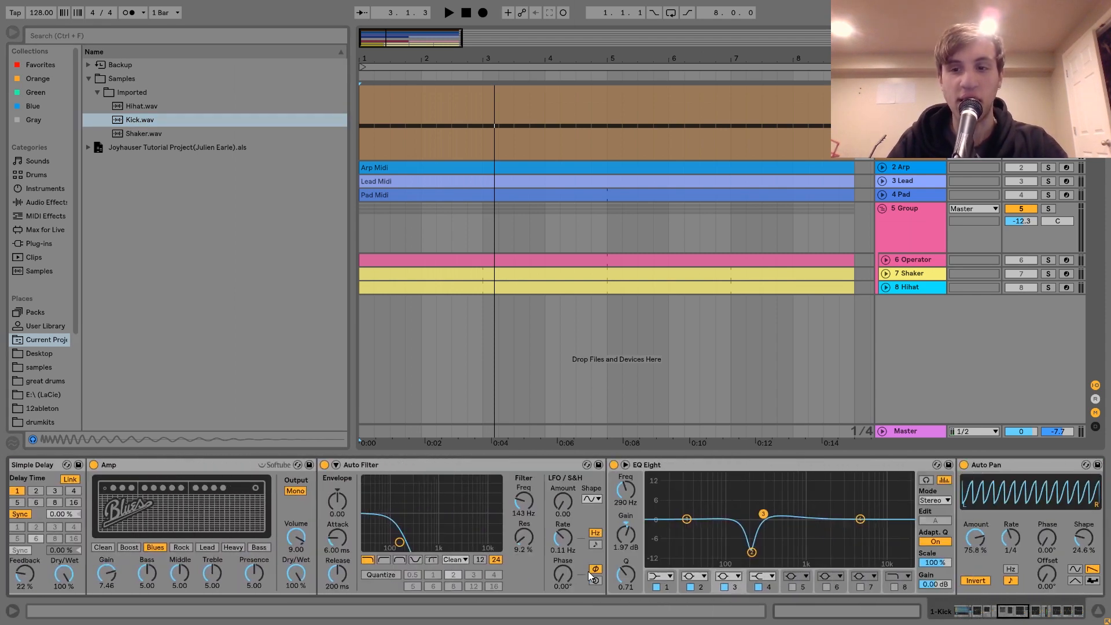
scroll(588, 571, right, 10)
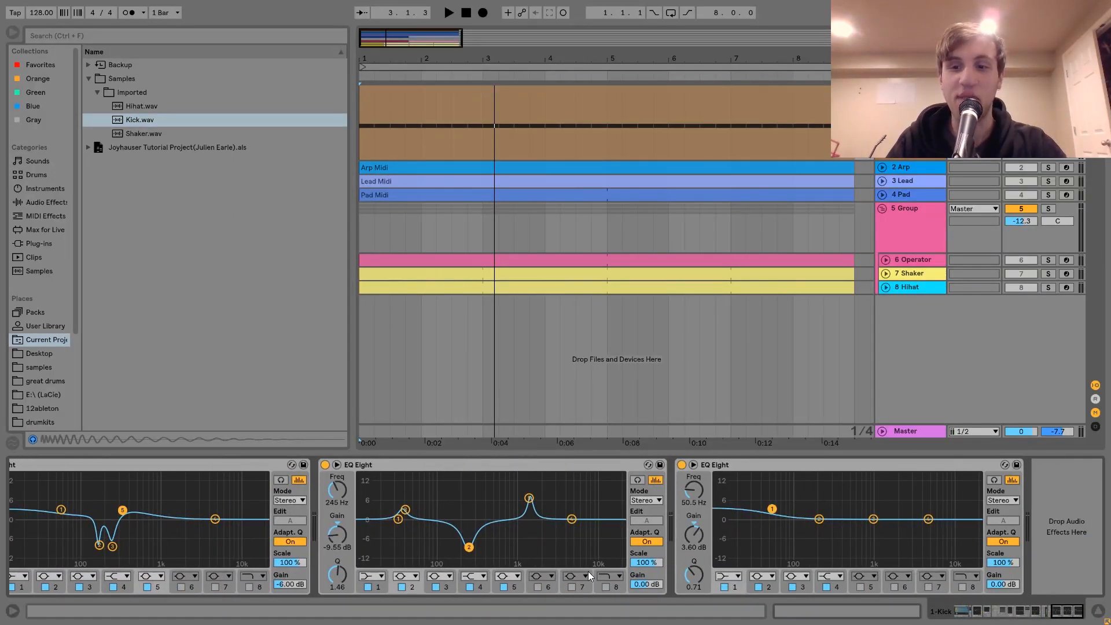
scroll(589, 575, right, 15)
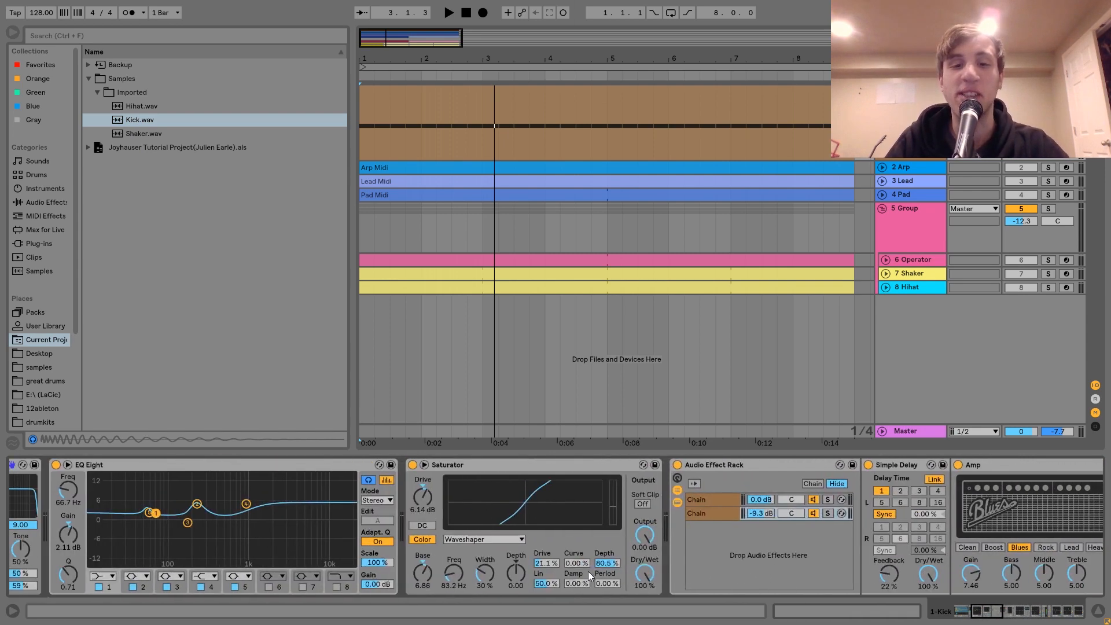
scroll(588, 571, left, 20)
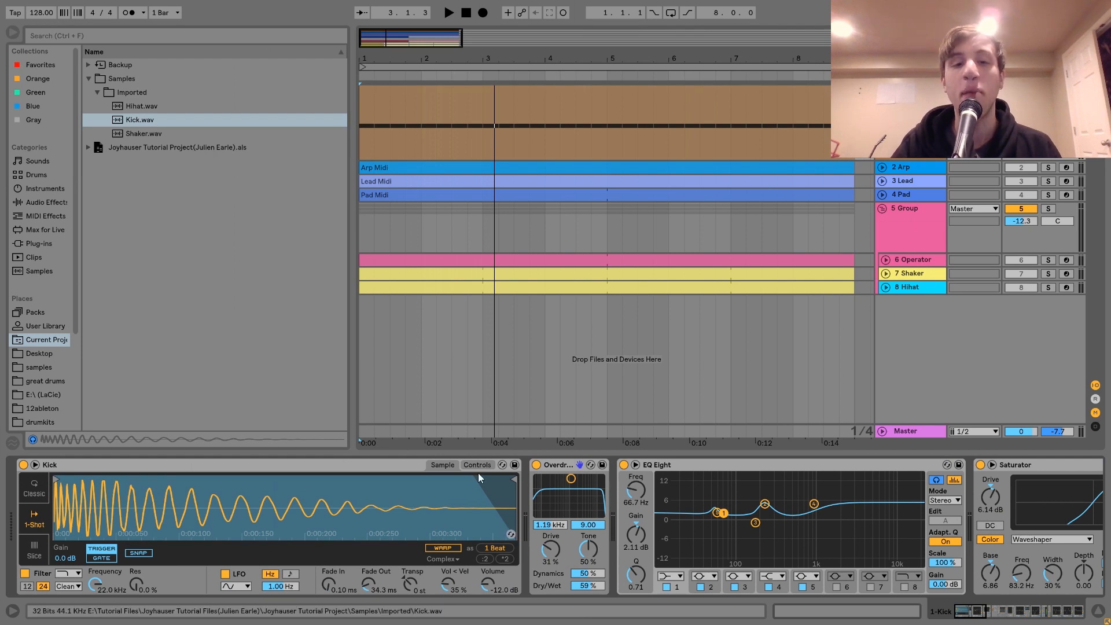
Play the kick several times to hear what the Overdrive contributes to its sound.
scroll(554, 471, right, 3)
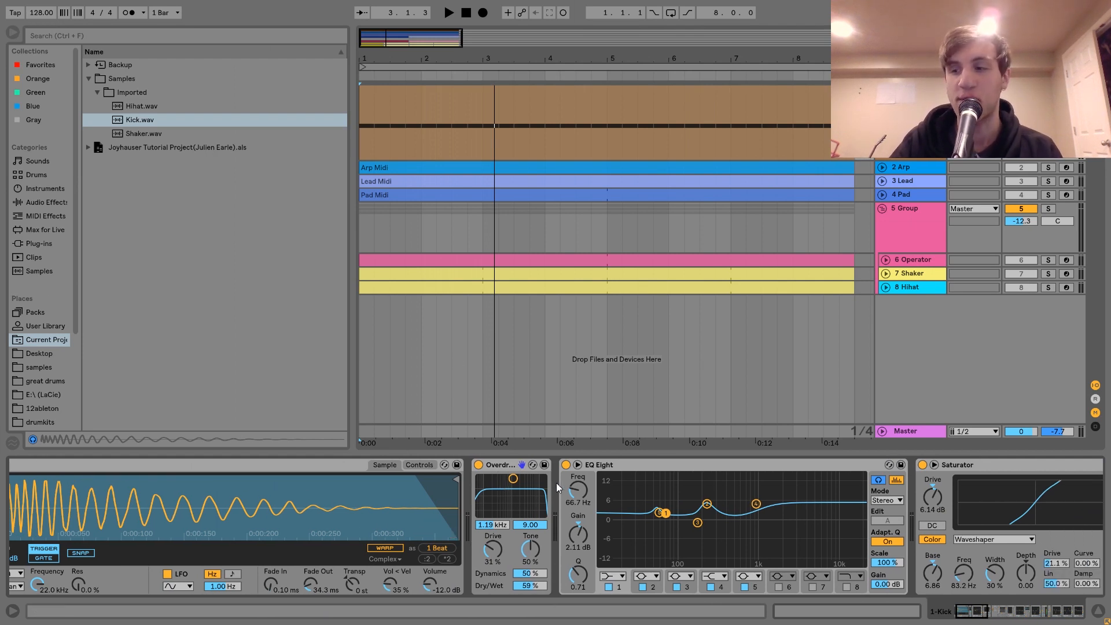
key(space)
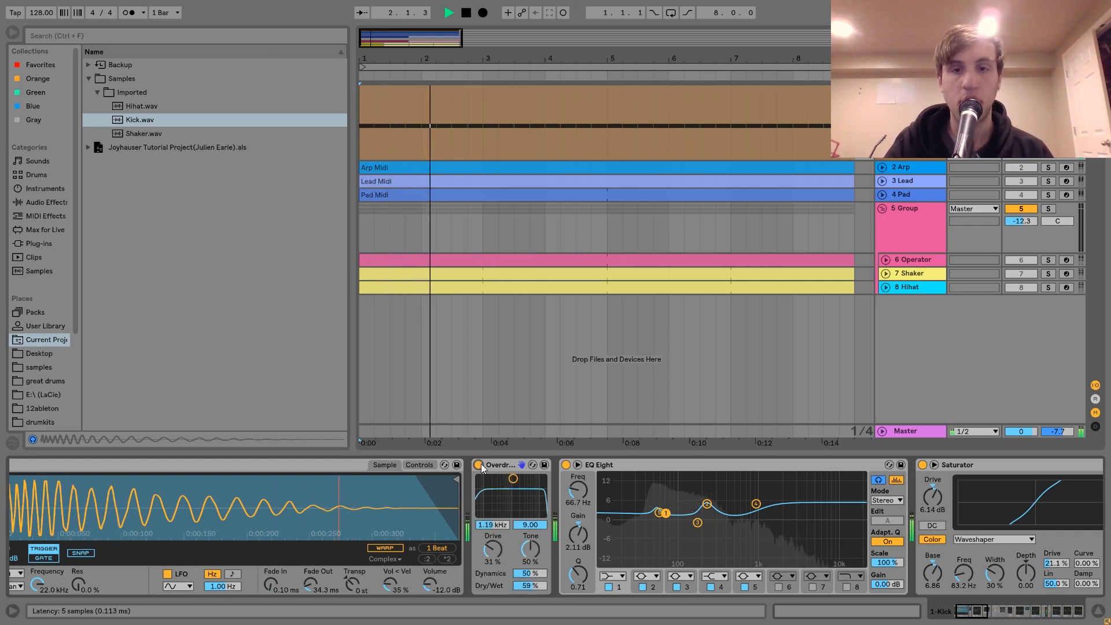
key(space)
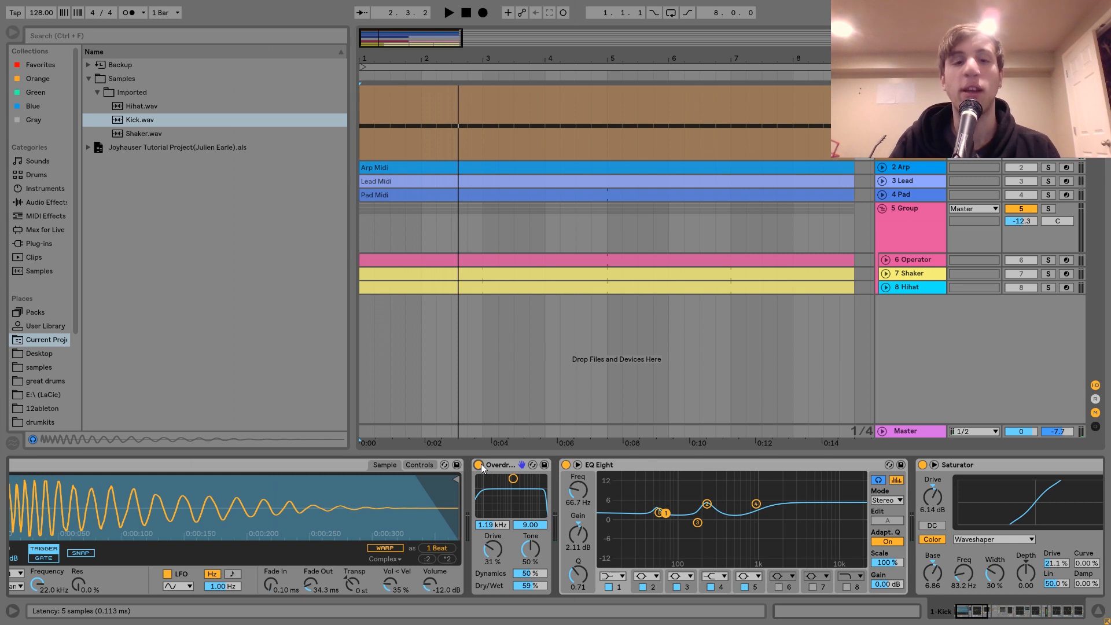
key(space)
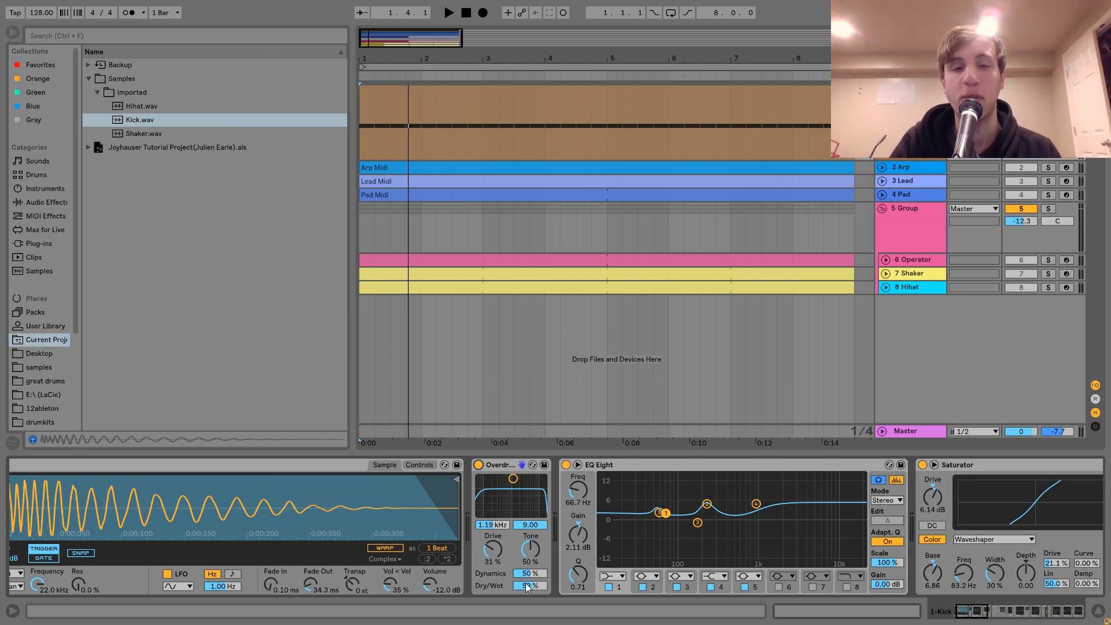
key(space)
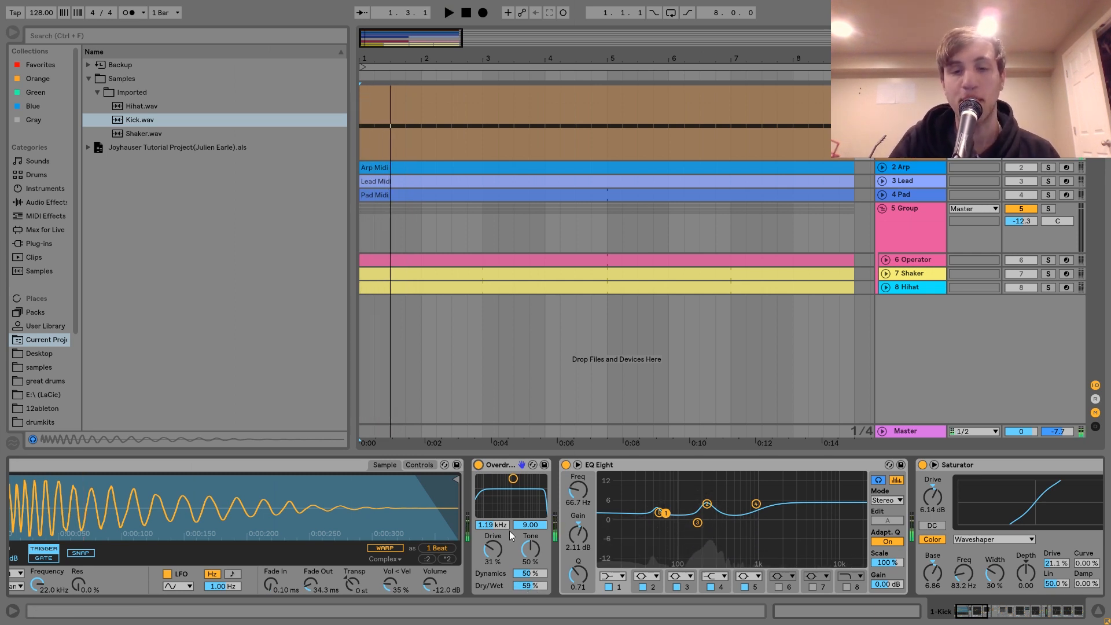
Play the kick with the EQ Eight after the Overdrive bypassed and switched back on to compare.
scroll(510, 531, down, 8)
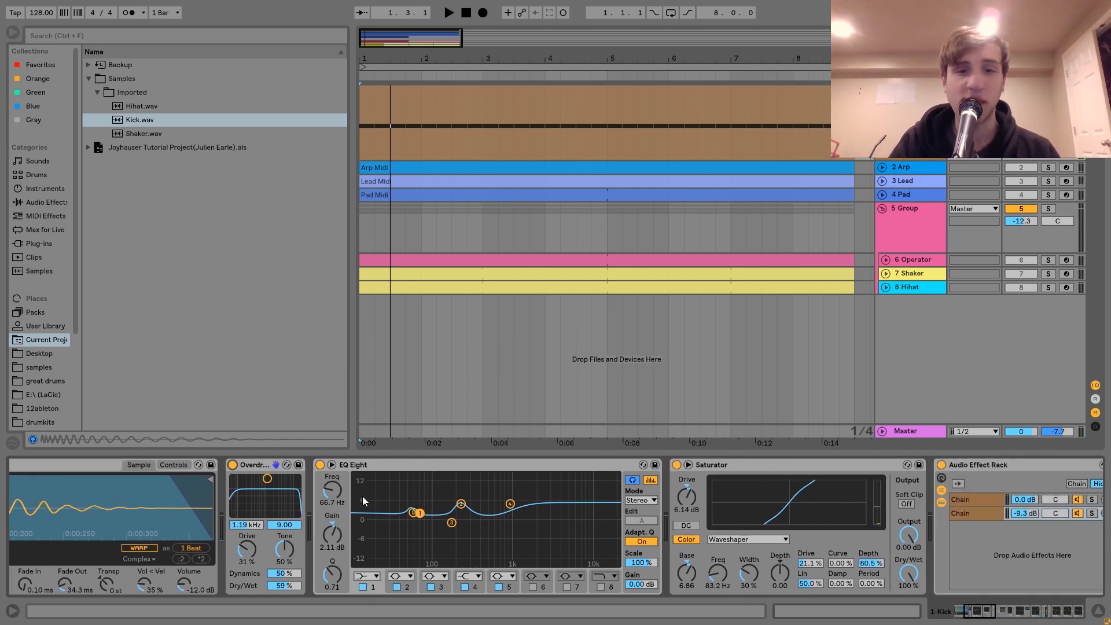
click(319, 465)
key(space)
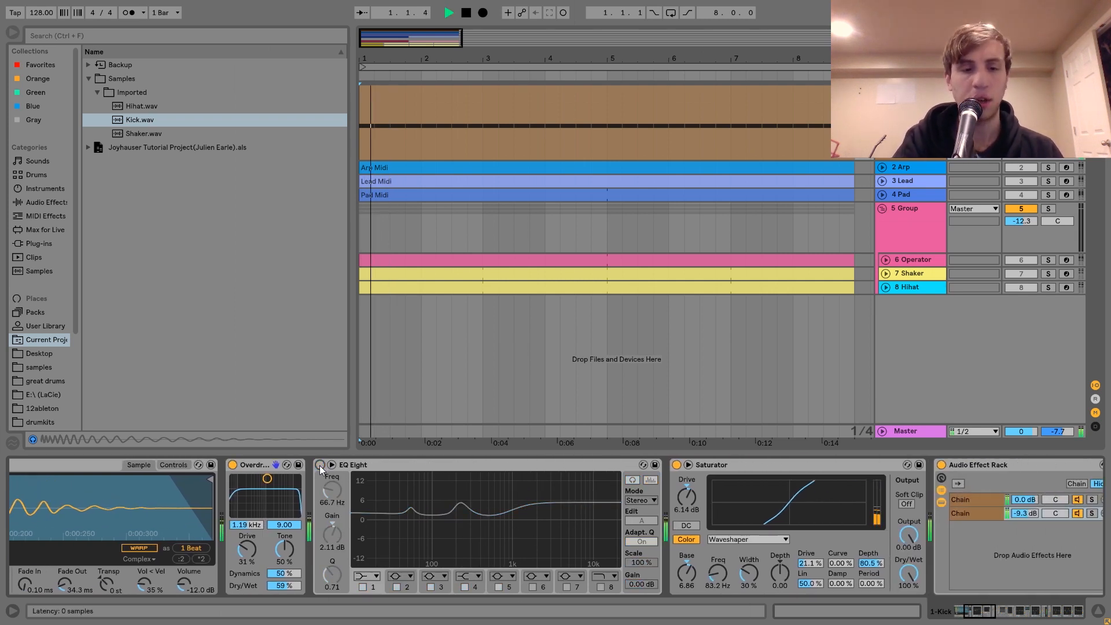
click(320, 465)
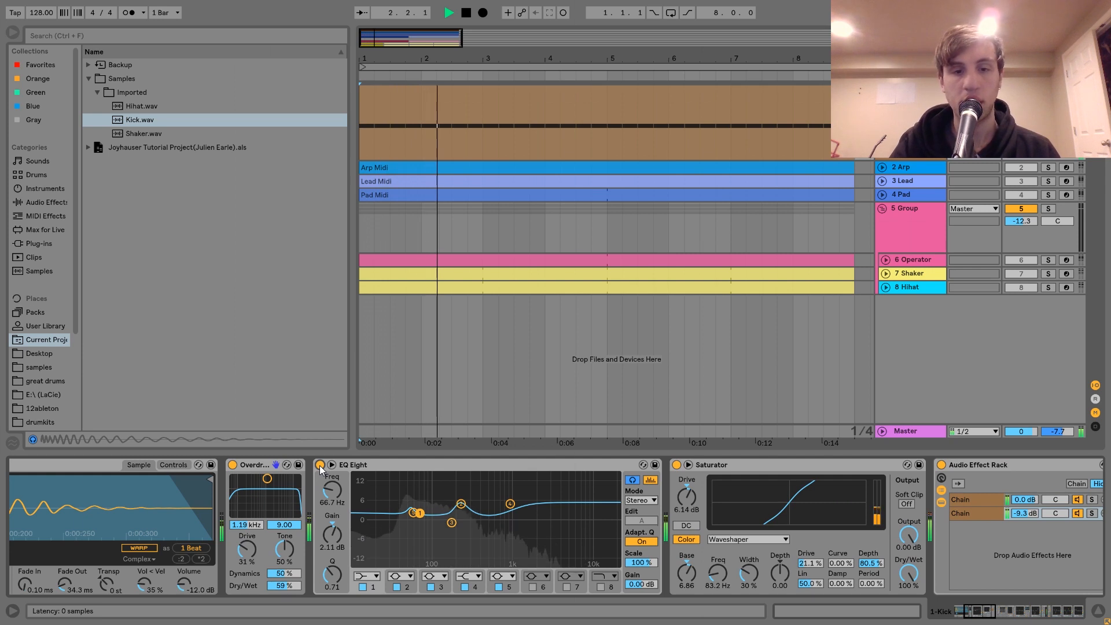
key(space)
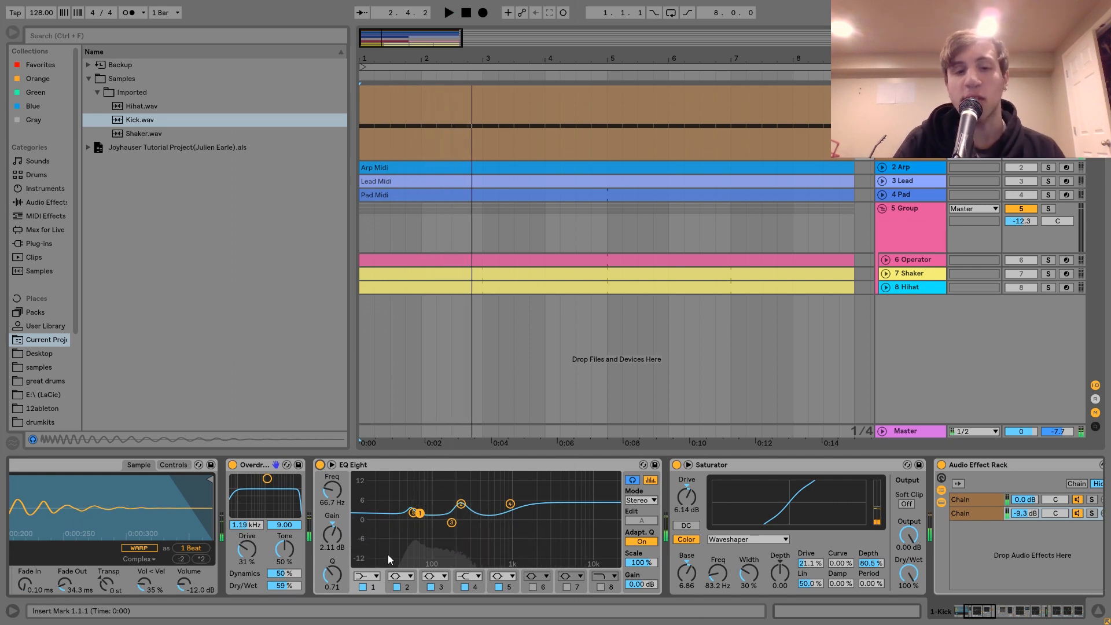
Inspect the low and mid boost bands of that EQ Eight and compare the kick again with the EQ off and on.
click(460, 504)
click(413, 513)
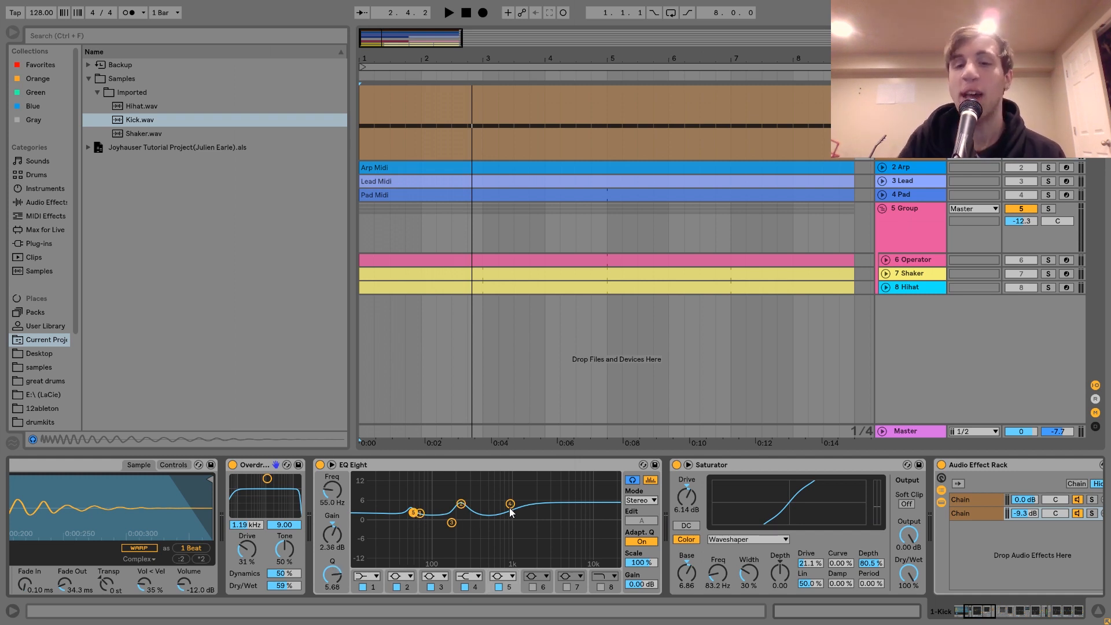
click(320, 466)
key(space)
click(320, 465)
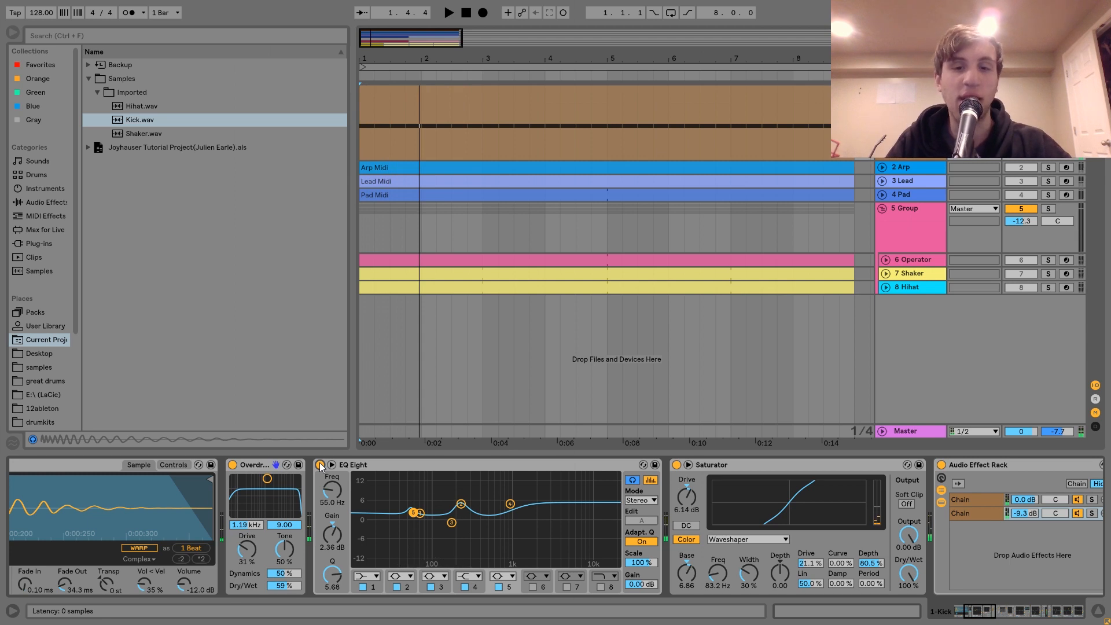
Compare the kick with the Saturator bypassed and enabled during playback.
scroll(320, 463, right, 10)
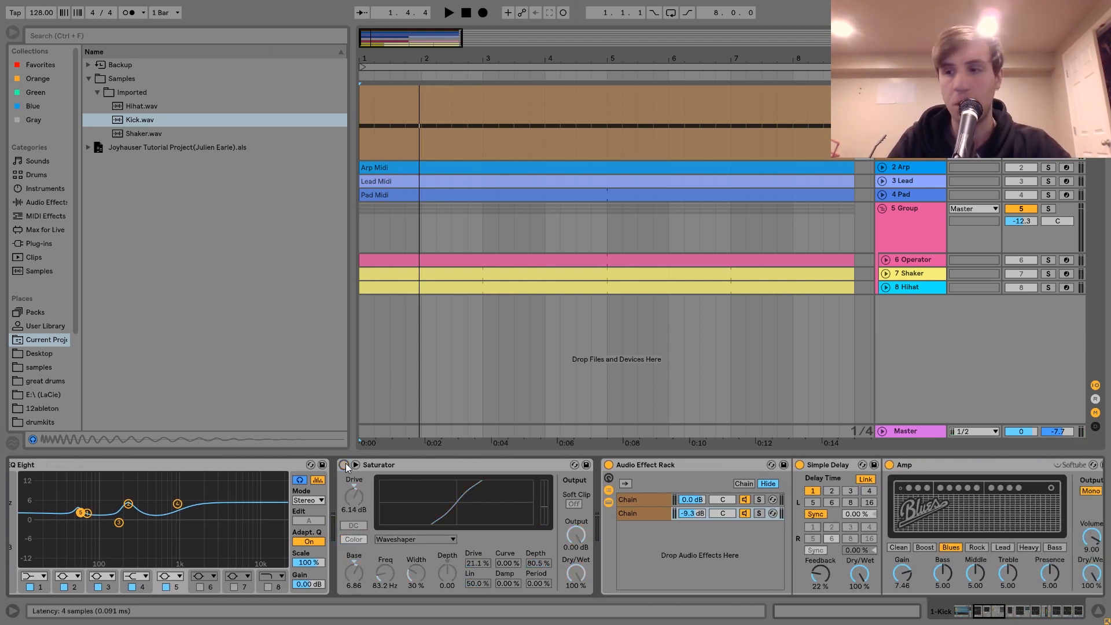
key(space)
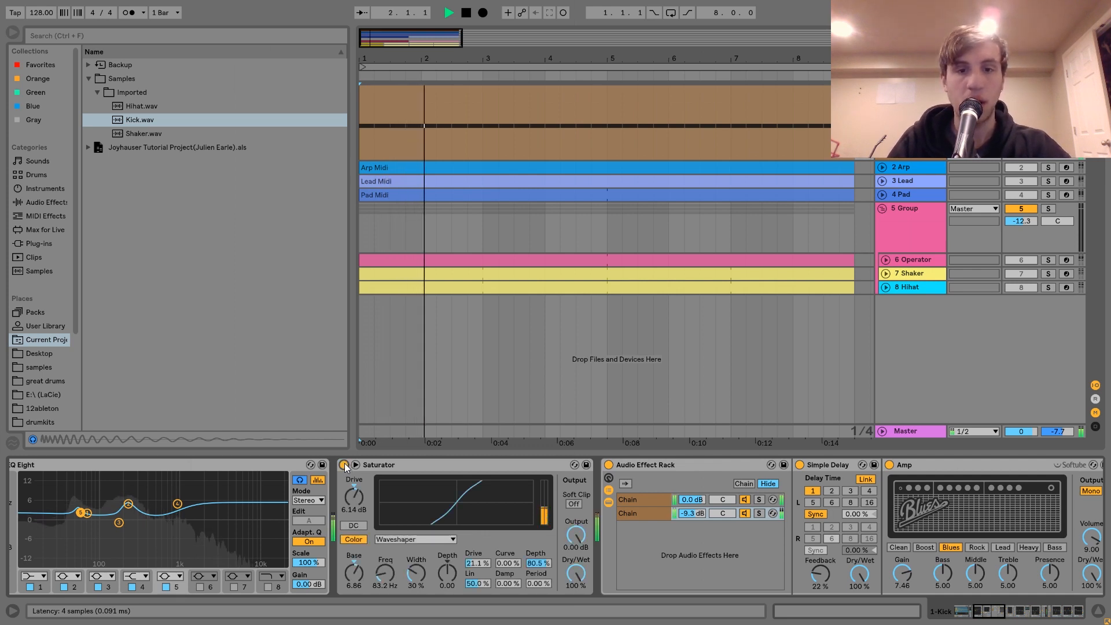
key(space)
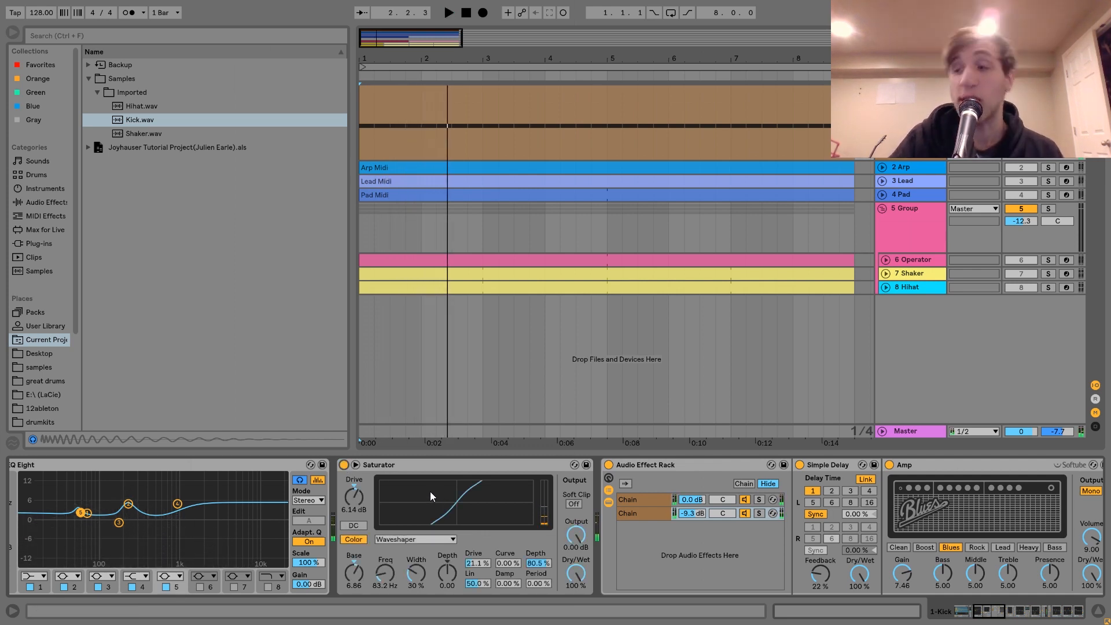
scroll(429, 491, right, 3)
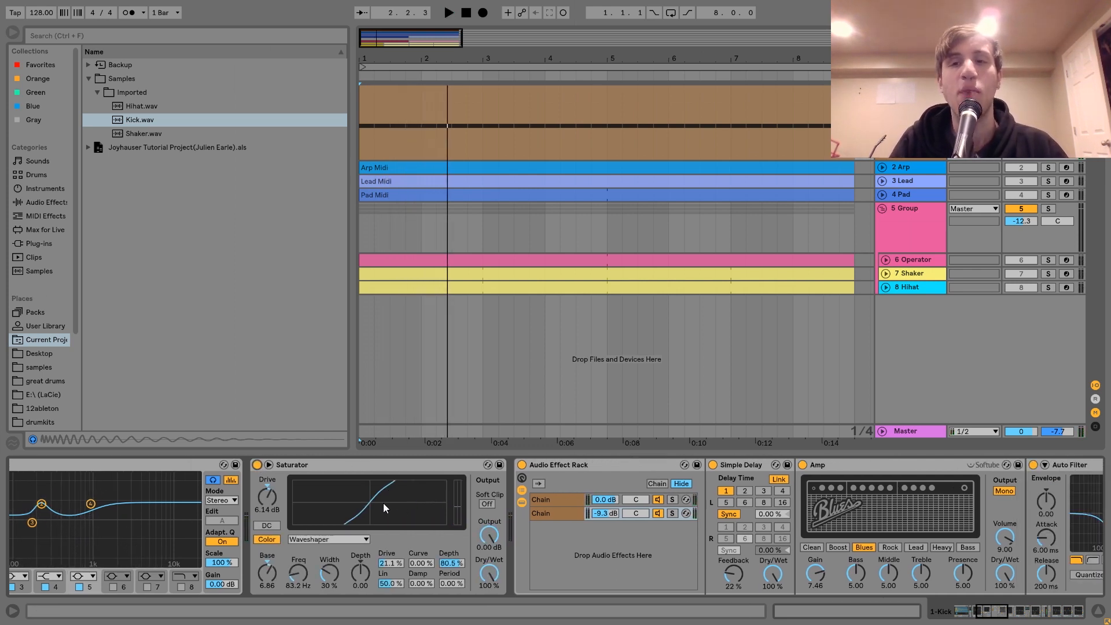
key(space)
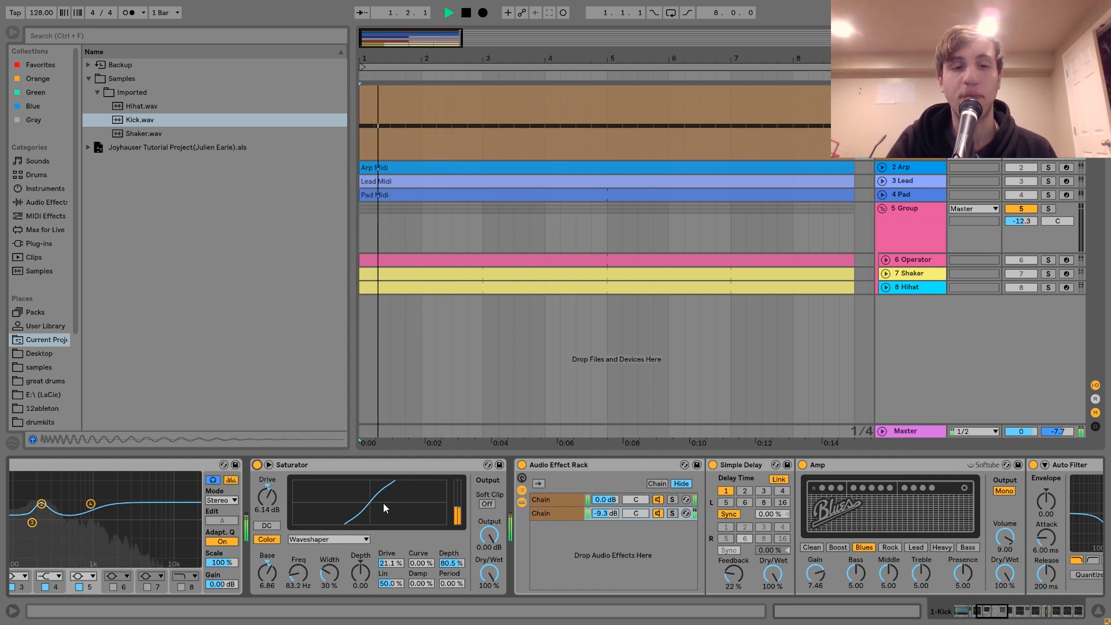
scroll(383, 502, right, 4)
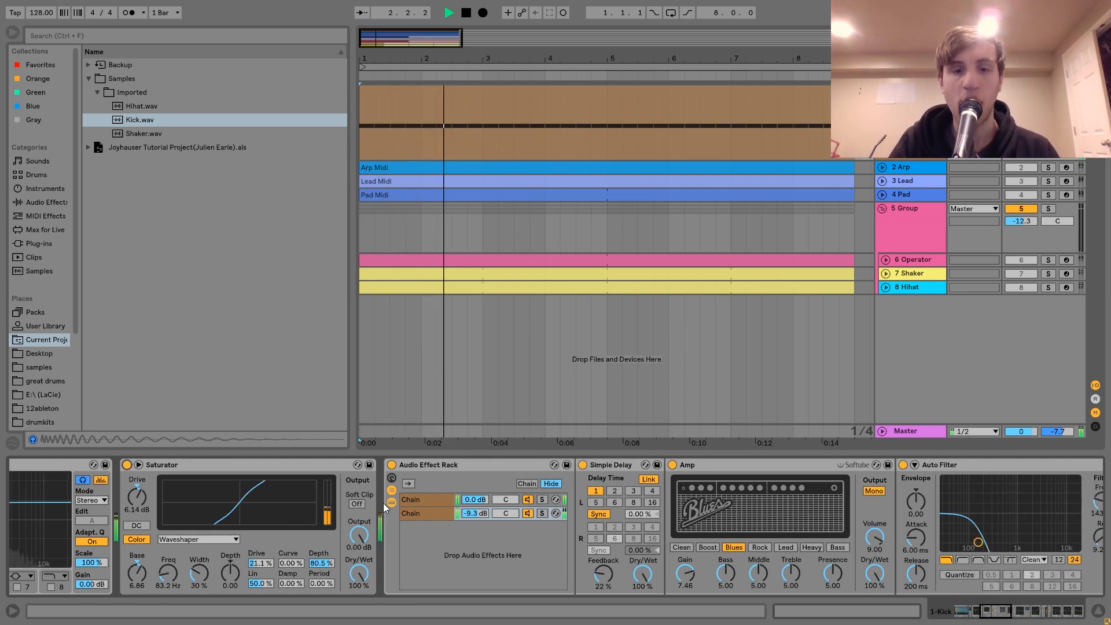
key(space)
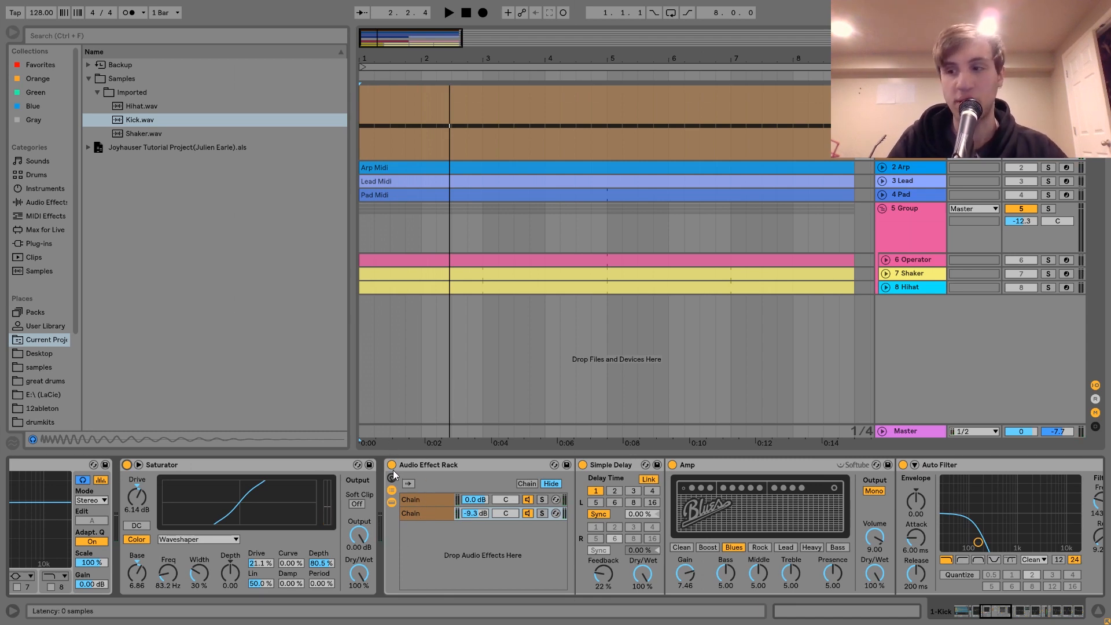
Play the kick with the whole Audio Effect Rack bypassed for comparison, and undo the bypass.
scroll(391, 471, right, 10)
key(space)
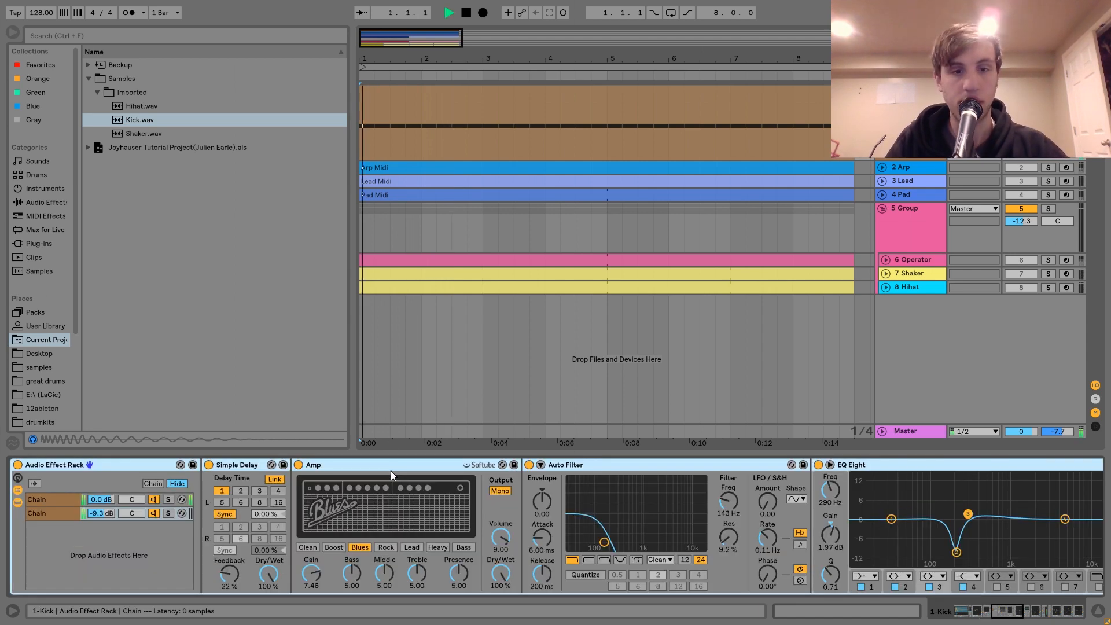
click(17, 465)
scroll(15, 467, left, 16)
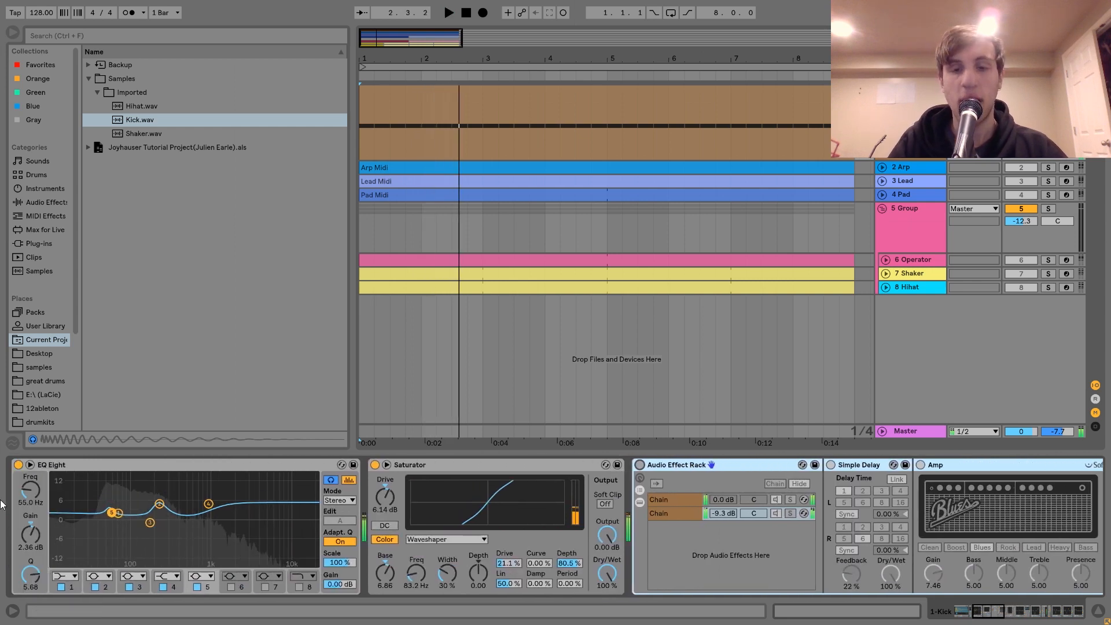
key(ctrl+z)
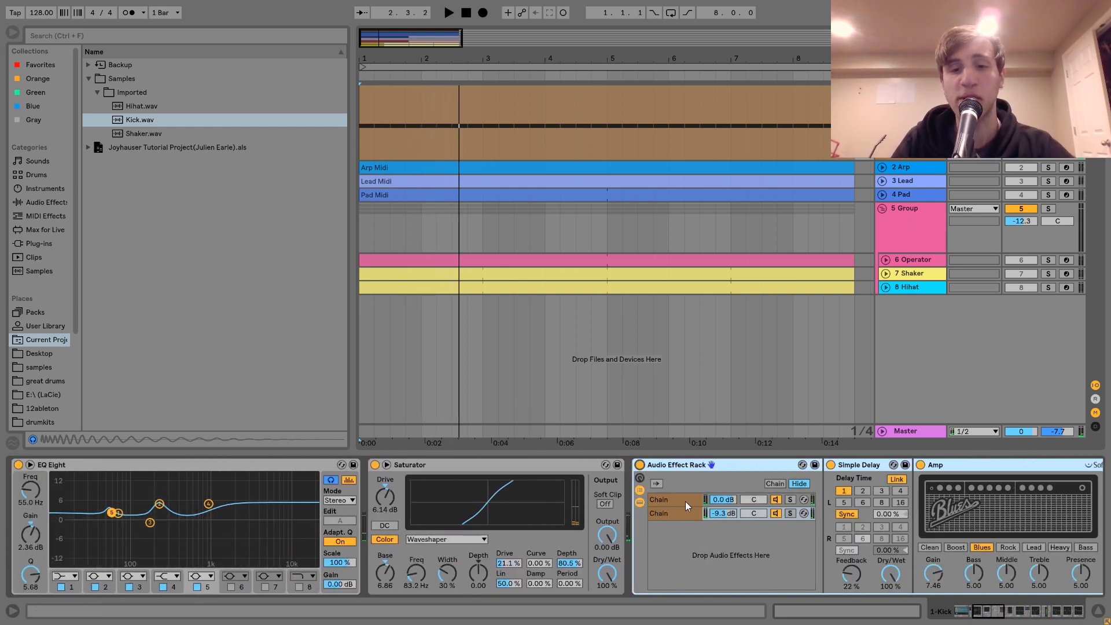
Show the devices of the rack's first and second chains, and examine the second chain's EQ Eight notch band and Auto Pan.
click(685, 502)
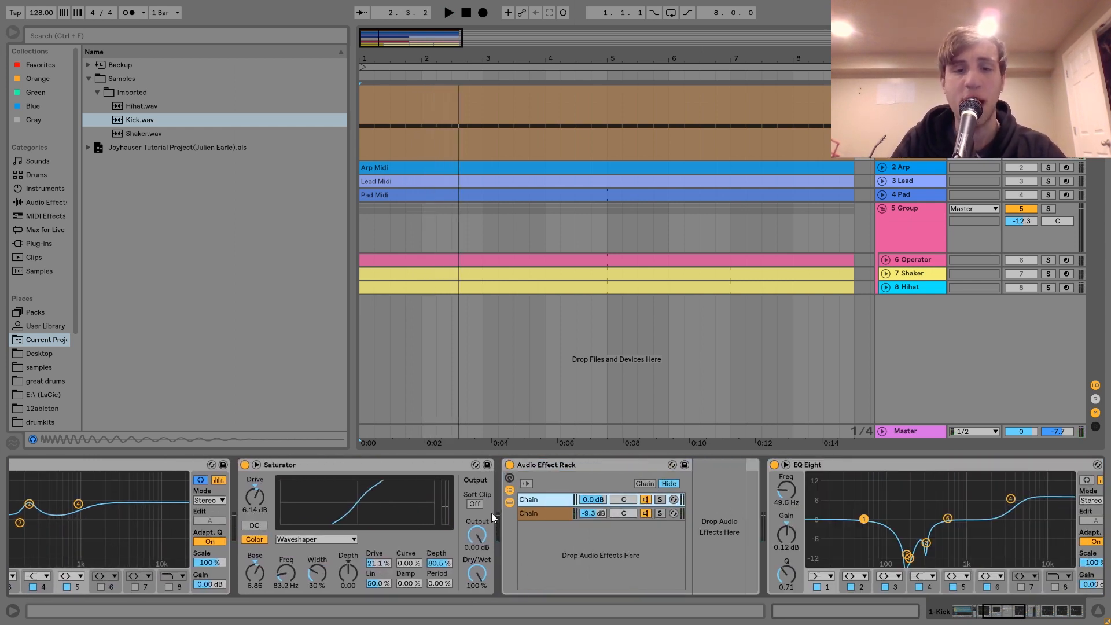
click(532, 512)
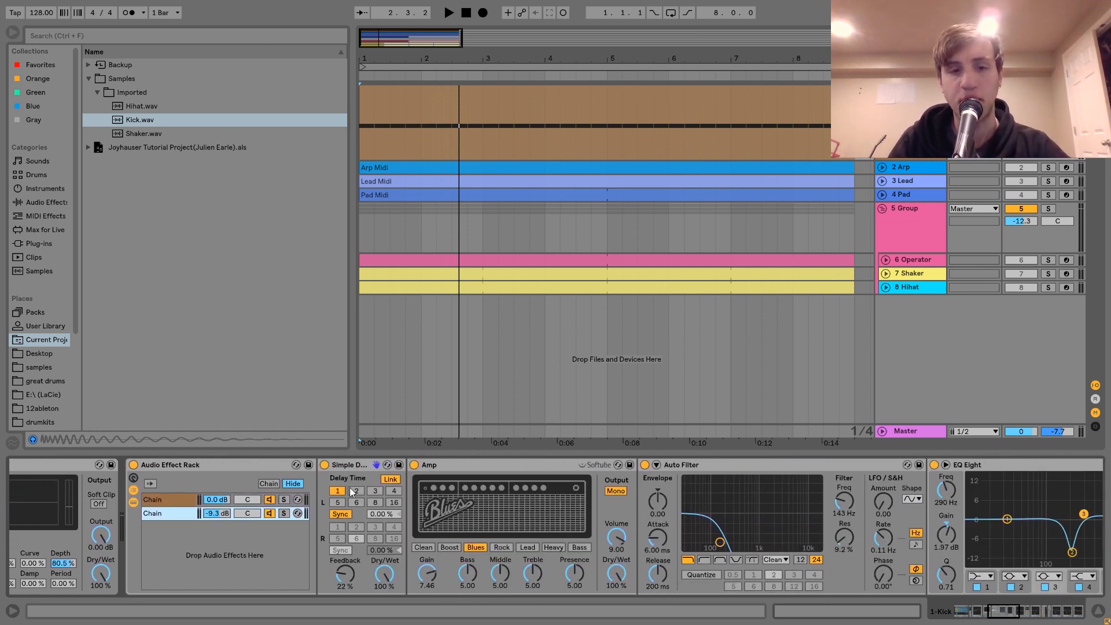
click(343, 494)
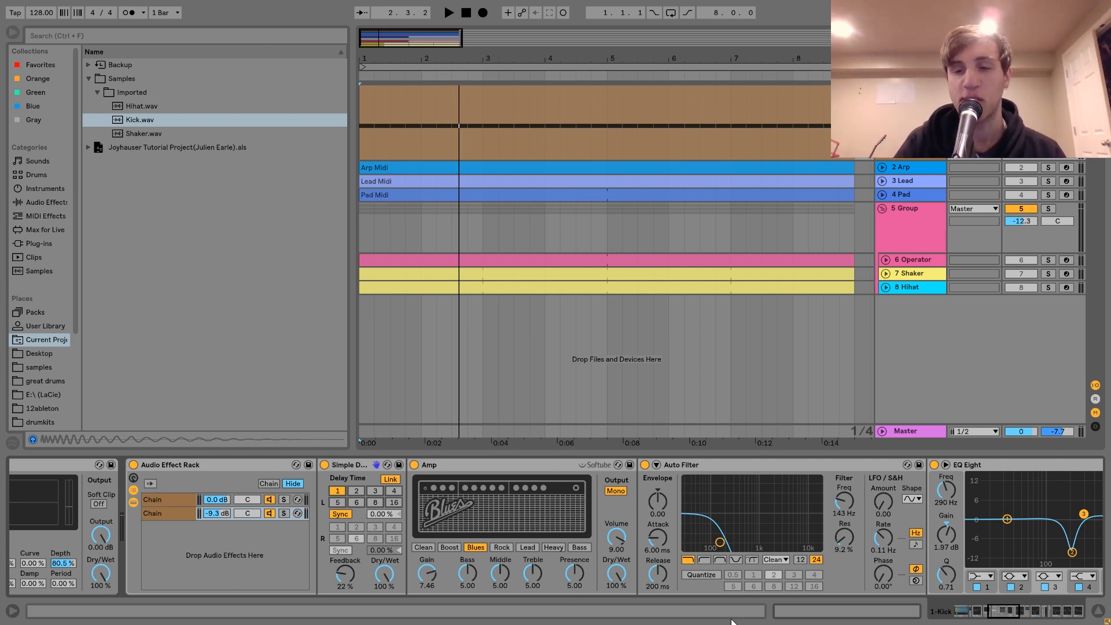
scroll(846, 530, right, 6)
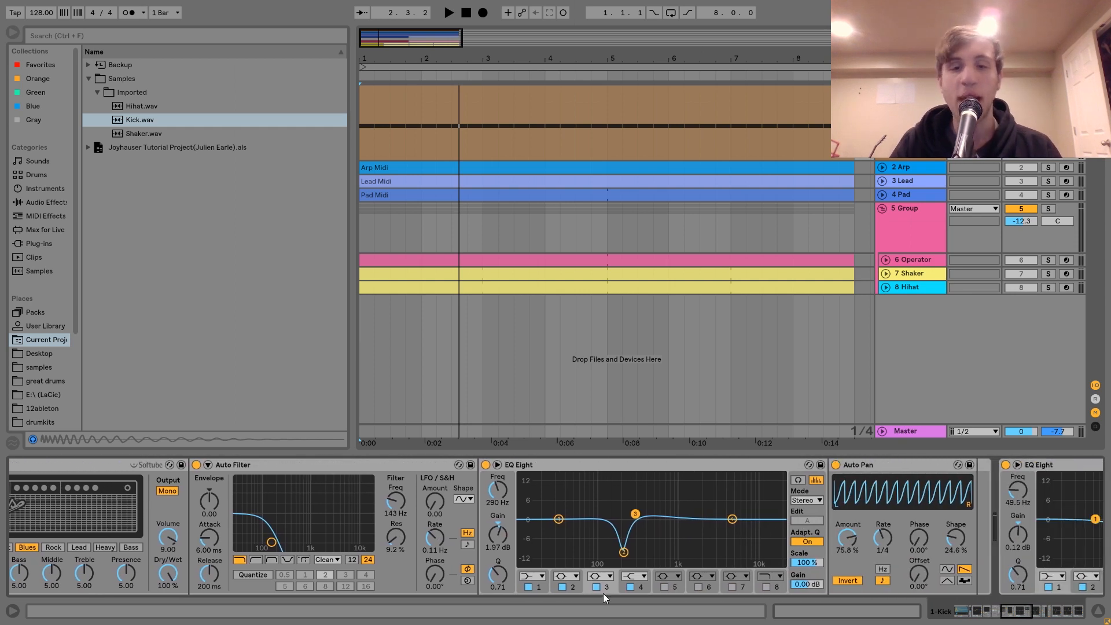
click(623, 552)
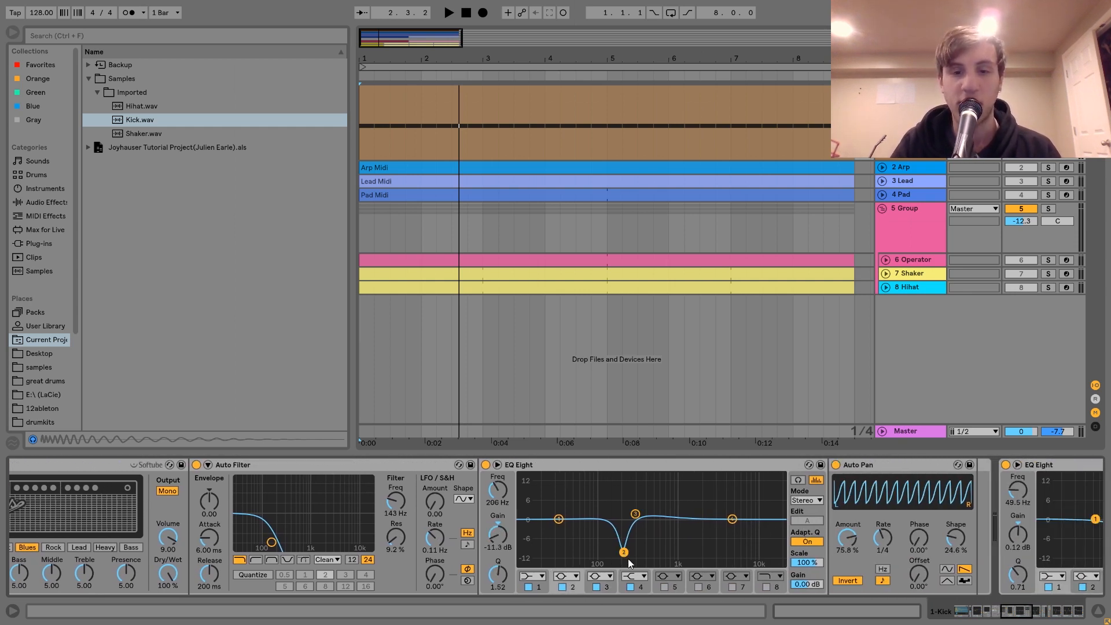
scroll(770, 536, right, 2)
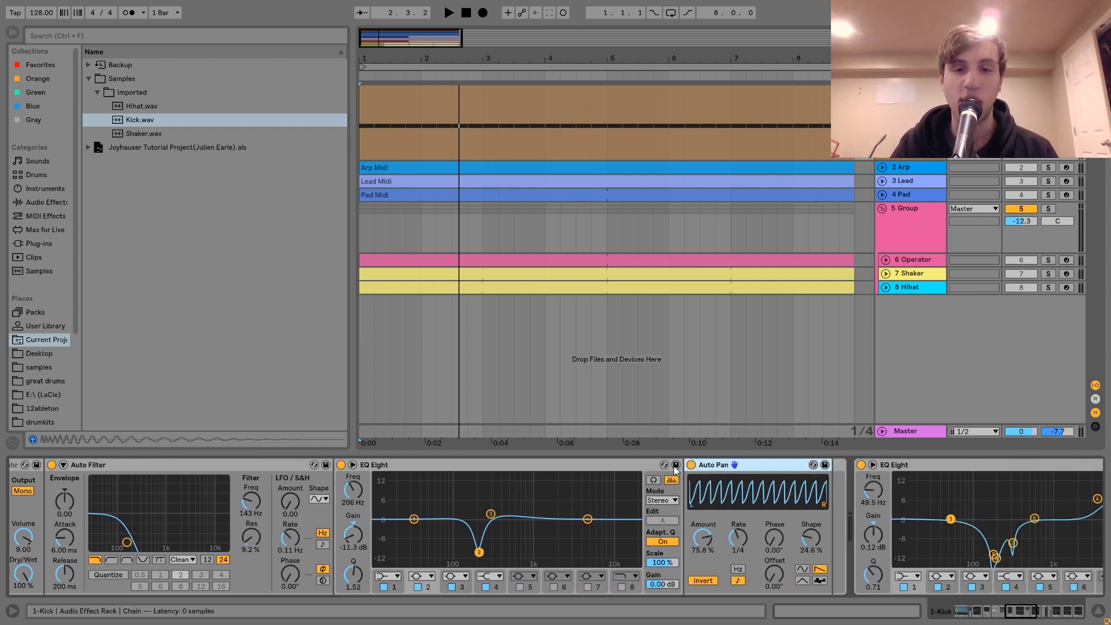
Solo the rack's second chain and bypass its Amp, Auto Filter, EQ Eight and Auto Pan.
scroll(674, 466, left, 10)
scroll(673, 466, right, 3)
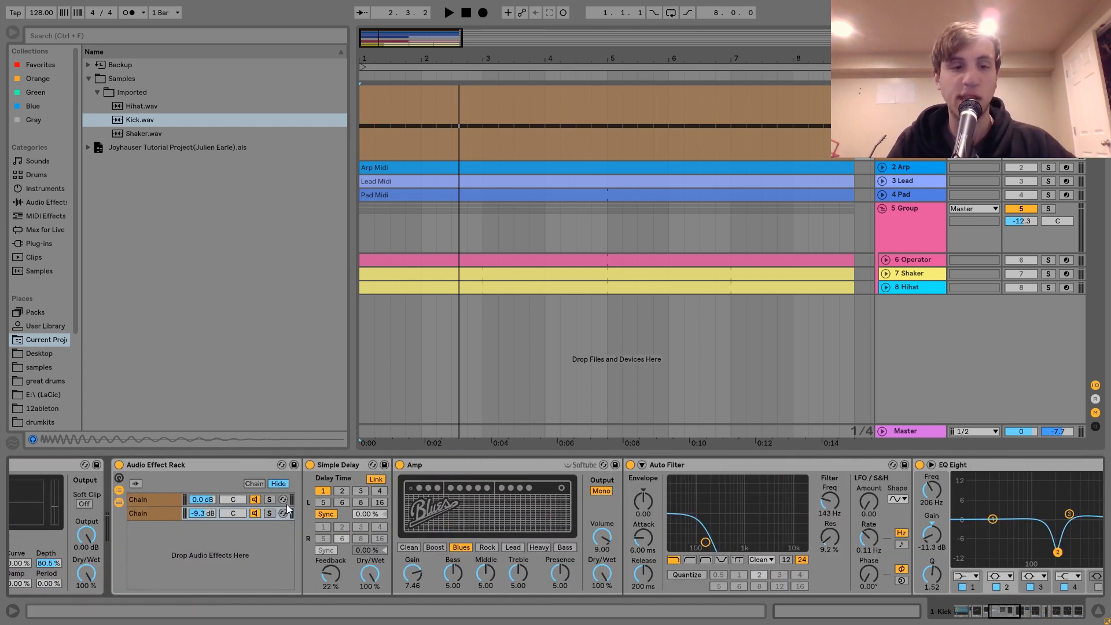
click(269, 515)
click(399, 465)
scroll(397, 464, right, 2)
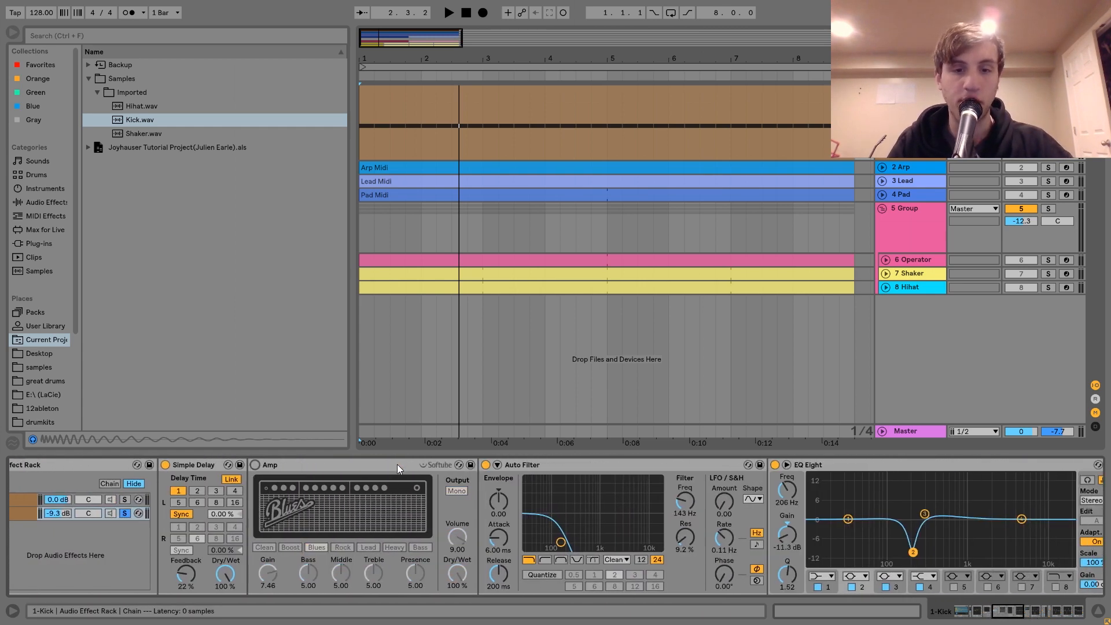
click(485, 467)
scroll(485, 467, right, 2)
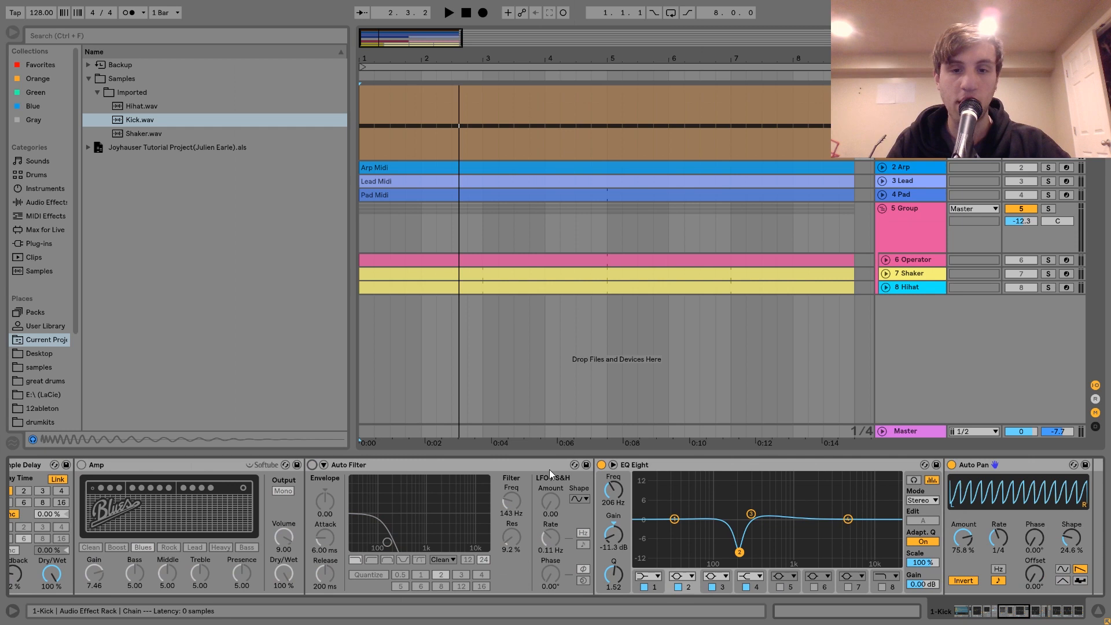
click(602, 465)
click(954, 467)
scroll(953, 467, left, 4)
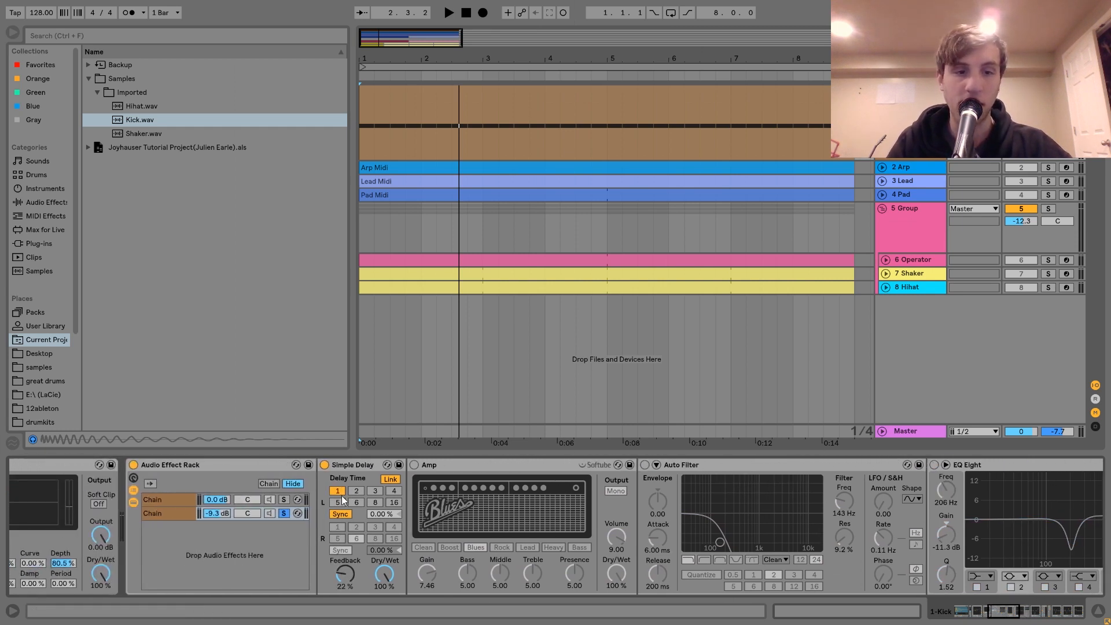
Unsolo the second chain and play the kick with Simple Delay as that chain's only active device.
click(285, 514)
key(space)
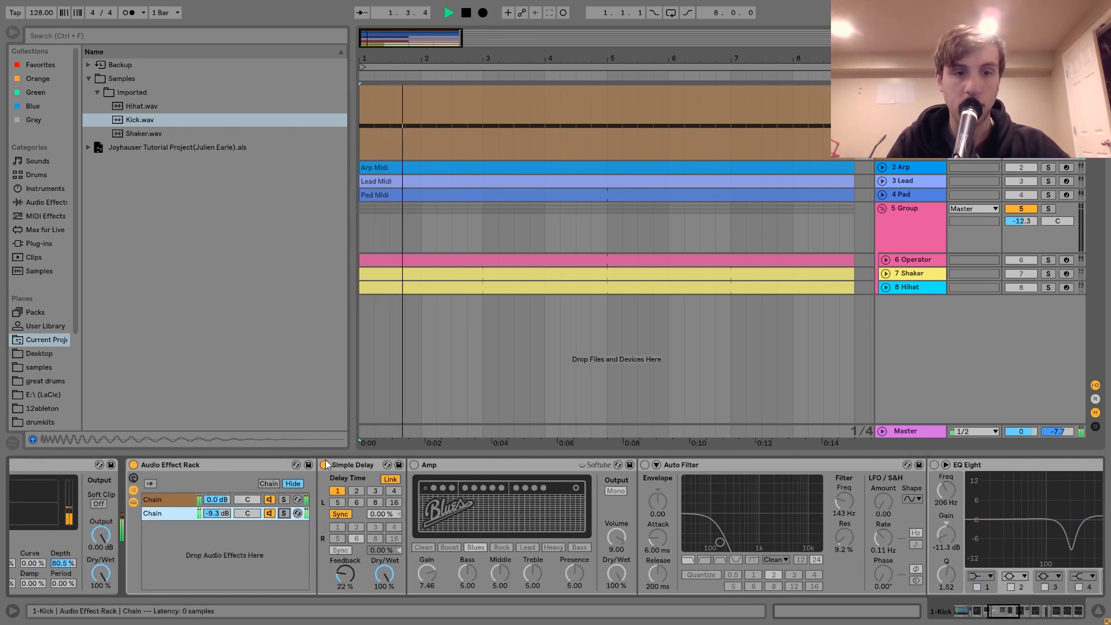
click(325, 465)
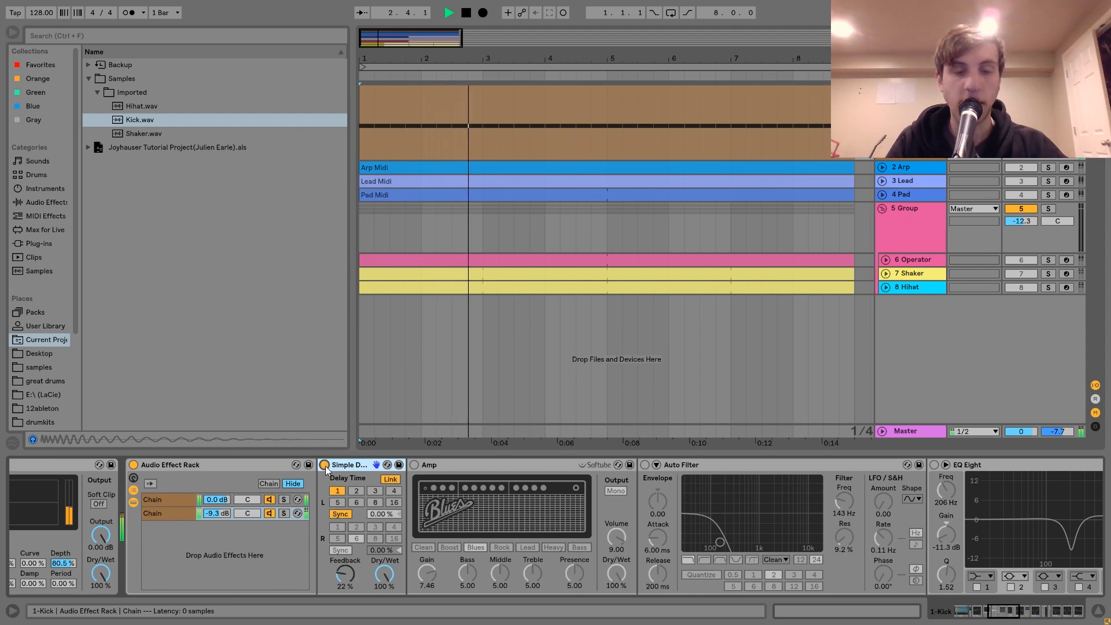
Re-enable the second chain's Amp and play the kick through the delay and Amp.
click(415, 465)
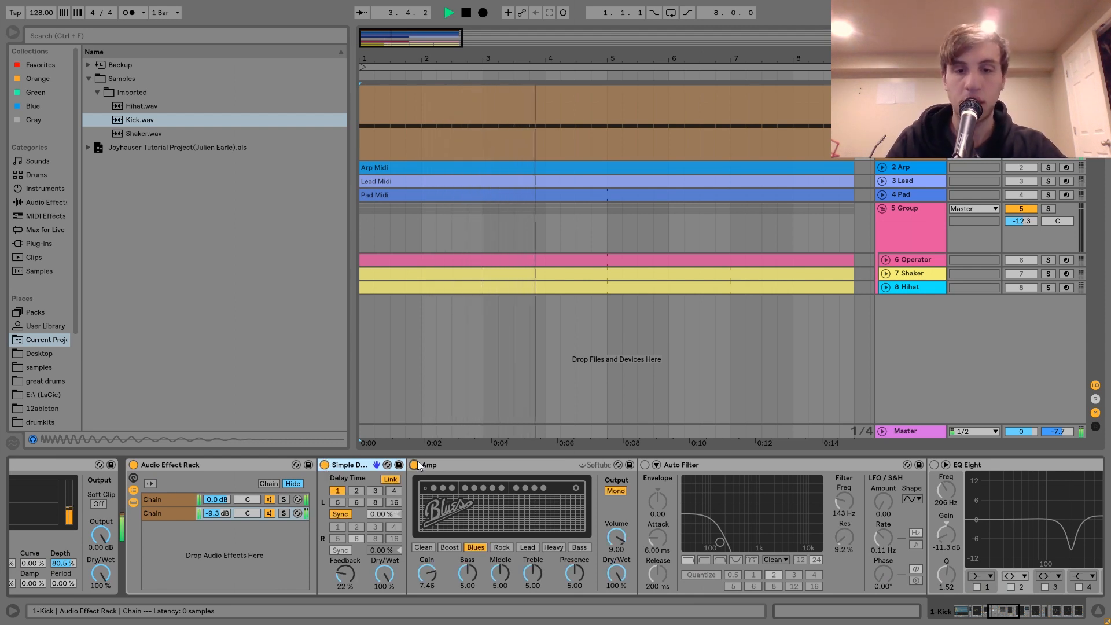
key(space)
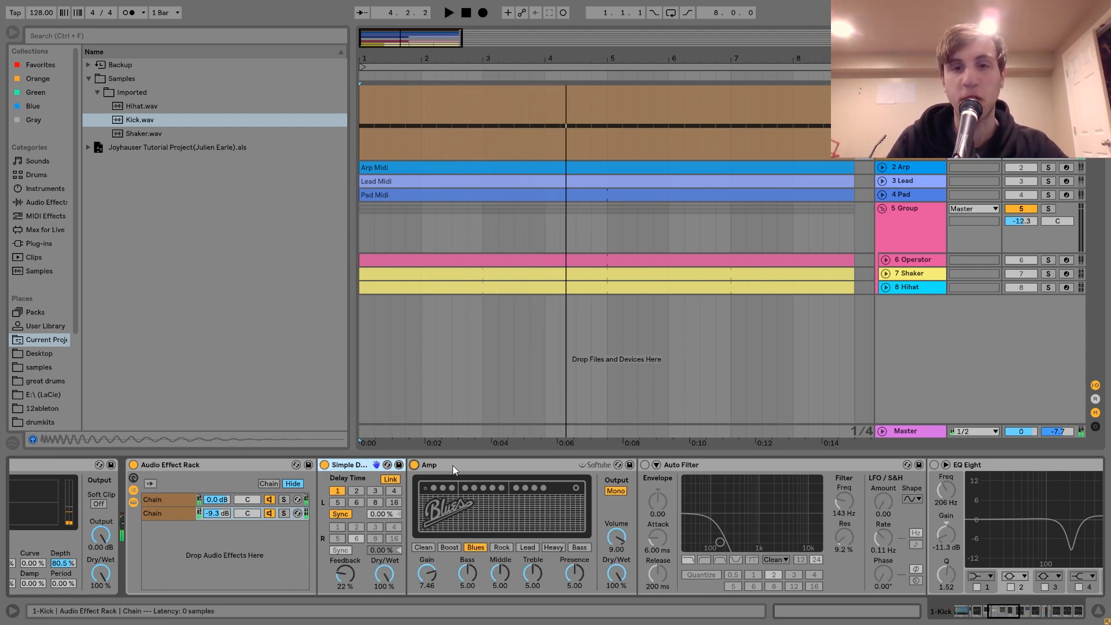
key(space)
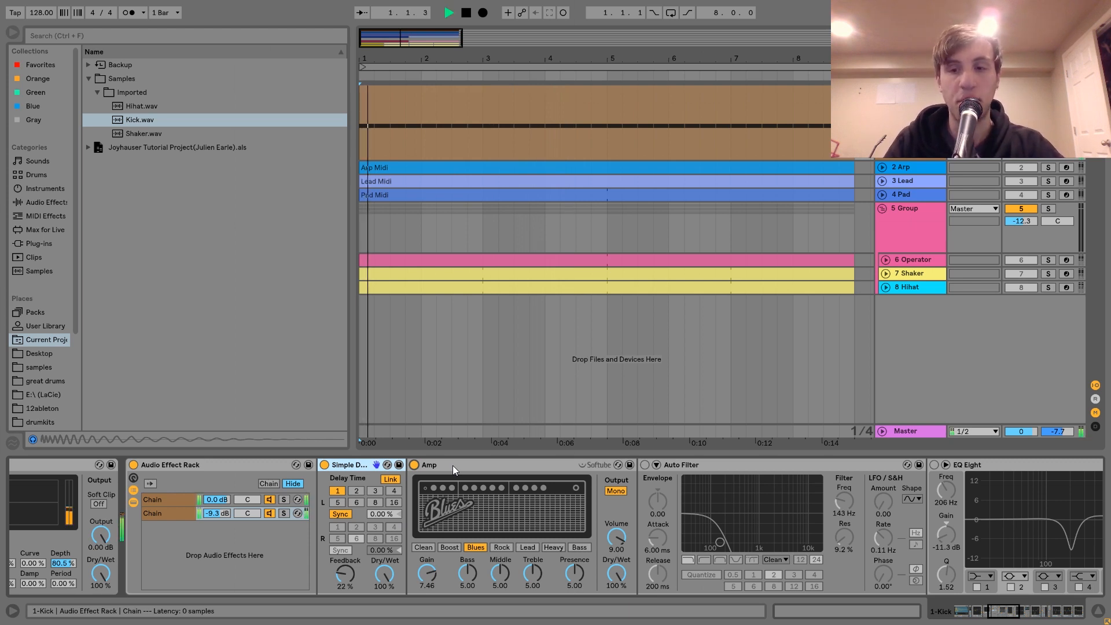
scroll(453, 466, right, 3)
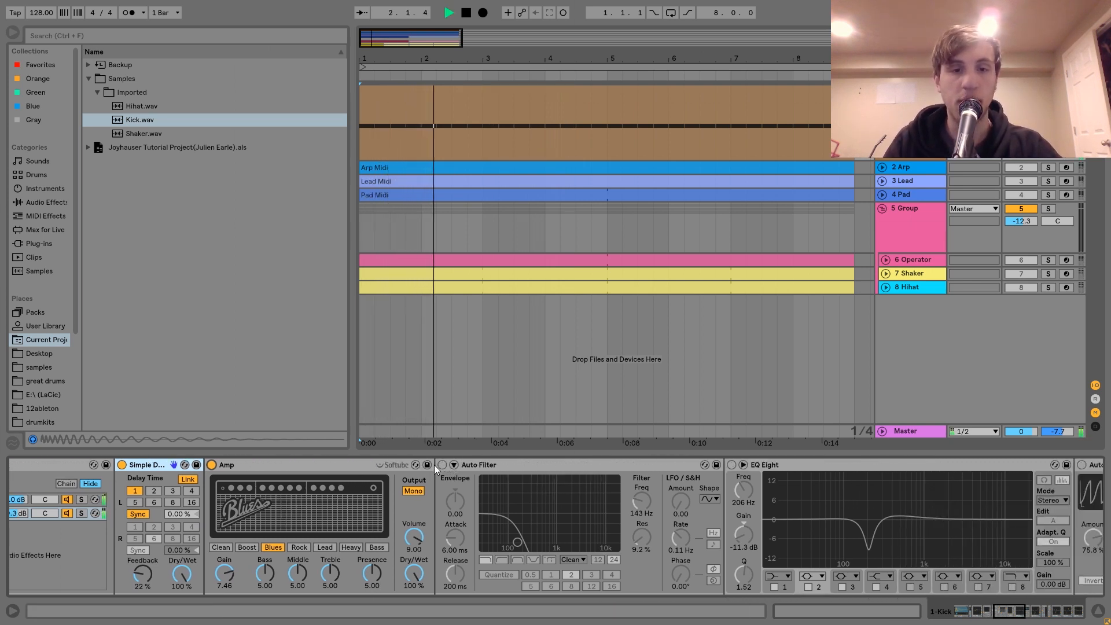
key(space)
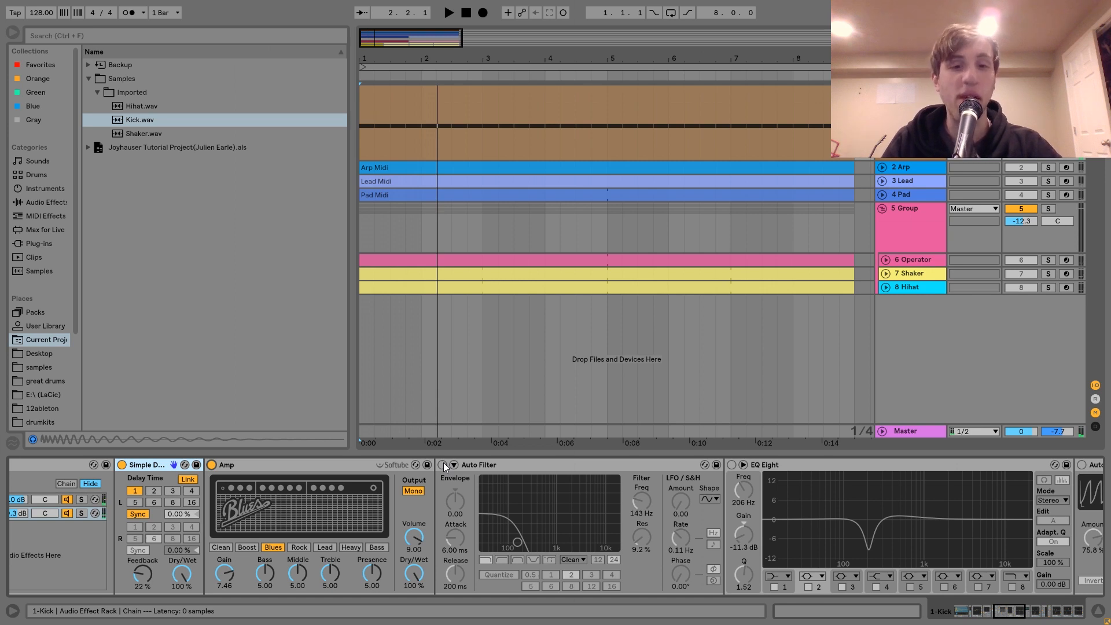
Re-enable the second chain's Auto Filter and play the kick with the low-pass applied.
click(442, 464)
key(space)
scroll(443, 464, right, 5)
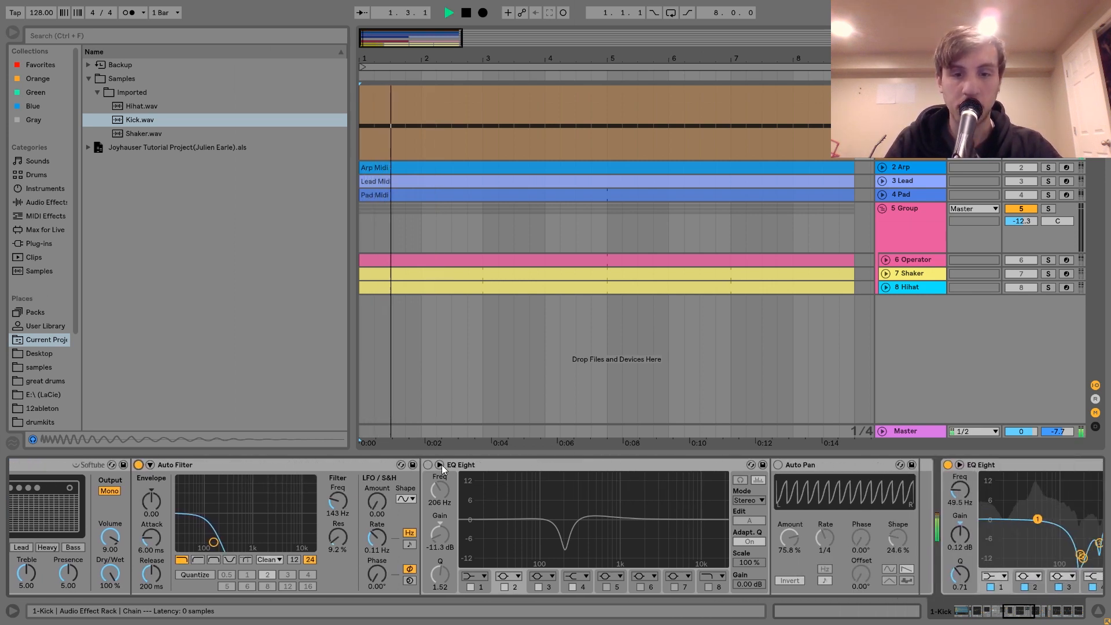
key(space)
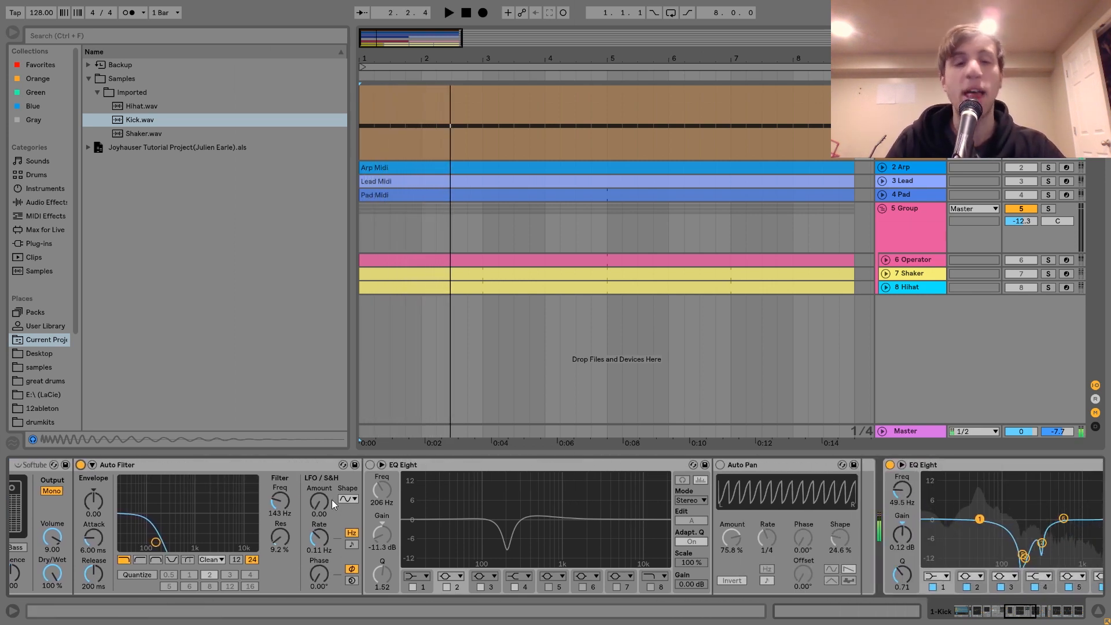
Re-enable the second chain's EQ Eight and play the kick with its notch active.
click(370, 464)
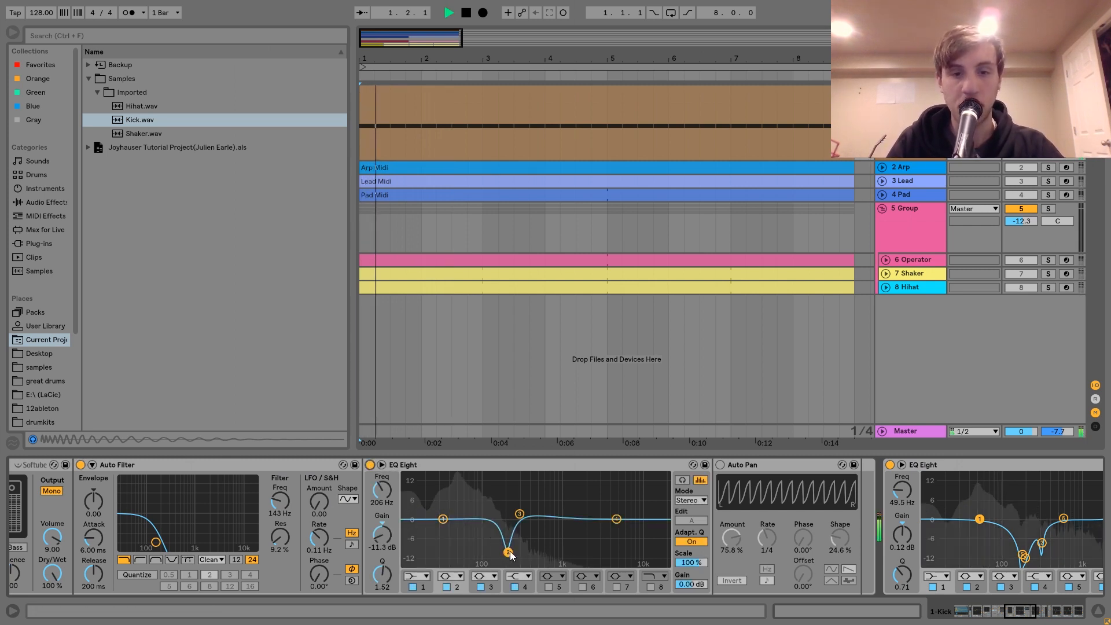
scroll(622, 560, right, 3)
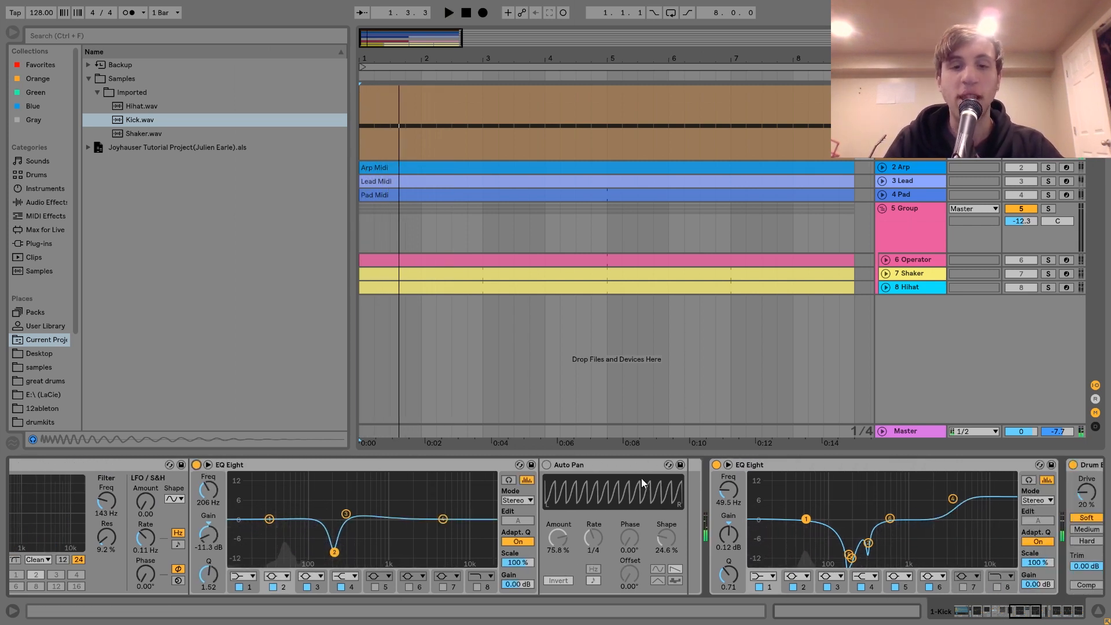
Re-enable the second chain's Auto Pan and play the kick with the complete chain active.
scroll(542, 466, right, 8)
scroll(547, 466, left, 8)
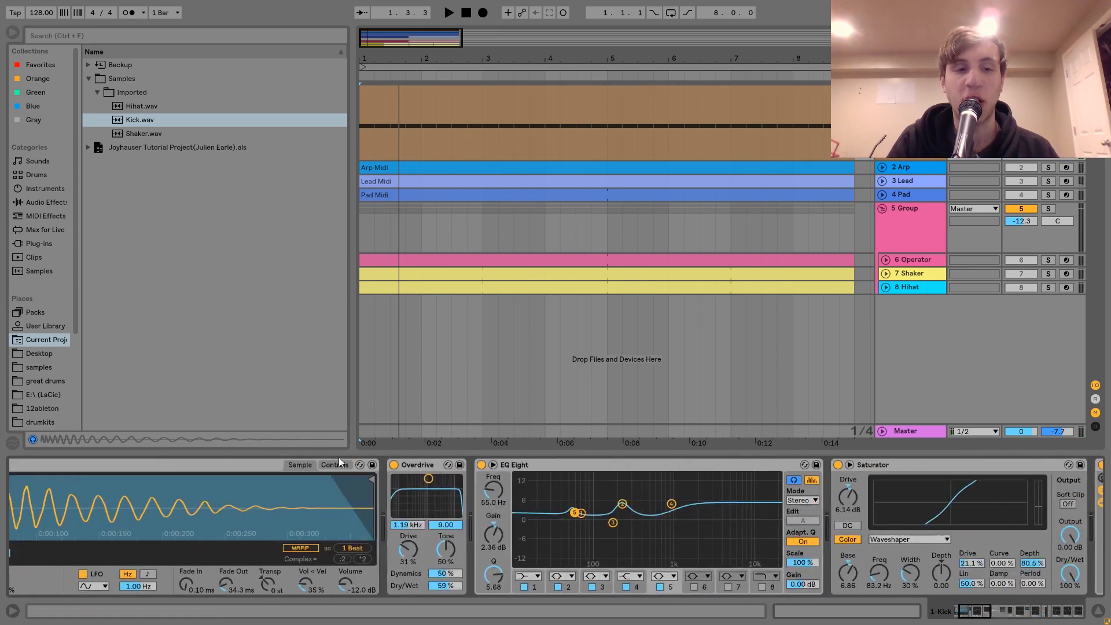
scroll(381, 488, right, 10)
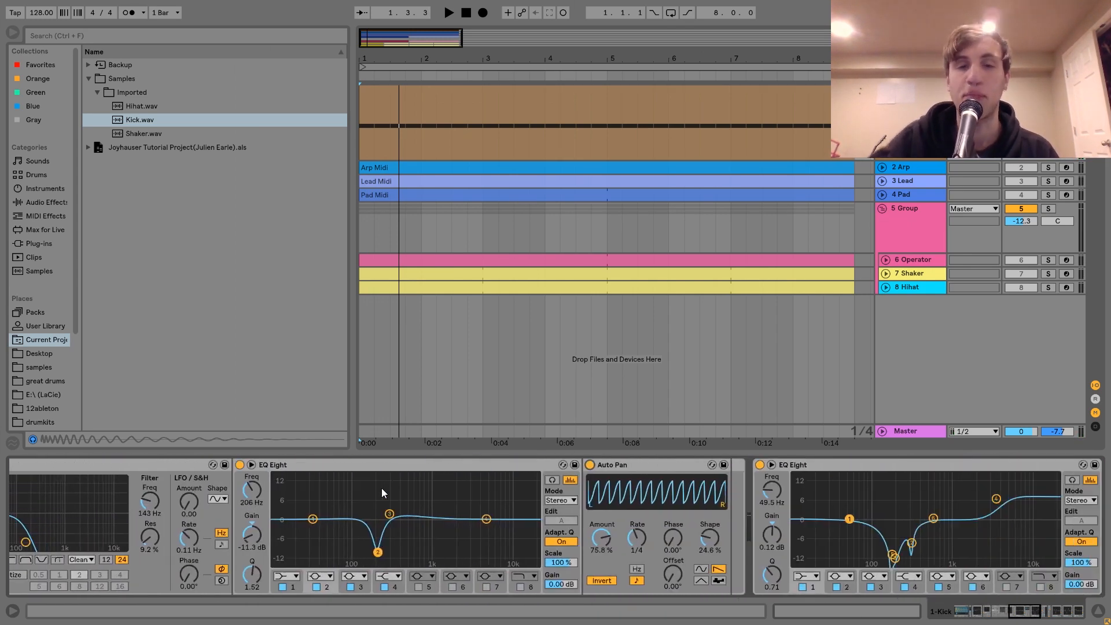
key(space)
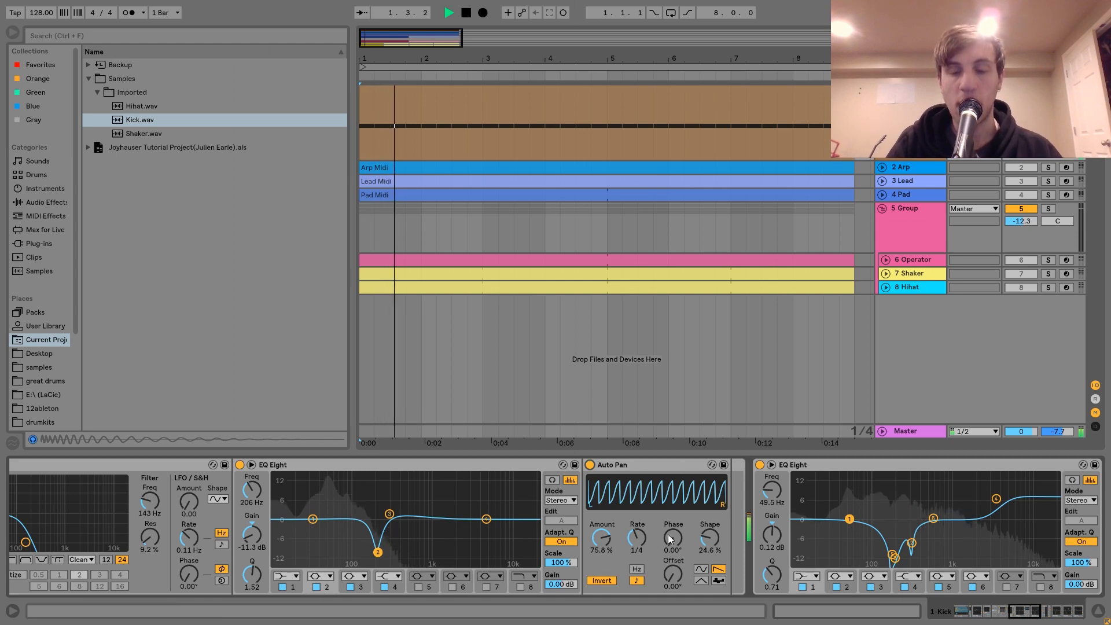
scroll(630, 533, left, 6)
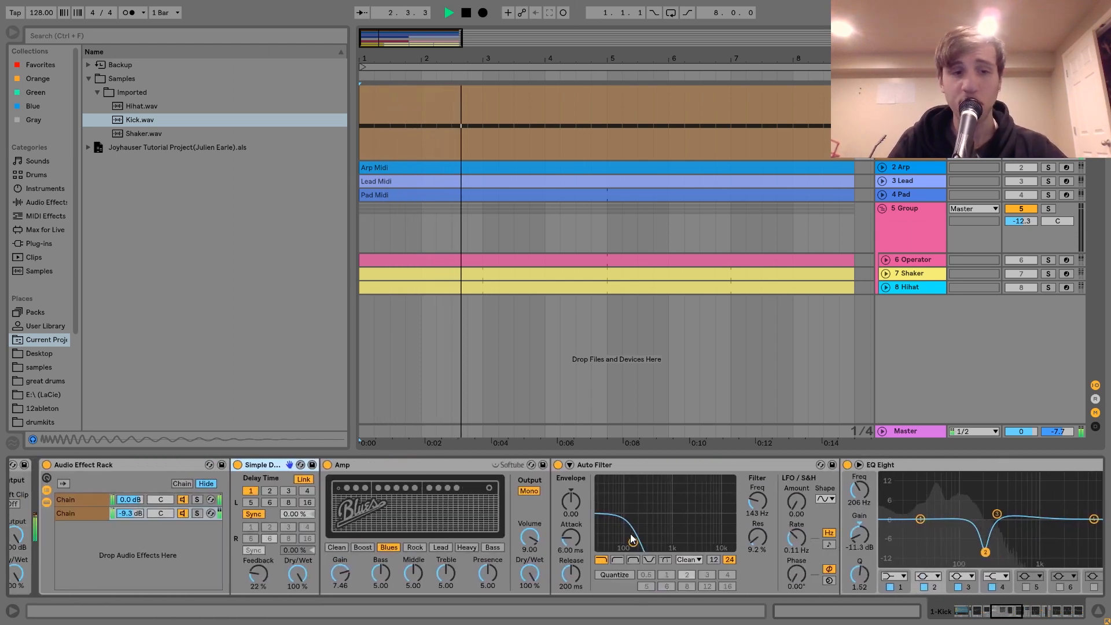
key(space)
Review the devices before and inside the rack, and play the kick again with all of them enabled.
scroll(630, 534, right, 6)
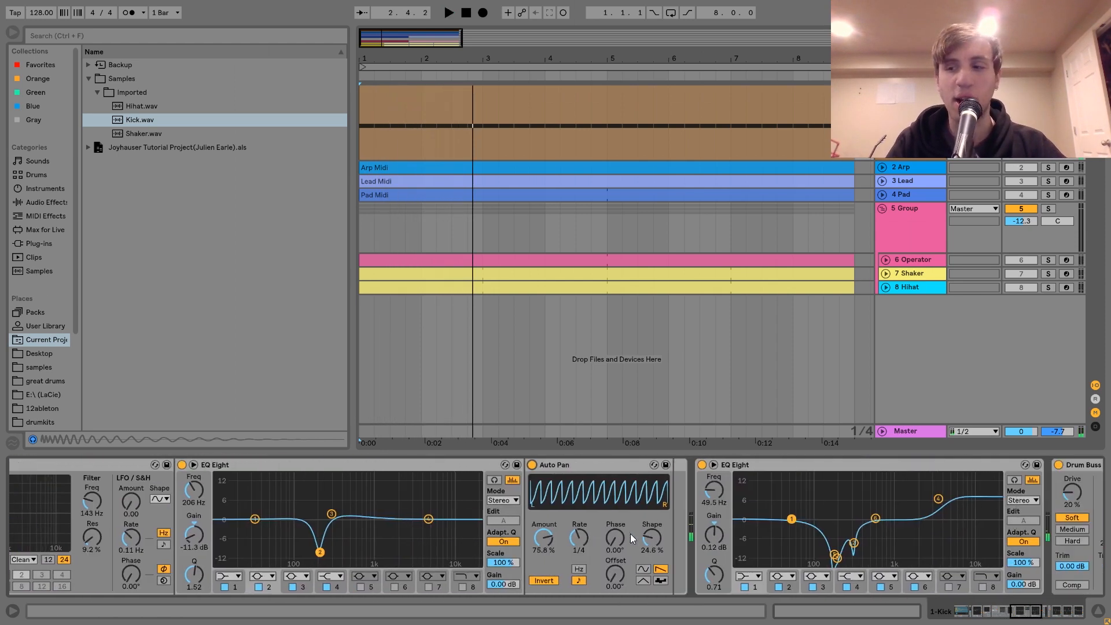
scroll(631, 534, left, 9)
scroll(630, 534, left, 5)
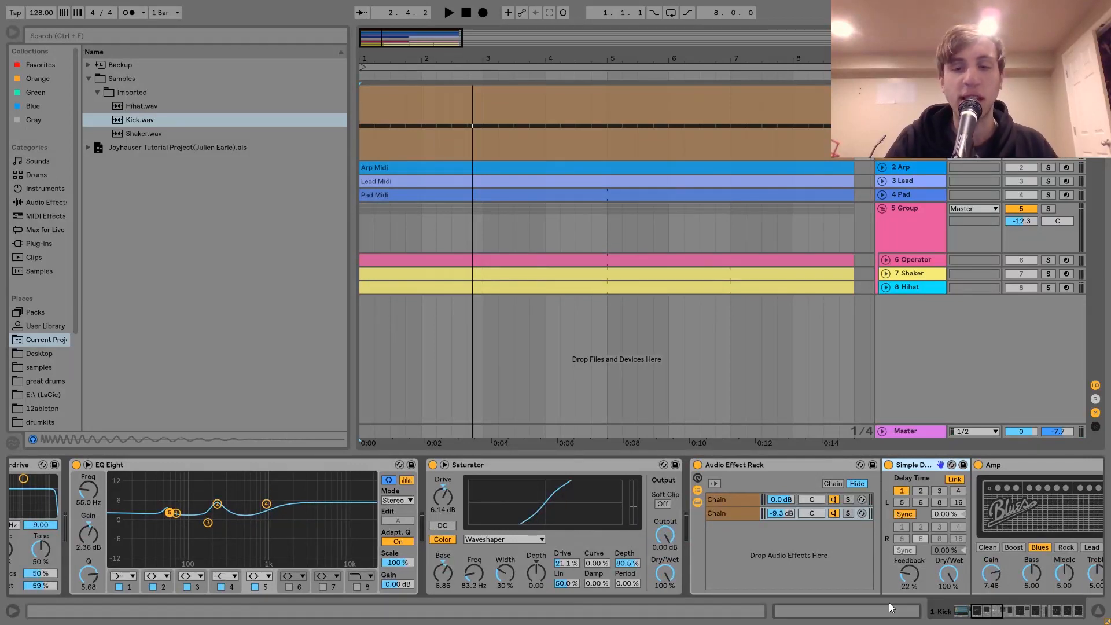
scroll(872, 536, right, 3)
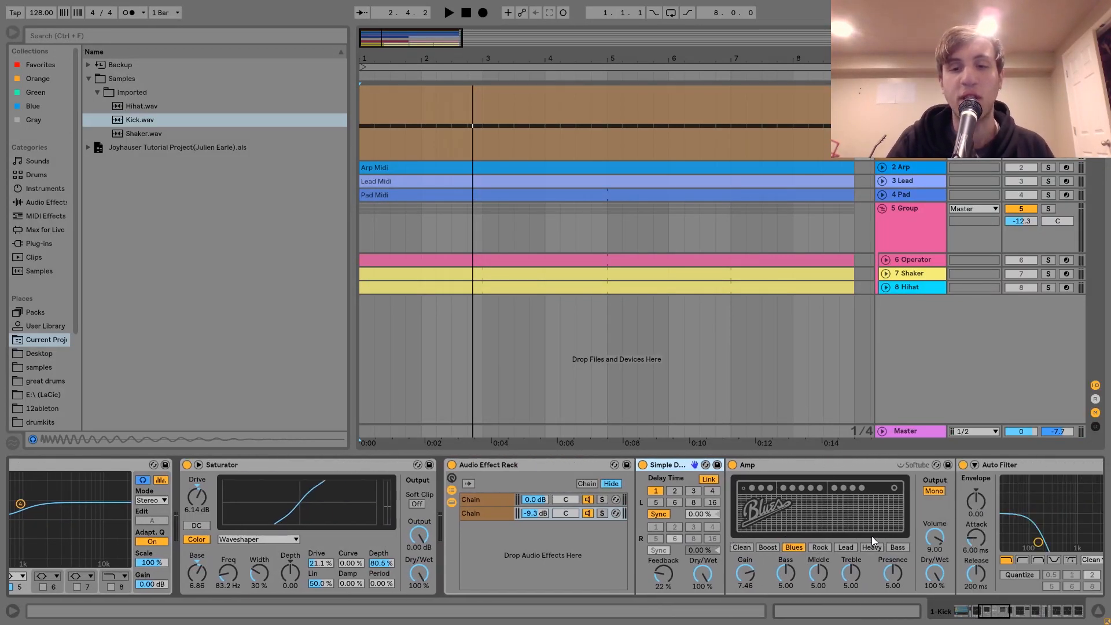
key(space)
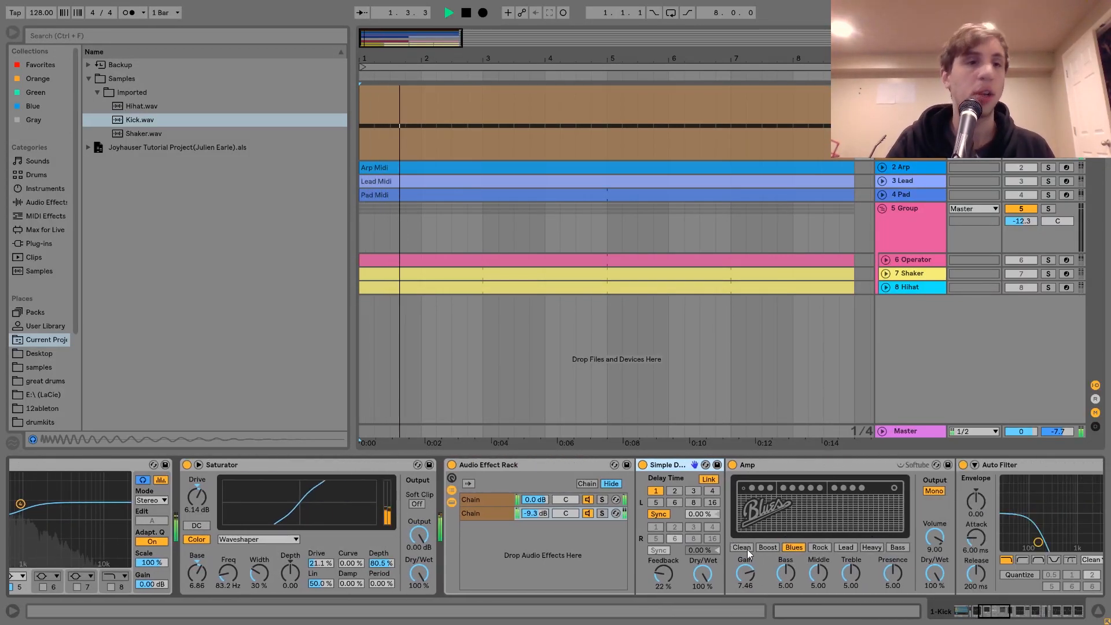
key(space)
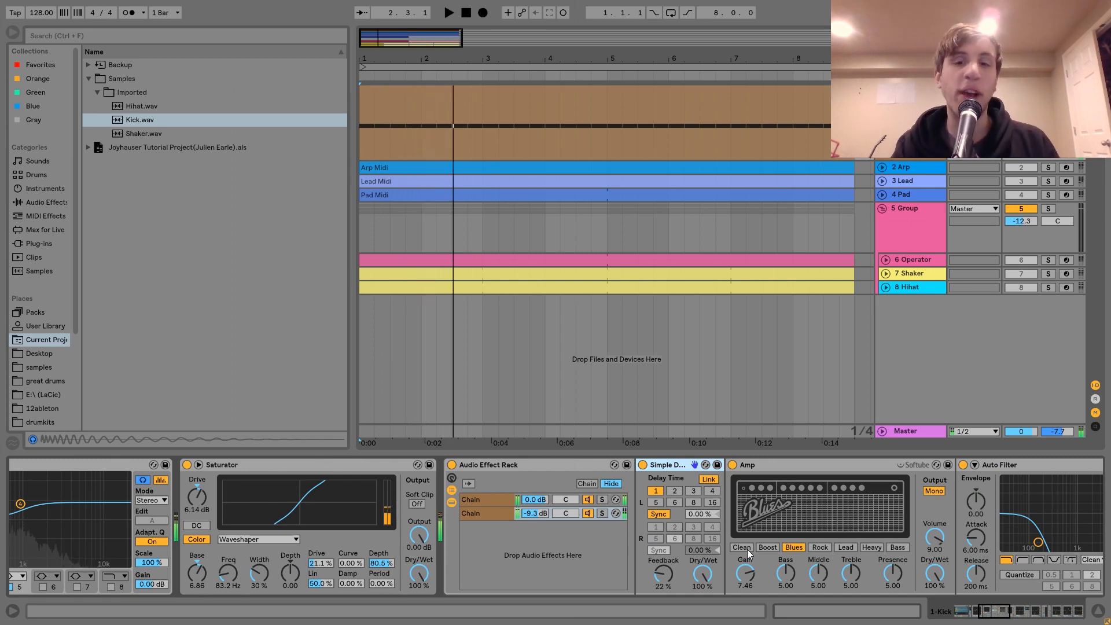
Inspect band 3 of the EQ Eight following the rack, and compare the kick with that EQ off and on.
scroll(748, 551, right, 15)
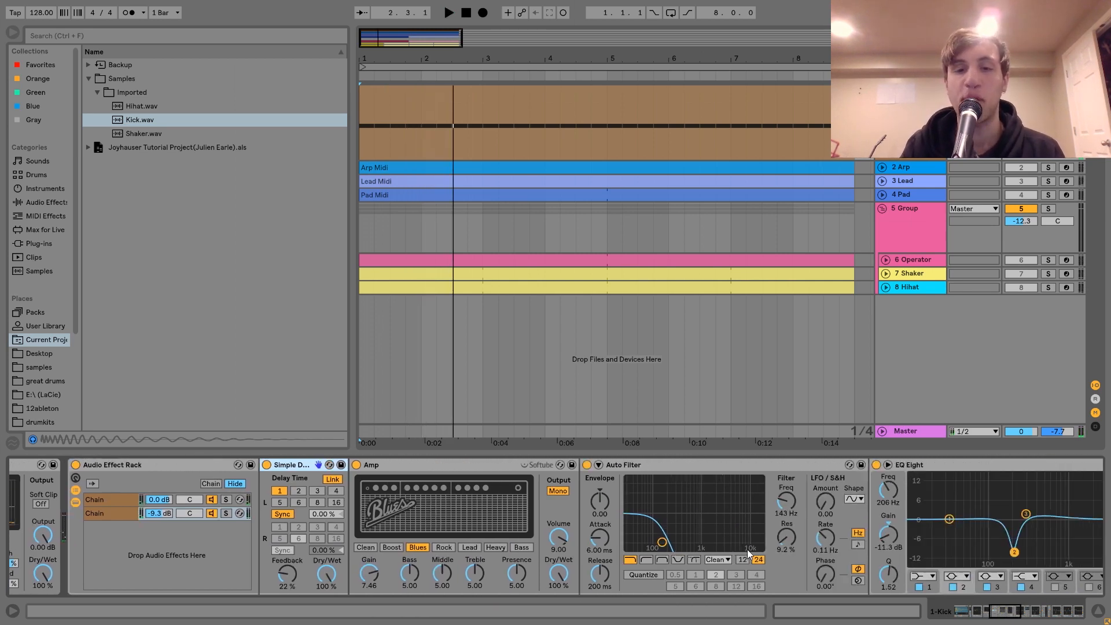
scroll(748, 550, left, 5)
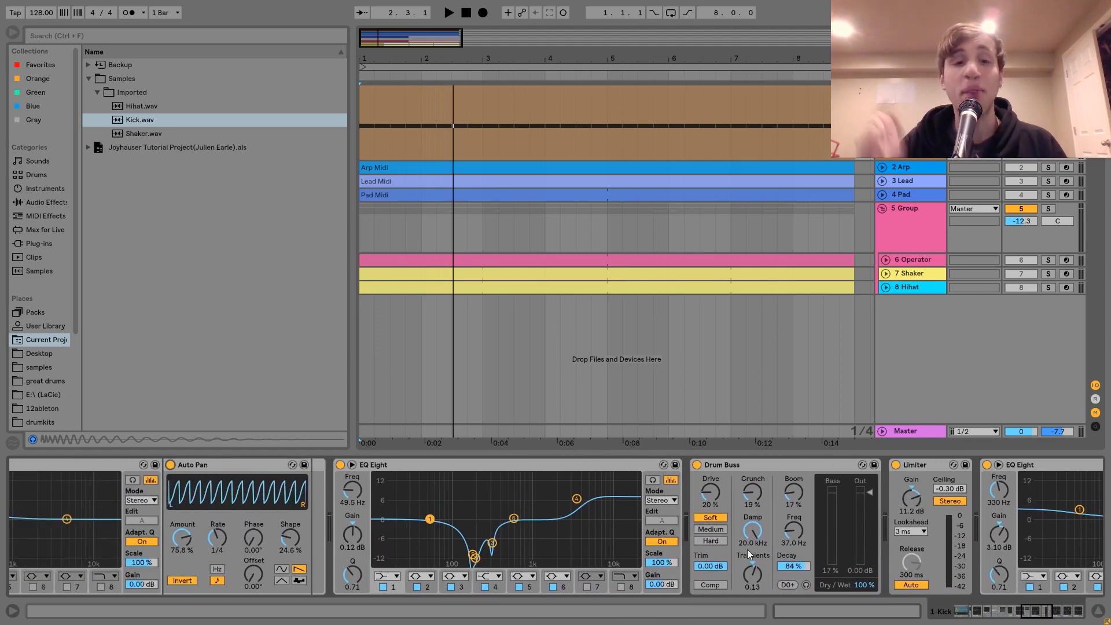
click(475, 558)
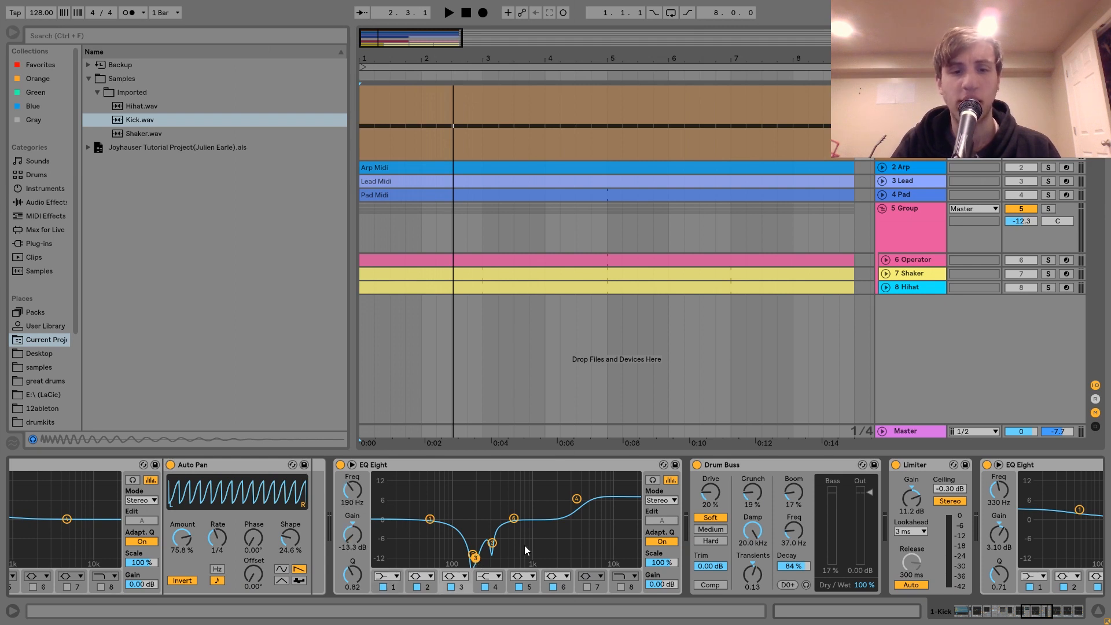
click(338, 464)
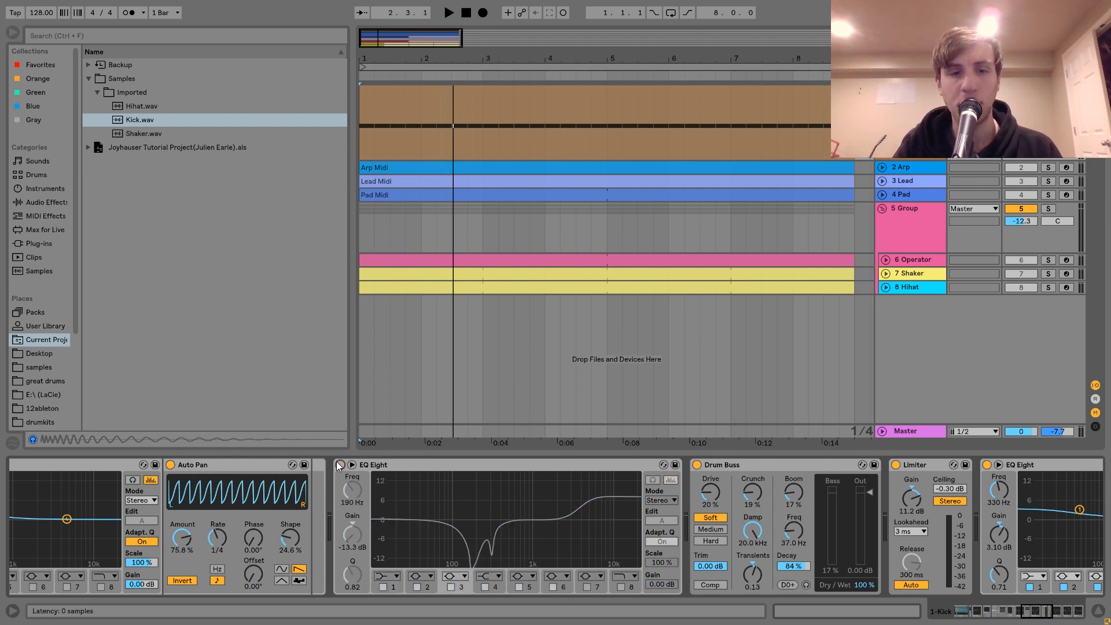
key(space)
click(341, 465)
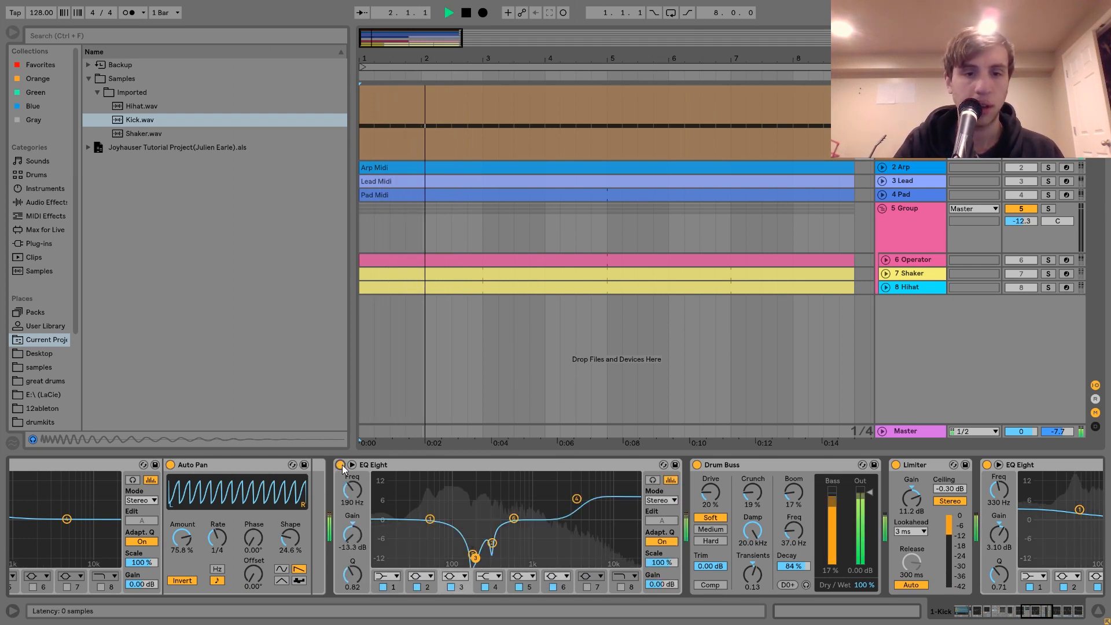
key(space)
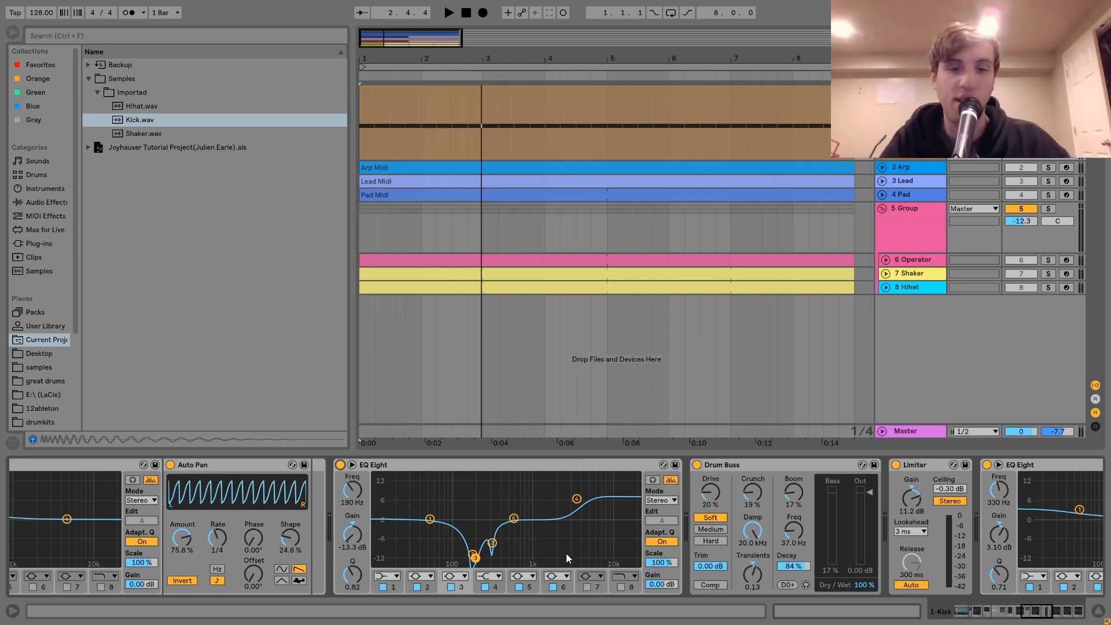
key(space)
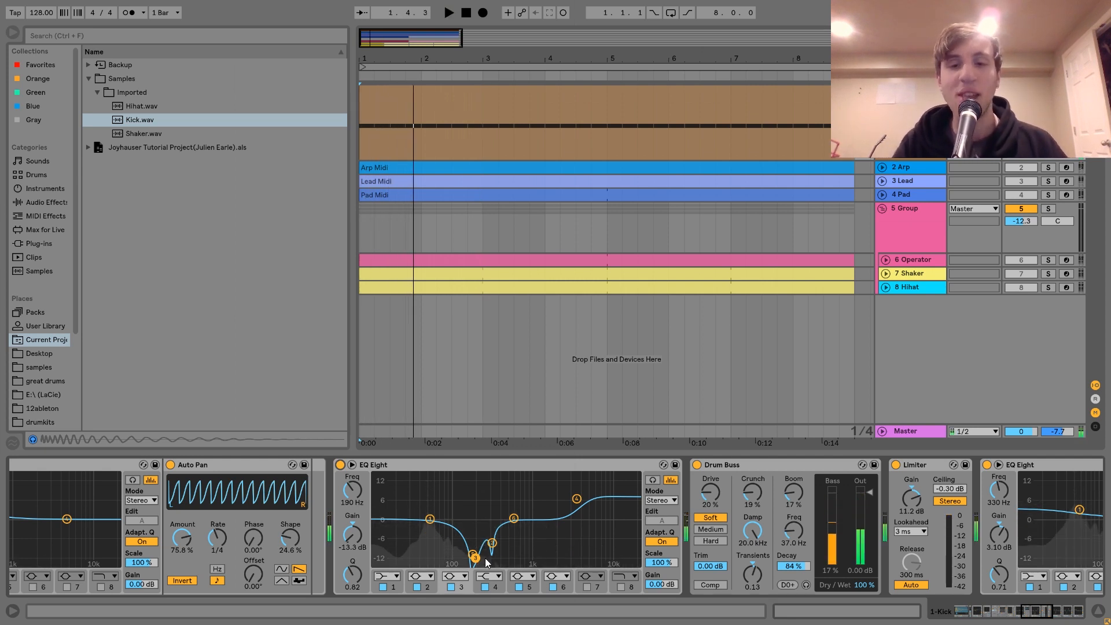
Compare the kick with the Drum Buss bypassed and enabled during playback.
scroll(485, 558, right, 5)
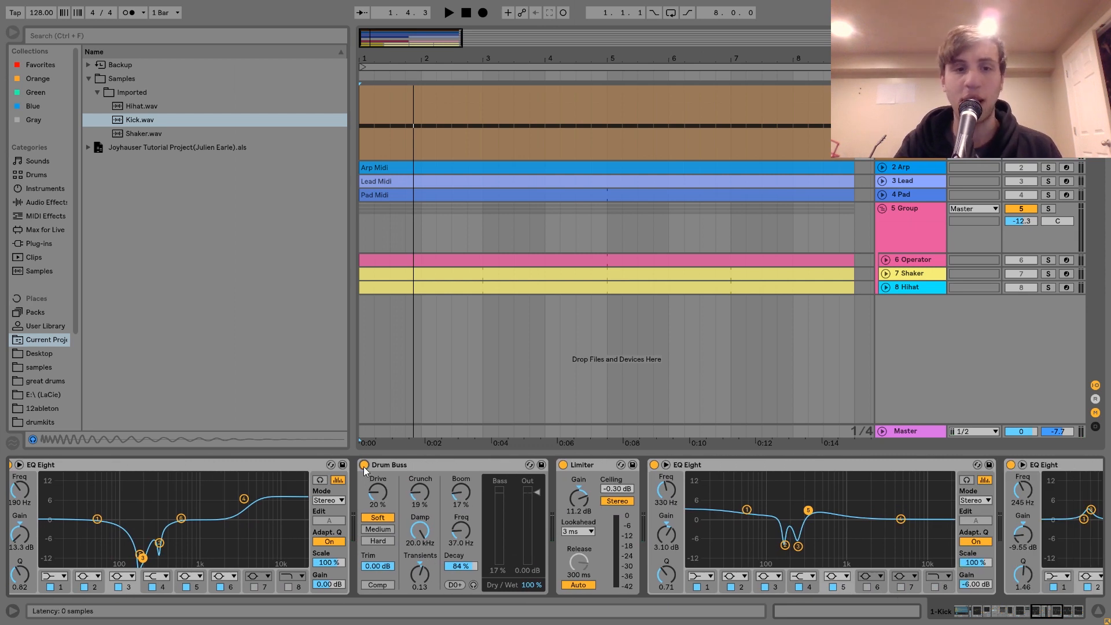
click(364, 465)
key(space)
click(364, 465)
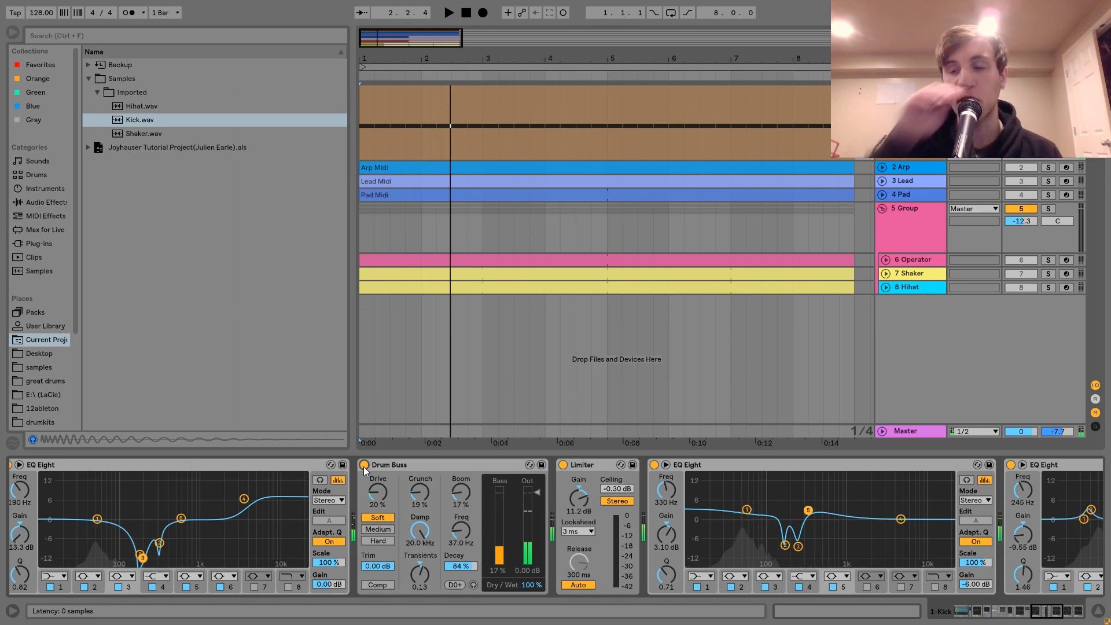
Compare the kick with the Limiter bypassed and enabled during playback.
scroll(364, 467, right, 3)
scroll(363, 467, right, 1)
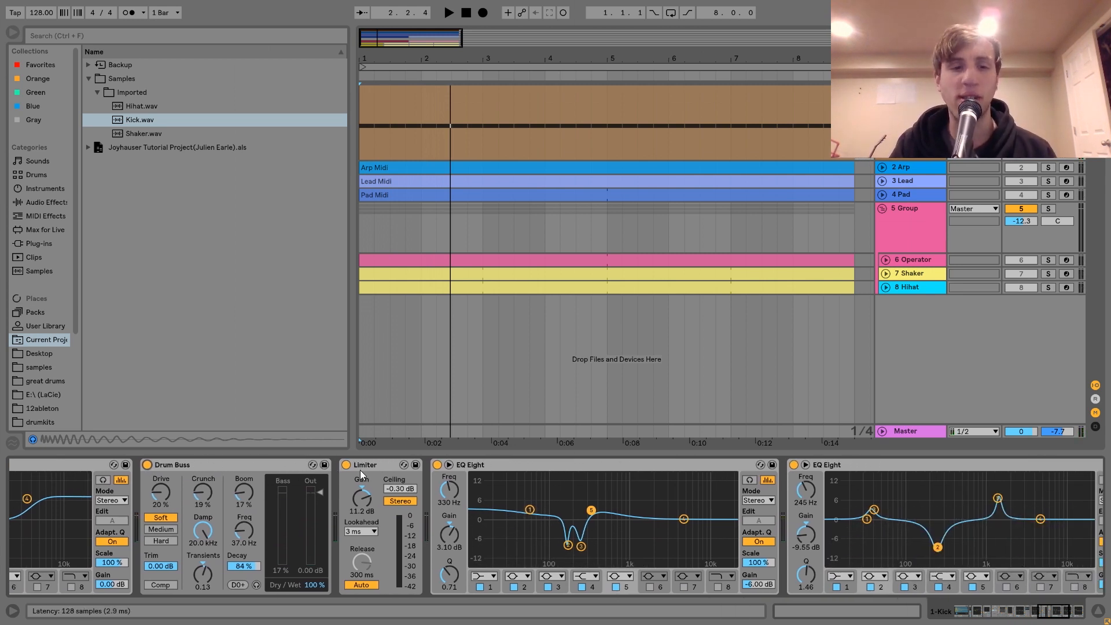
click(346, 465)
key(space)
click(346, 464)
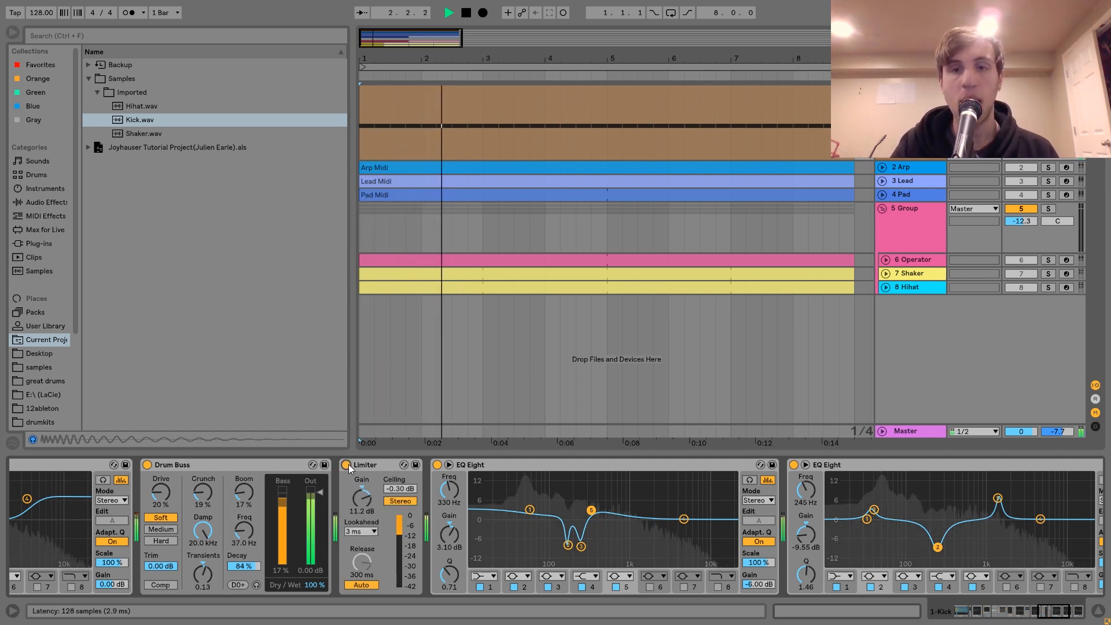
Set the Limiter's gain to 10.7 dB and check the kick in playback.
key(space)
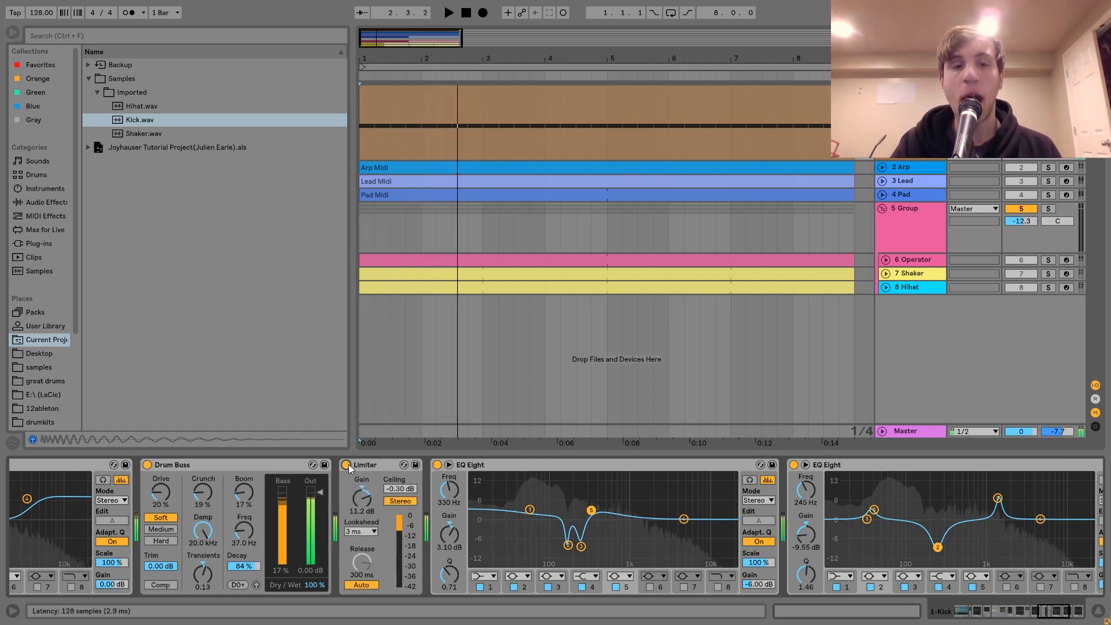
click(363, 502)
key(Down)
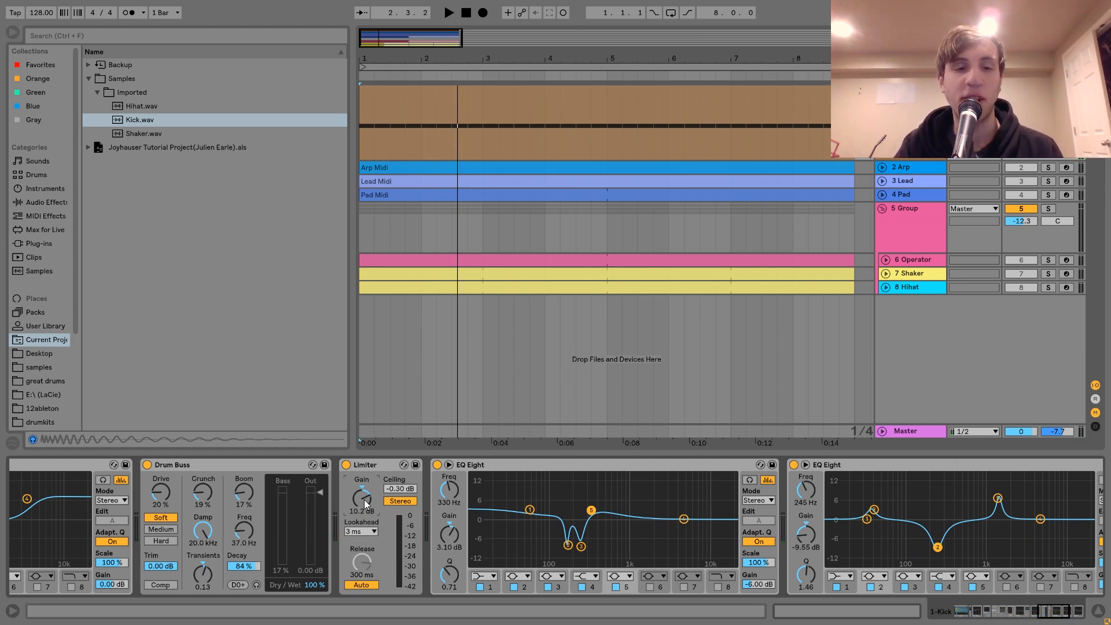
key(space)
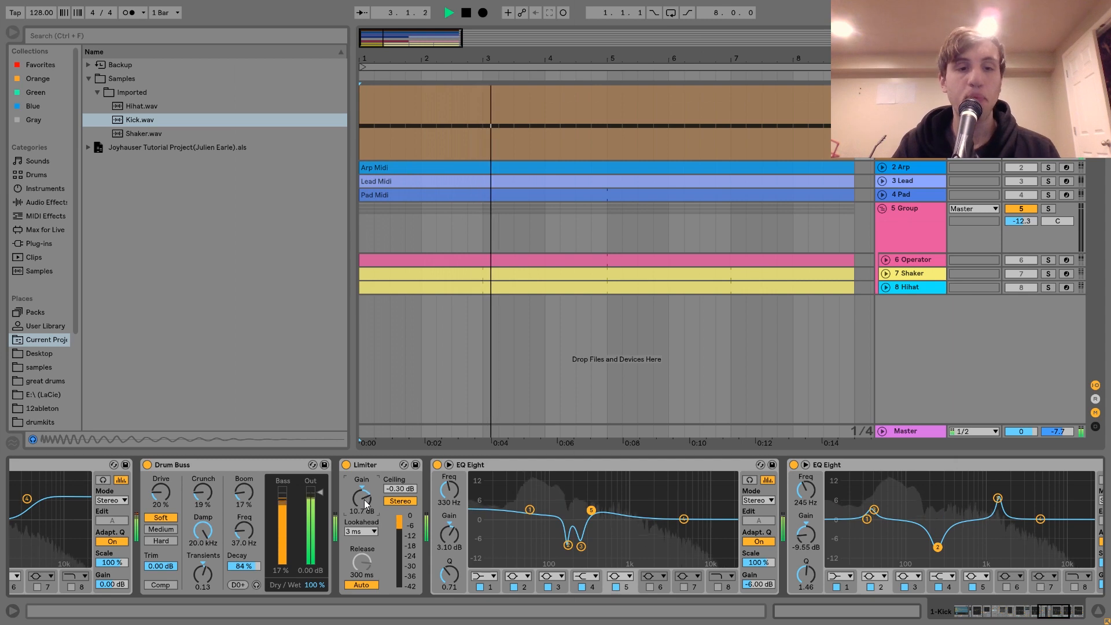
key(space)
key(Up)
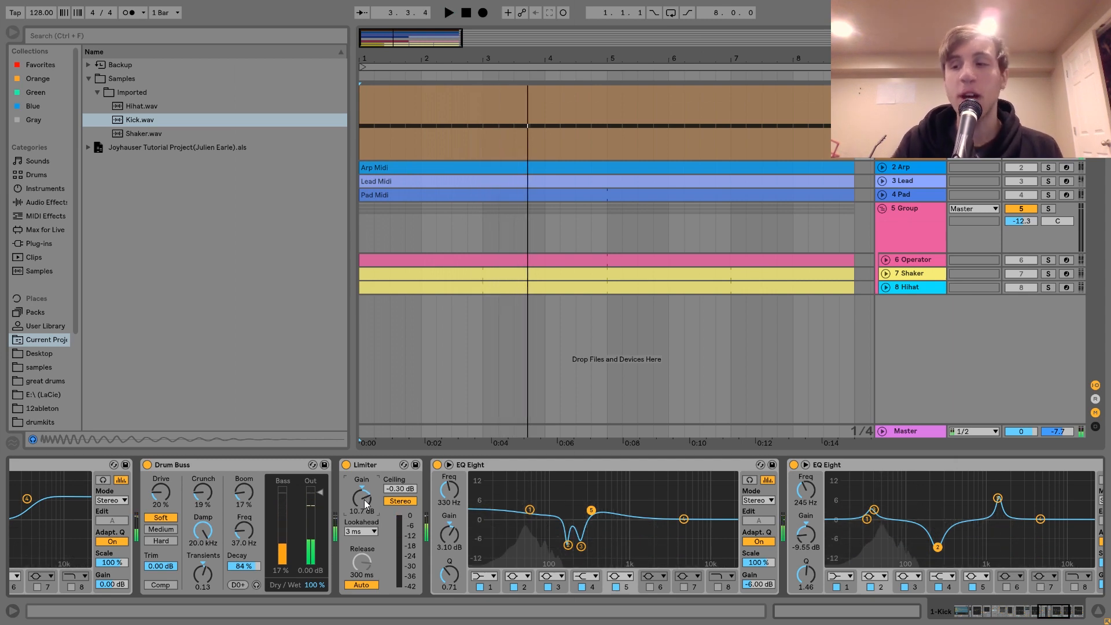
Review the Kick track's devices around the Audio Effect Rack, including its first chain, through to the Limiter.
scroll(364, 499, left, 5)
scroll(363, 498, left, 4)
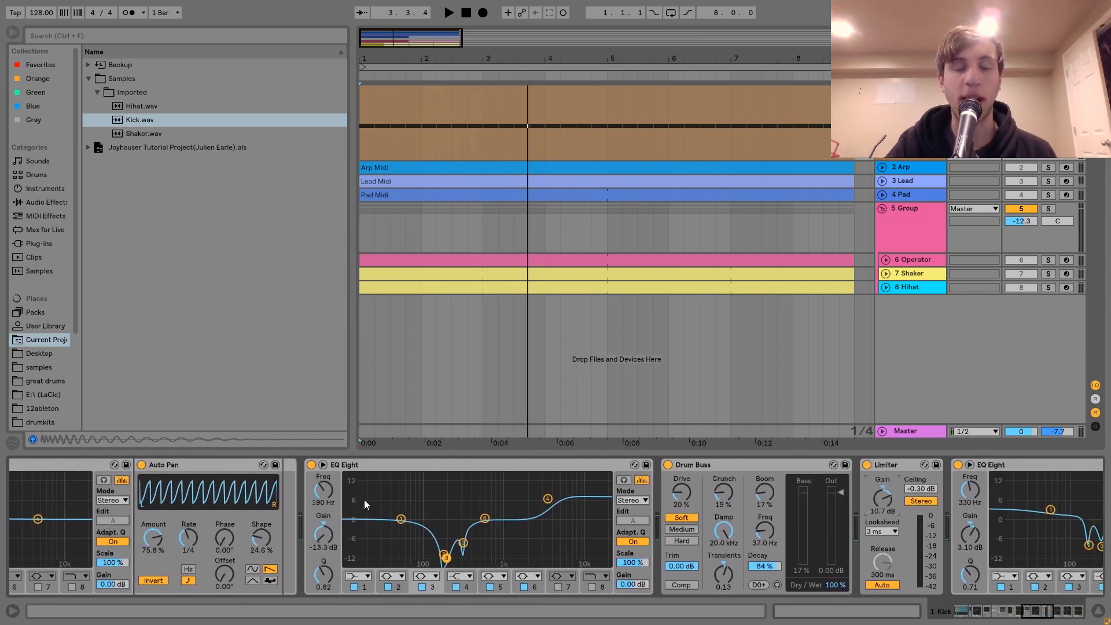
scroll(364, 499, right, 10)
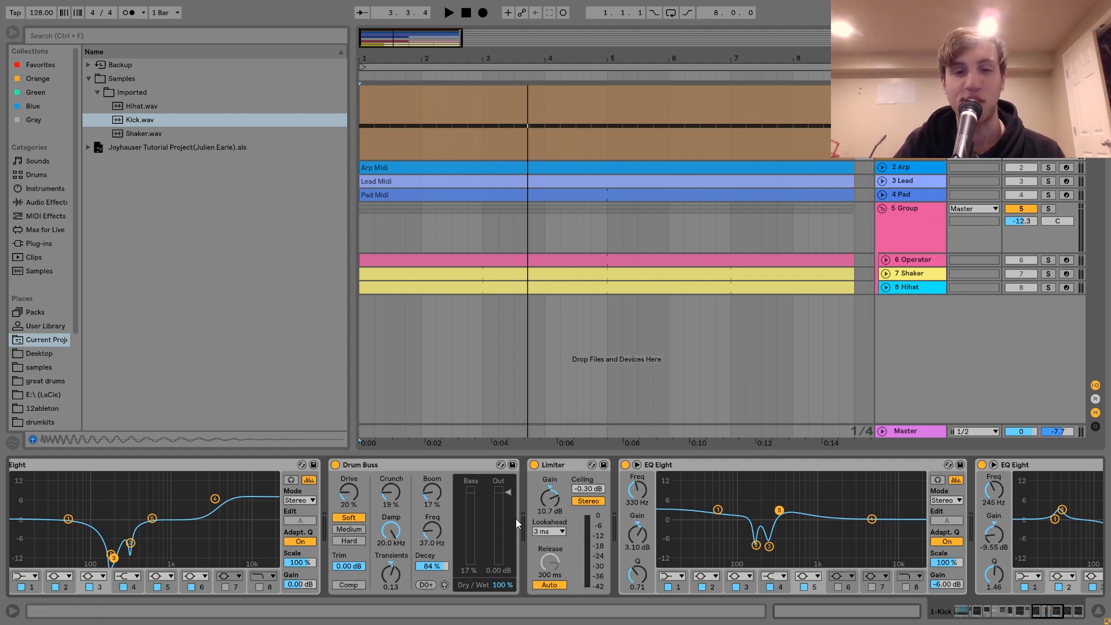
scroll(474, 564, right, 10)
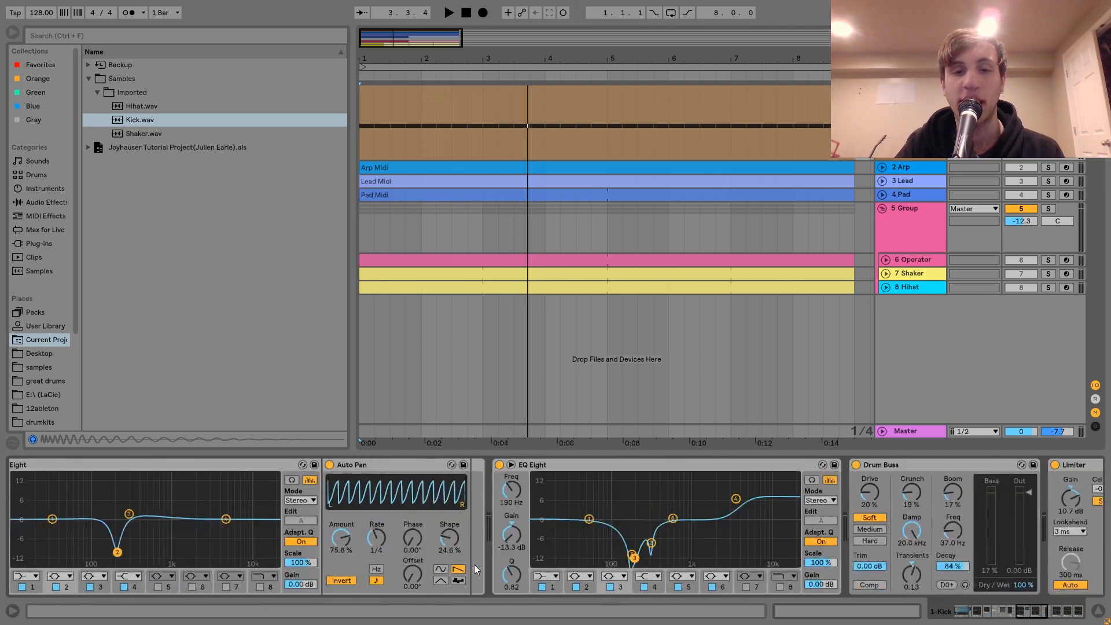
scroll(599, 560, left, 2)
scroll(711, 524, left, 2)
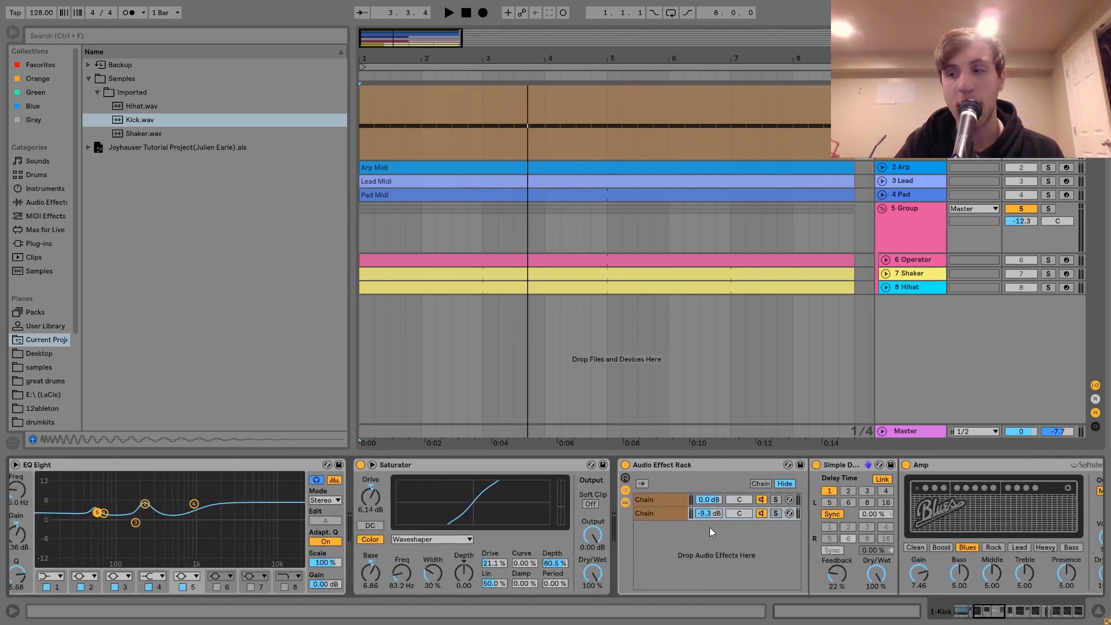
click(651, 501)
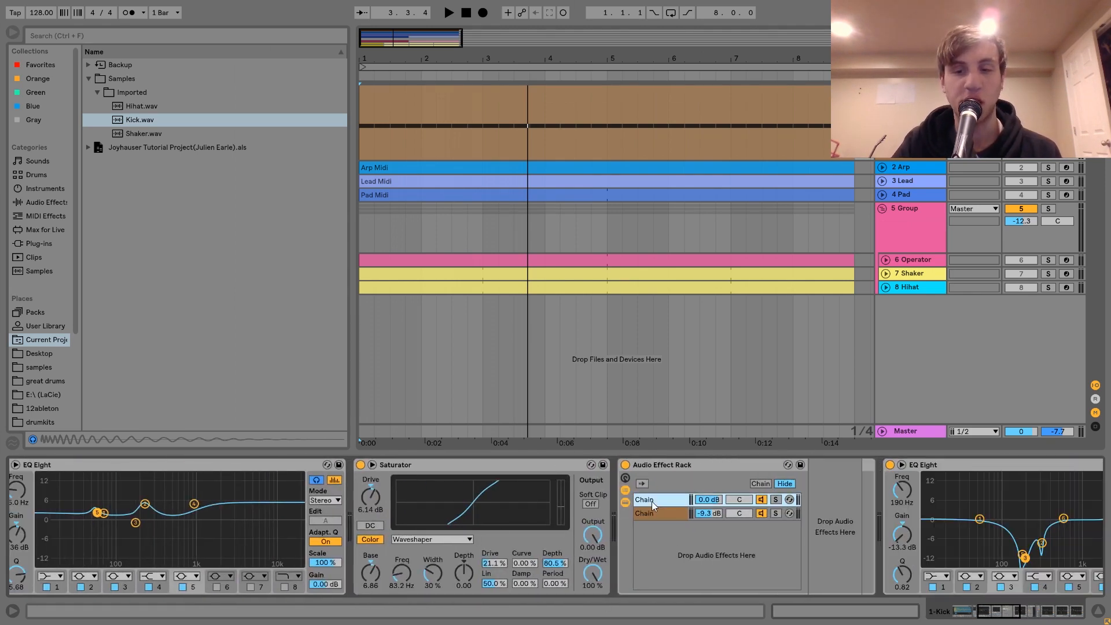
scroll(651, 501, right, 10)
scroll(652, 501, left, 3)
scroll(652, 501, left, 10)
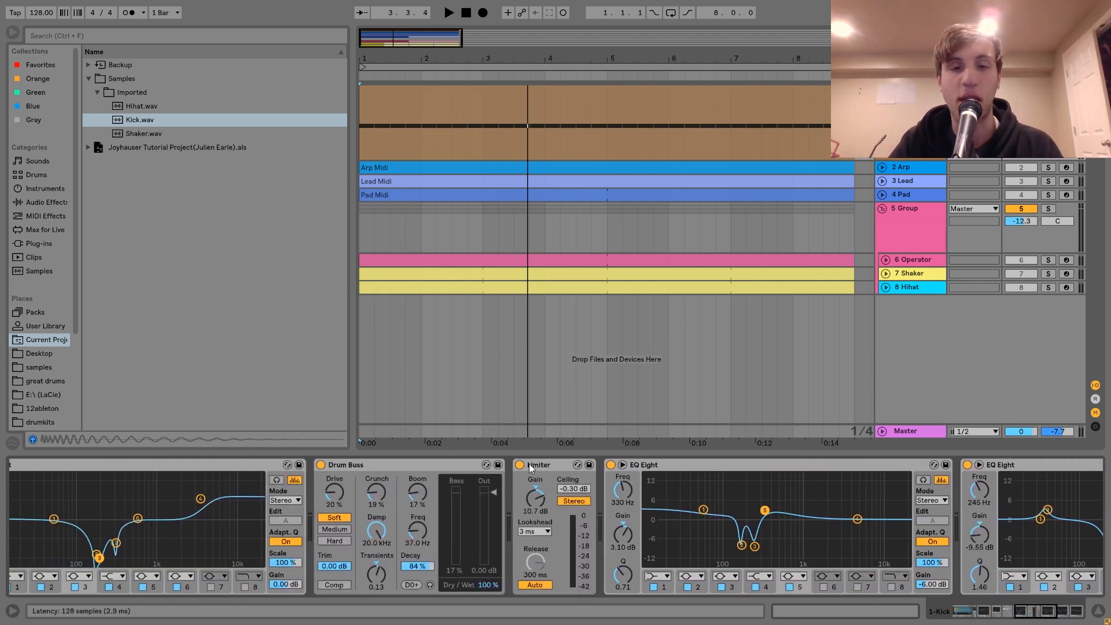
Play the kick with the Limiter switched off and back on to hear its contribution at the adjusted gain.
key(space)
click(520, 465)
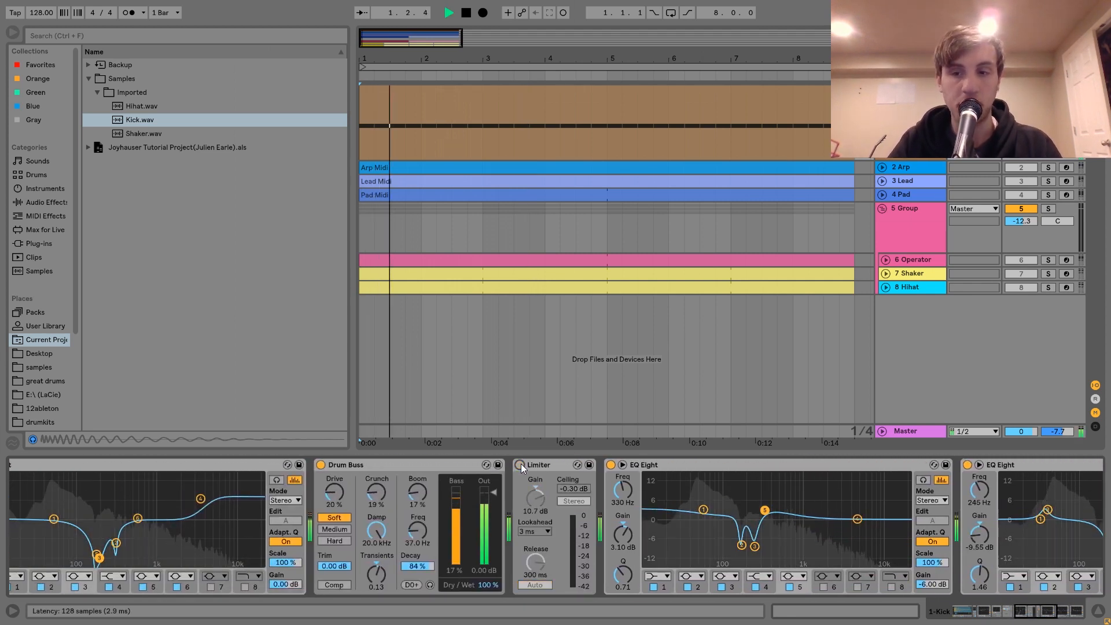
scroll(521, 463, right, 9)
scroll(521, 464, right, 2)
key(space)
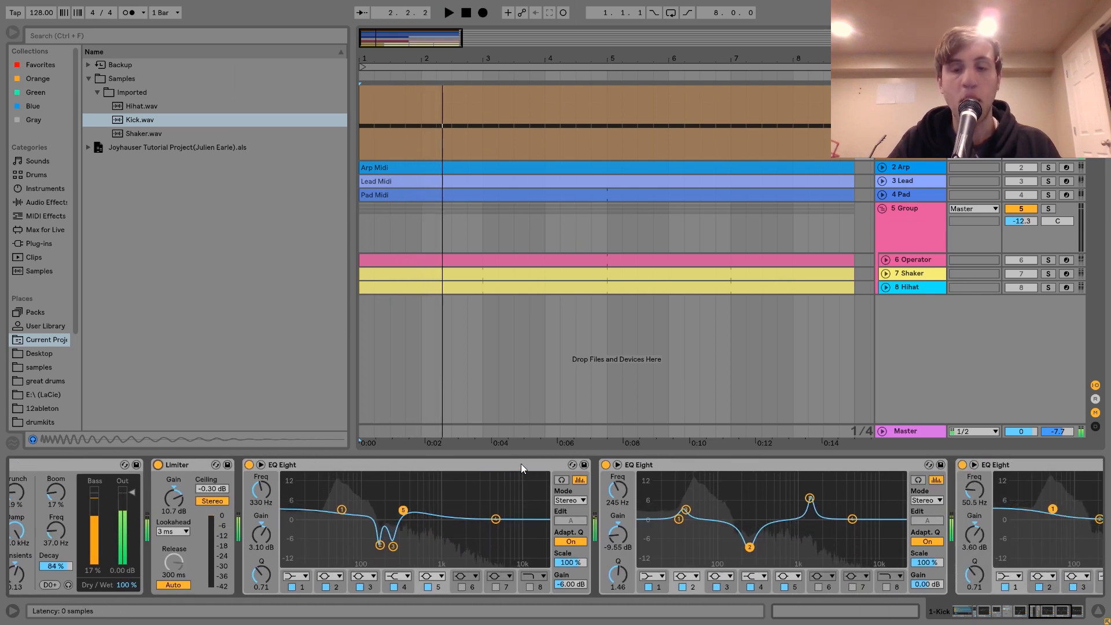
Compare the kick with the three EQ Eights after the Limiter bypassed and enabled.
scroll(72, 529, right, 8)
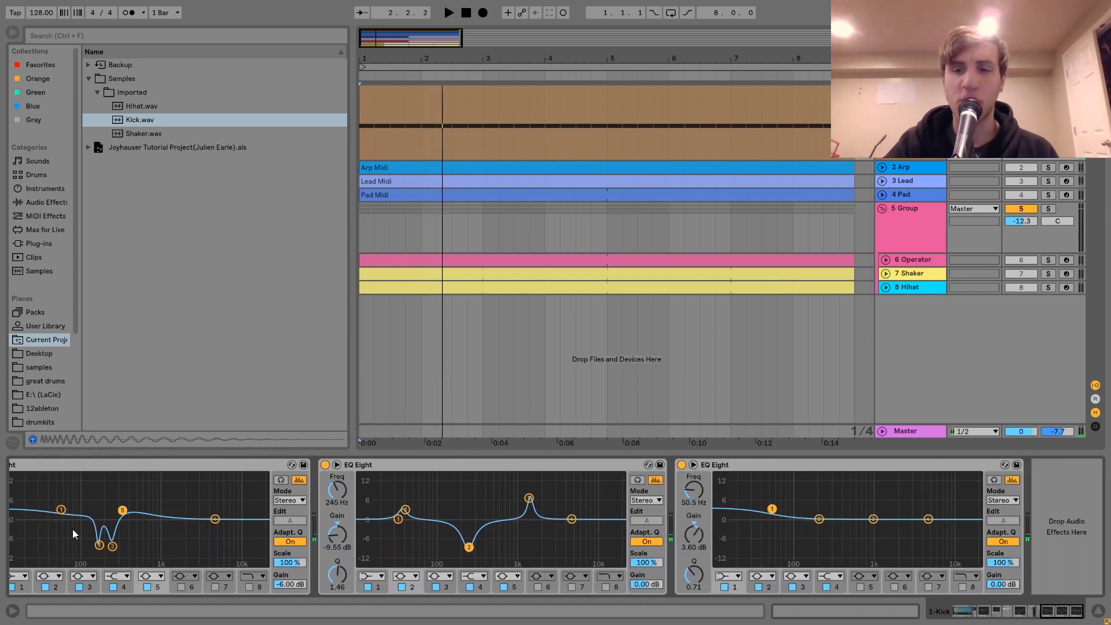
scroll(72, 529, left, 7)
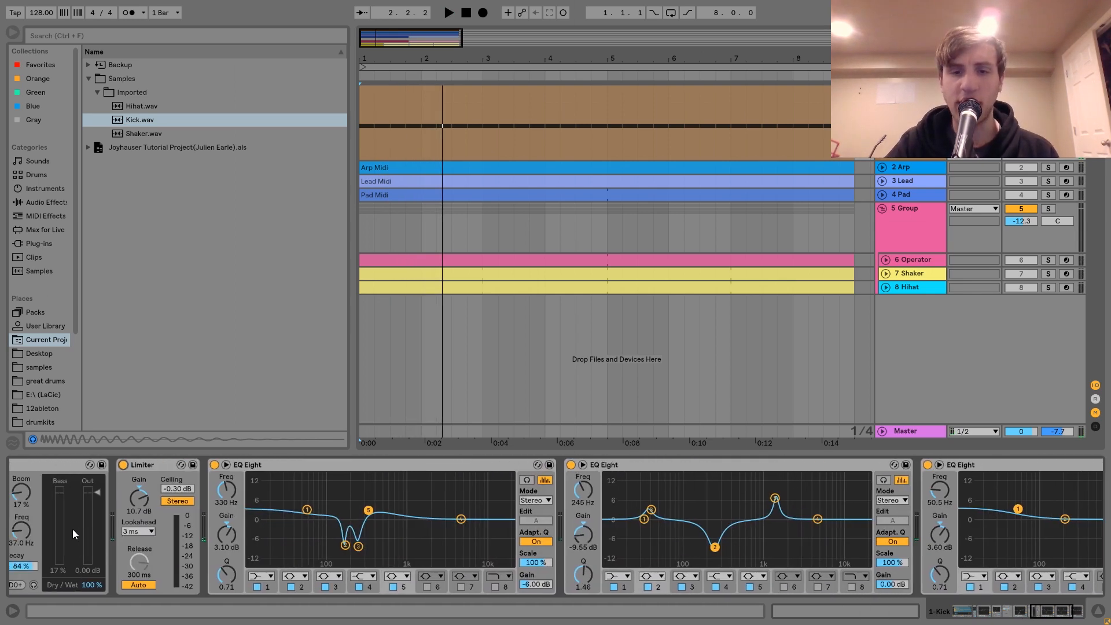
click(229, 465)
click(586, 465)
scroll(760, 477, right, 6)
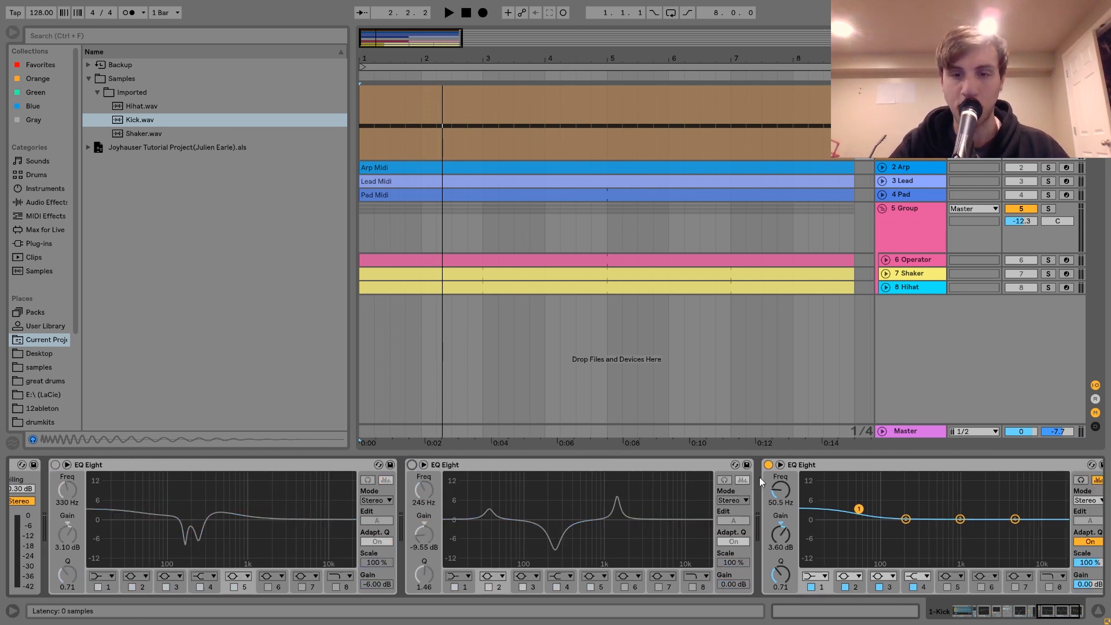
click(769, 466)
scroll(769, 466, left, 8)
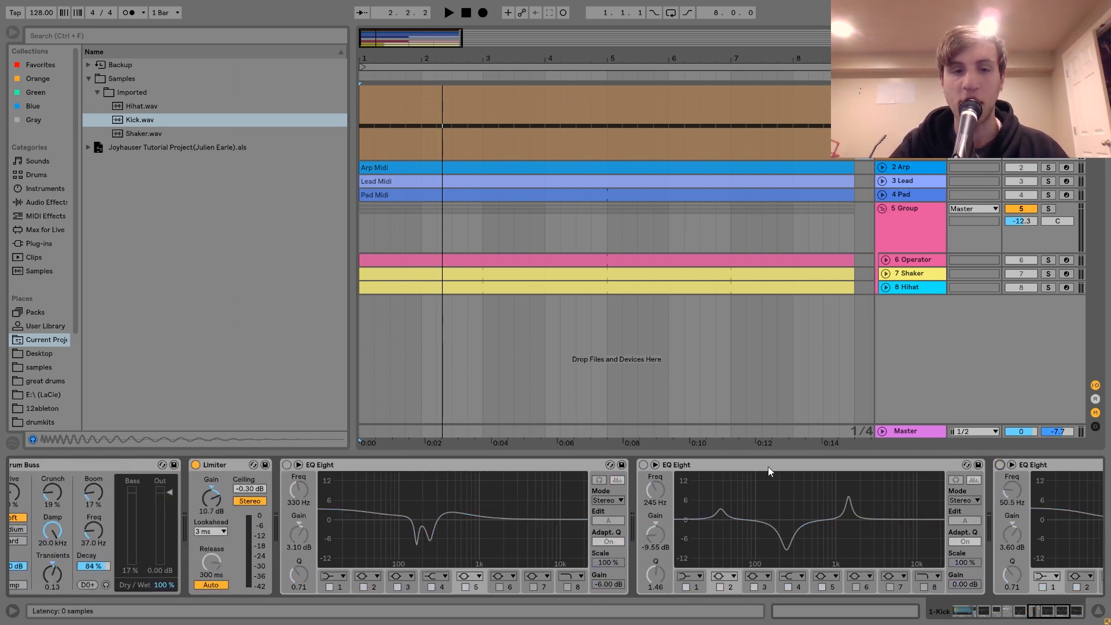
key(space)
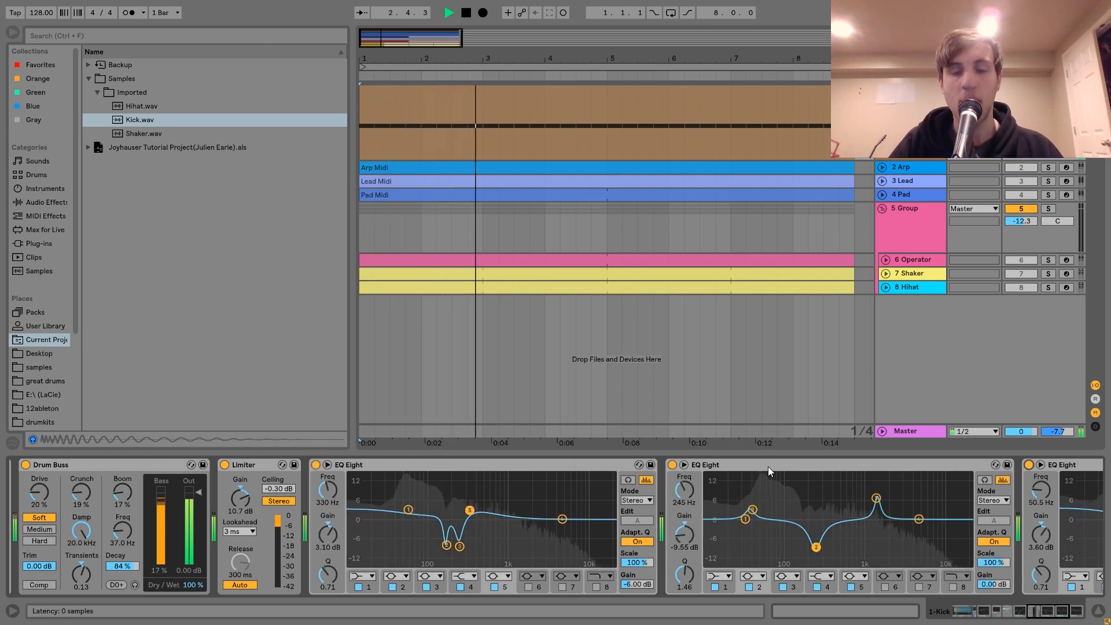
key(space)
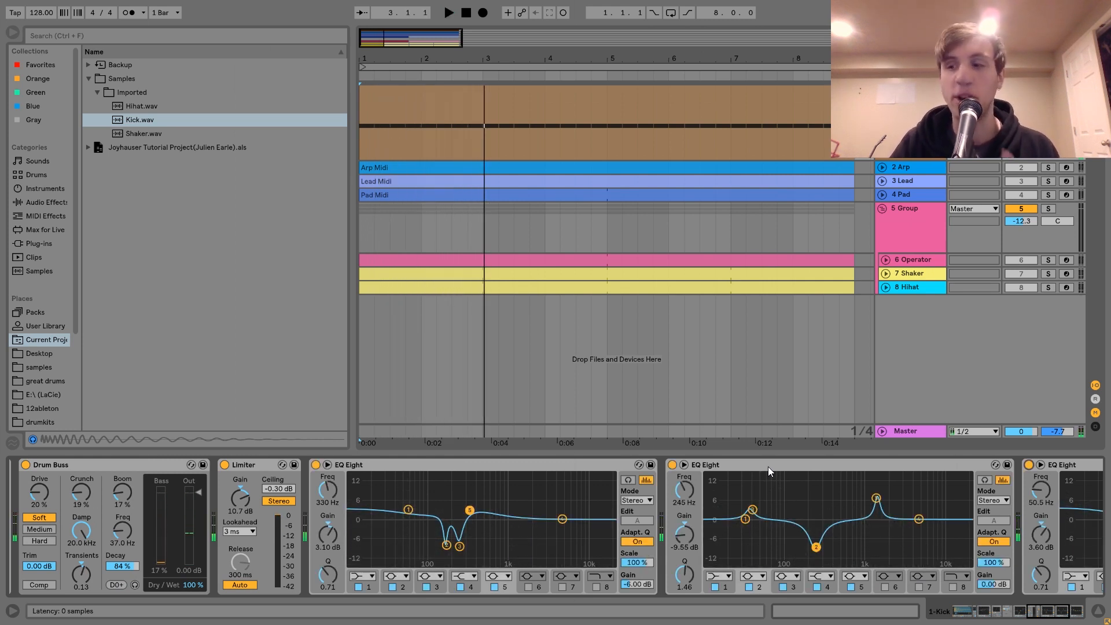
Inspect band 2 of the first EQ Eight after the Limiter, and compare the kick with the second one off and on.
scroll(769, 466, right, 3)
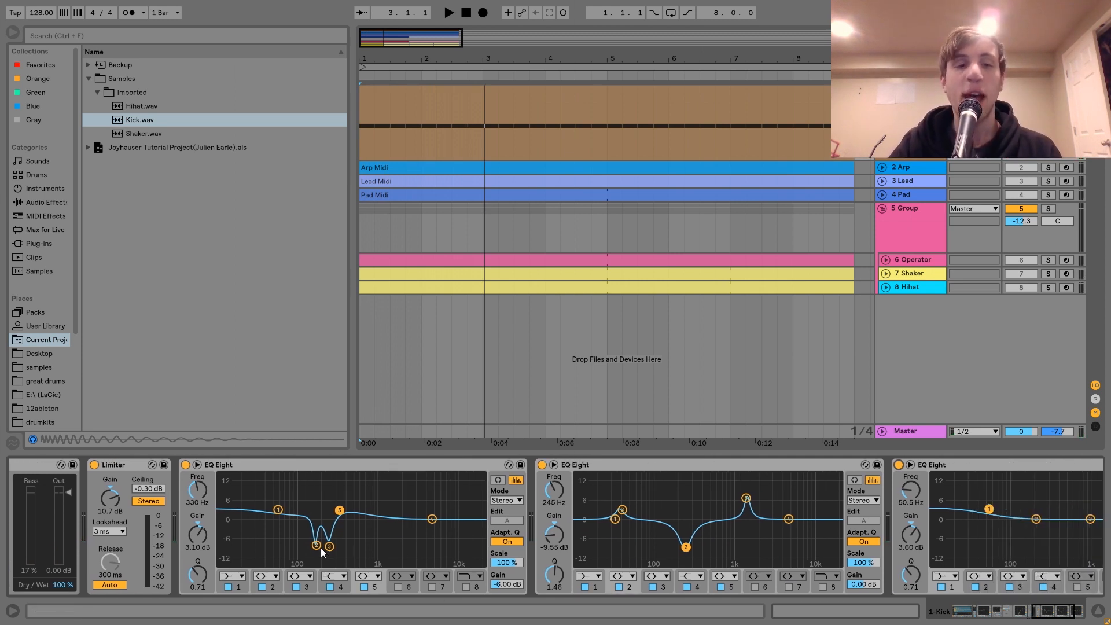
click(317, 547)
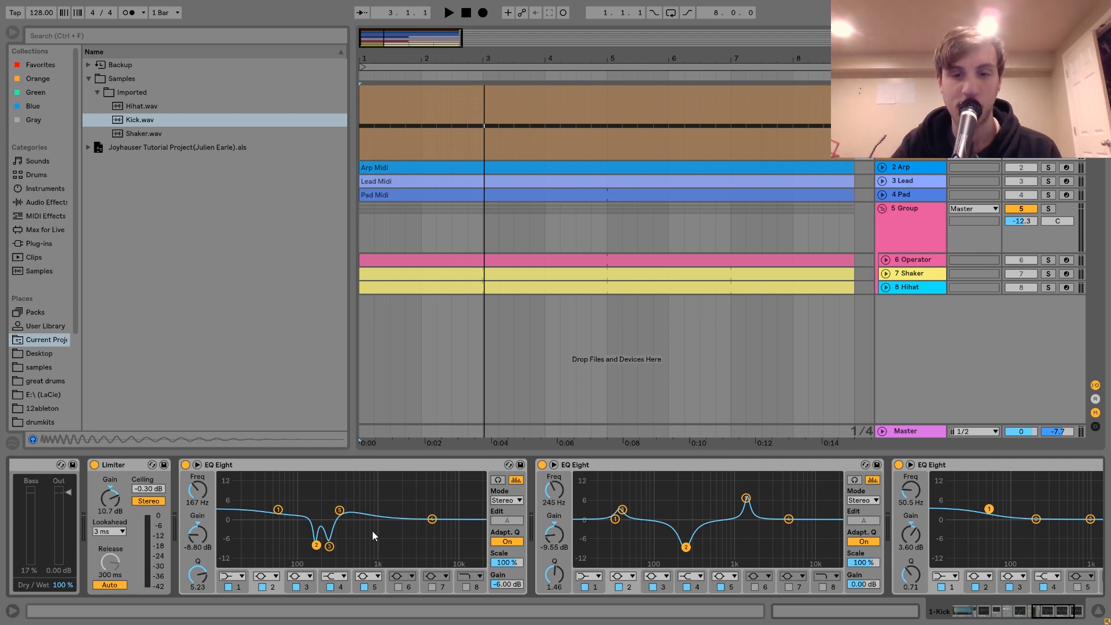
scroll(373, 531, right, 4)
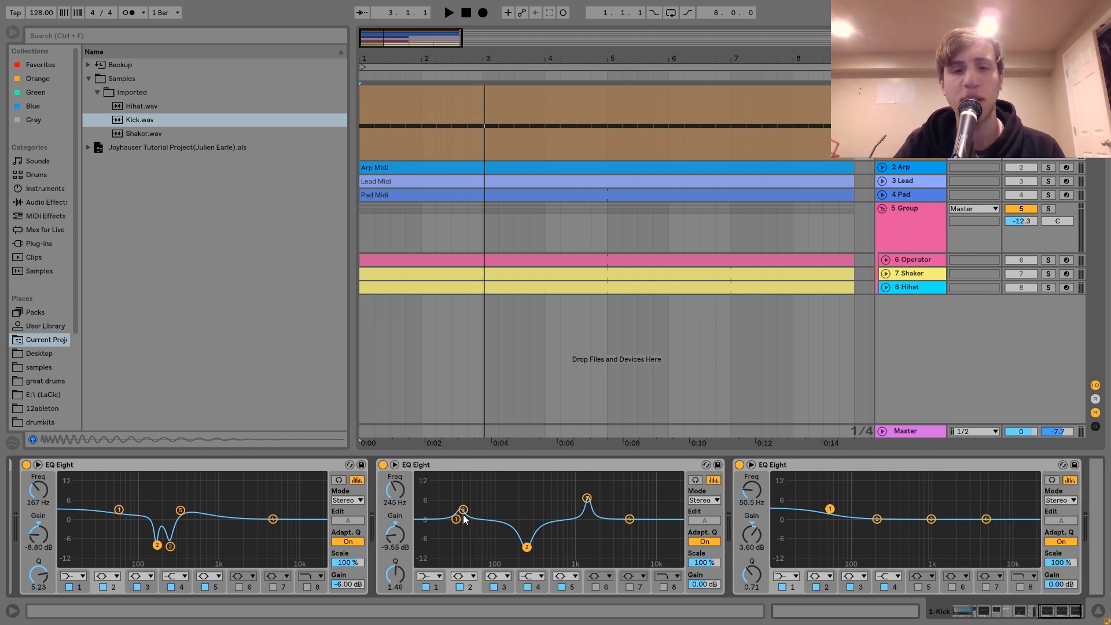
key(space)
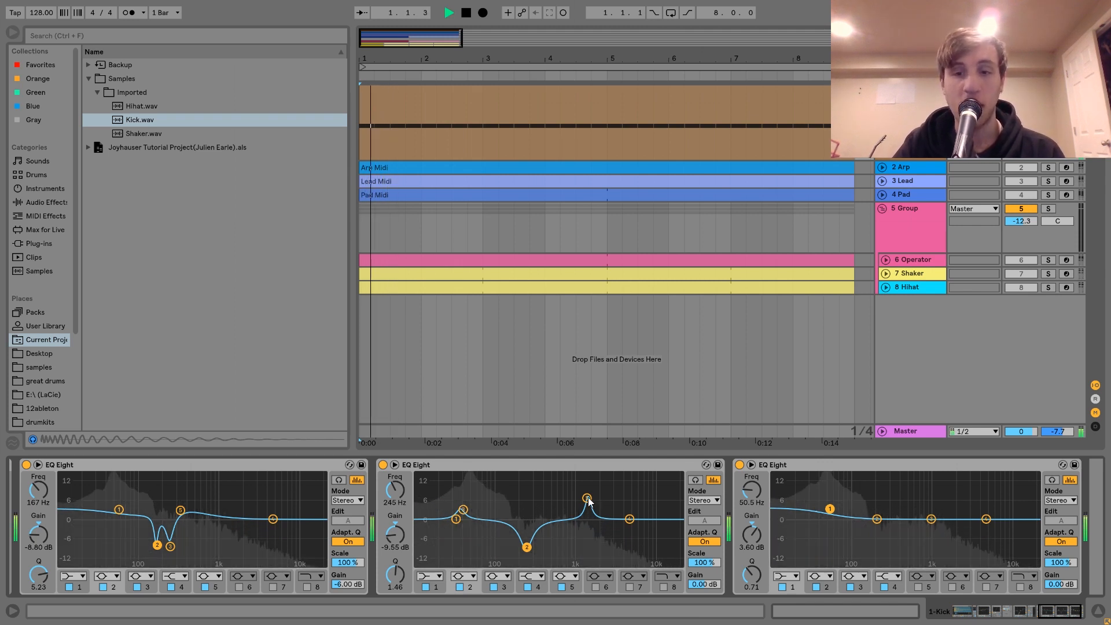
click(383, 465)
click(384, 465)
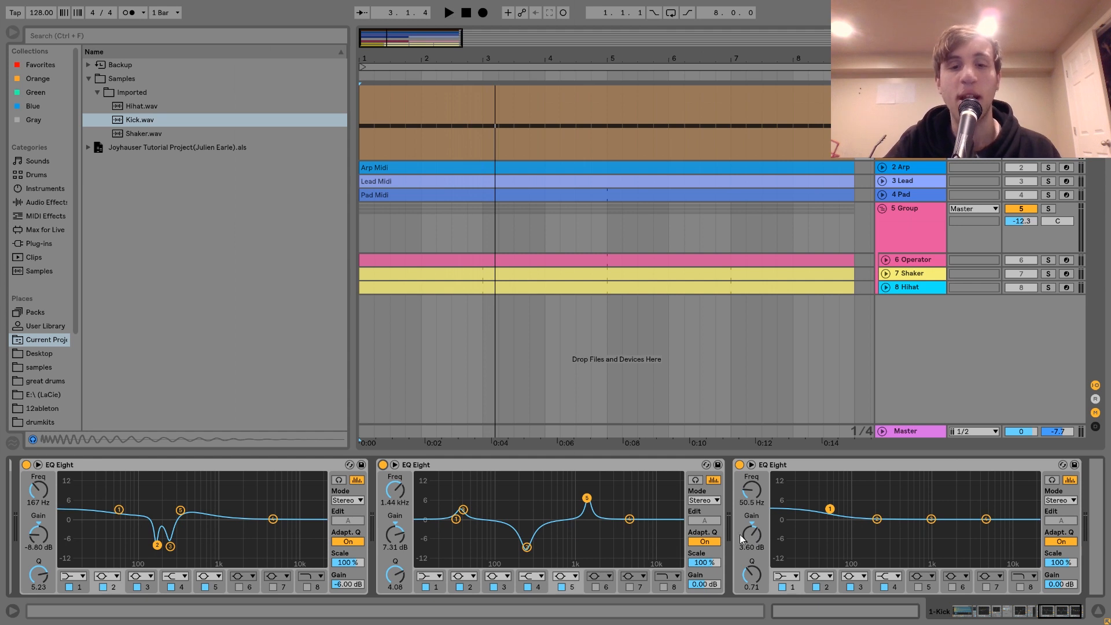
Inspect band 2 of the middle EQ Eight, and audition the kick through the last EQ Eight.
click(527, 546)
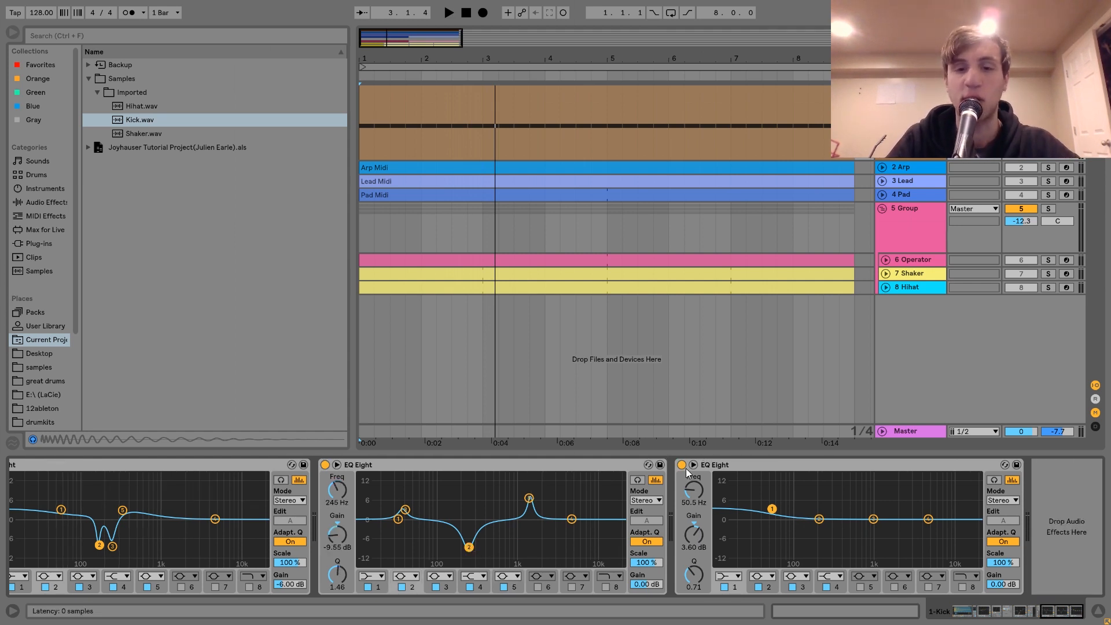
key(space)
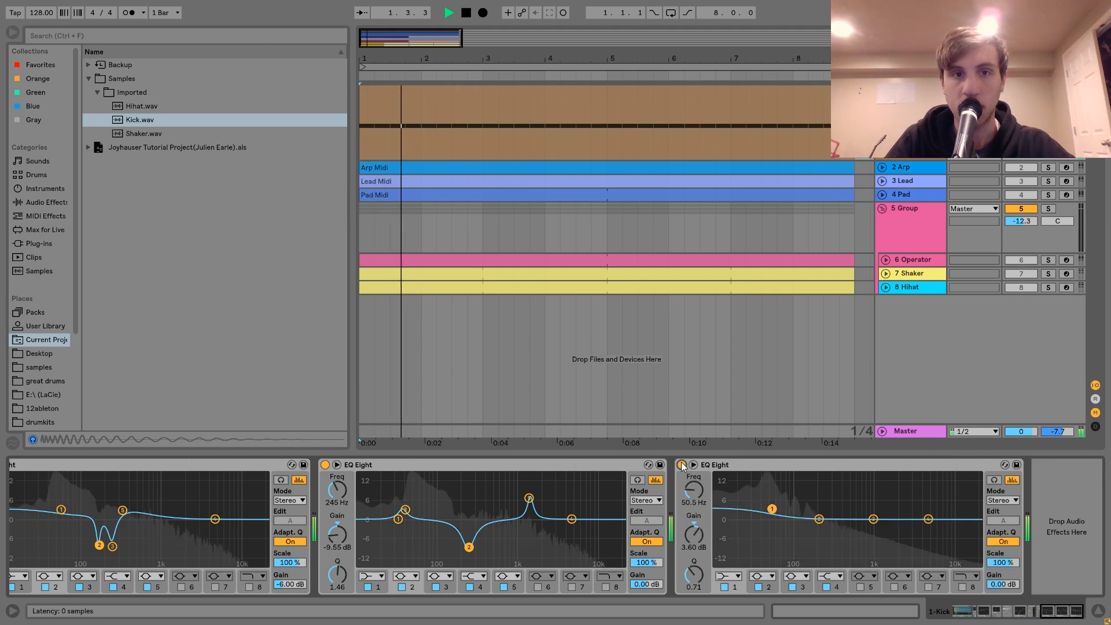
key(space)
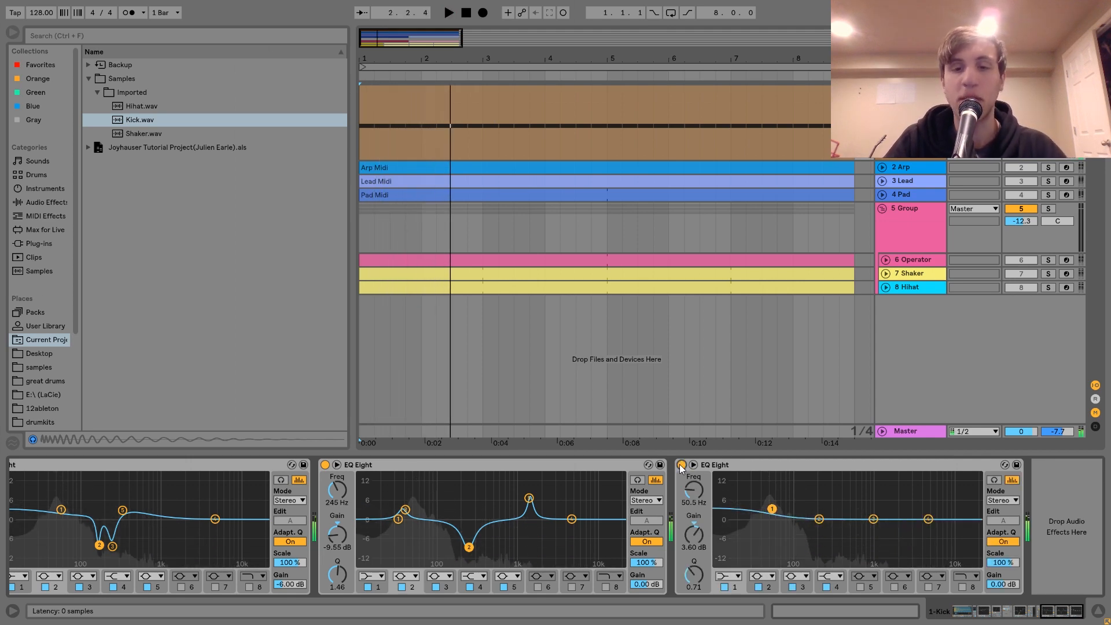
Review the whole Kick device chain from the final EQ Eights back through the rack to the Kick sampler.
scroll(681, 468, right, 5)
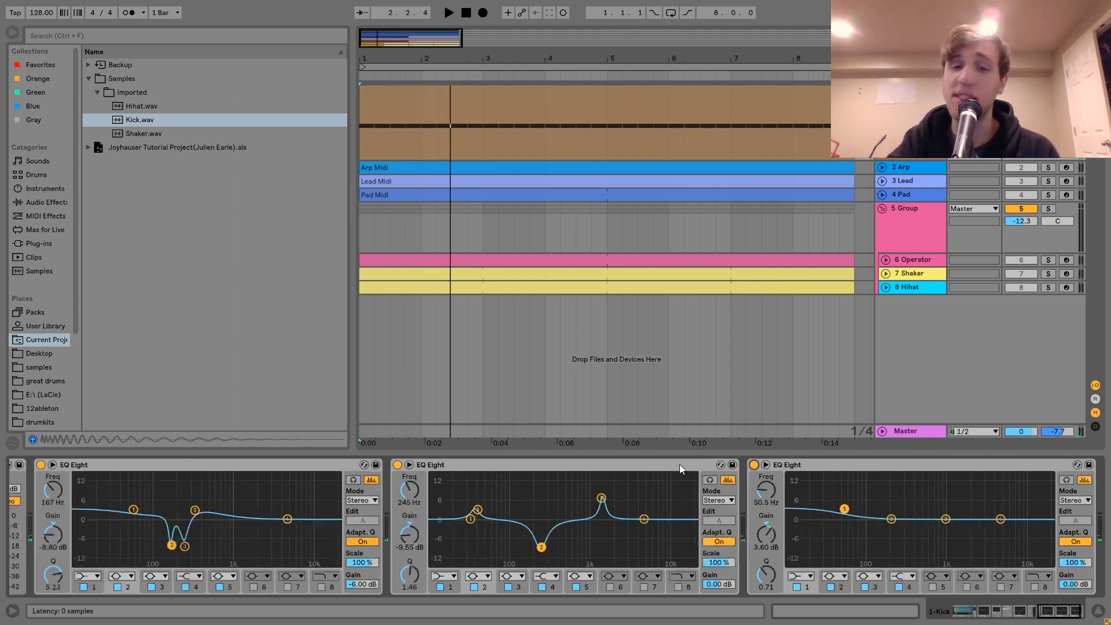
scroll(680, 464, left, 5)
scroll(508, 431, right, 6)
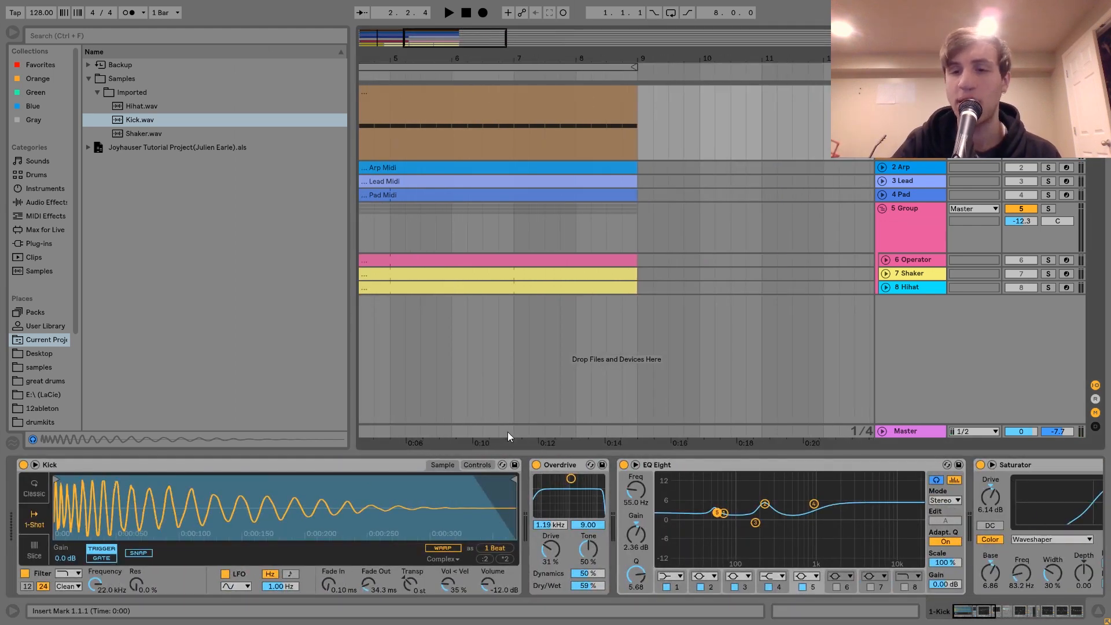
scroll(499, 245, left, 6)
scroll(765, 519, right, 6)
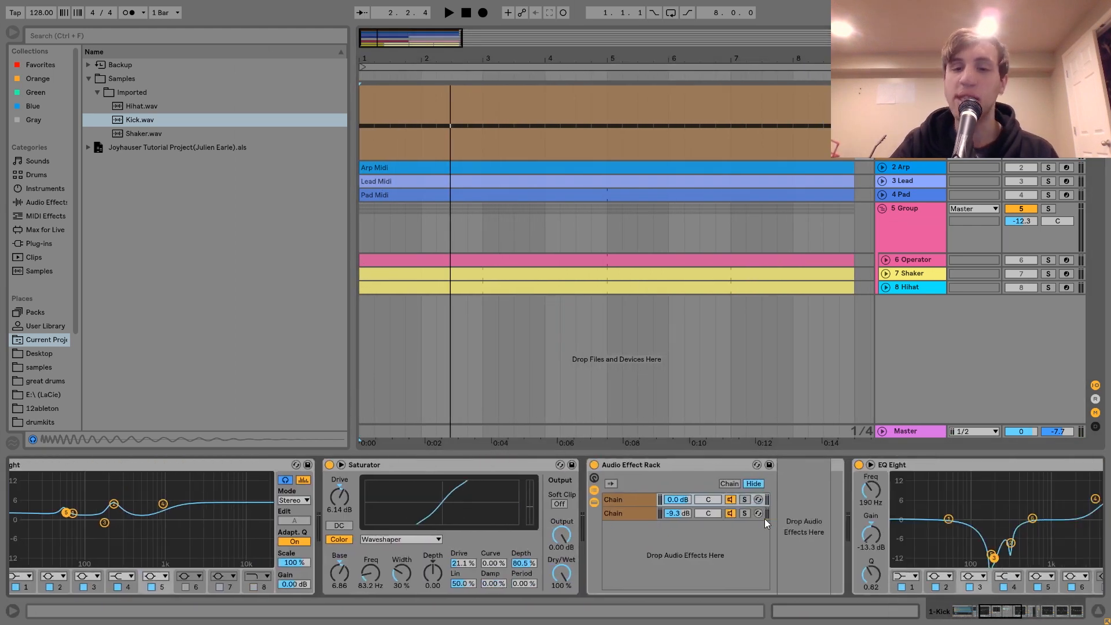
click(342, 513)
scroll(751, 506, left, 8)
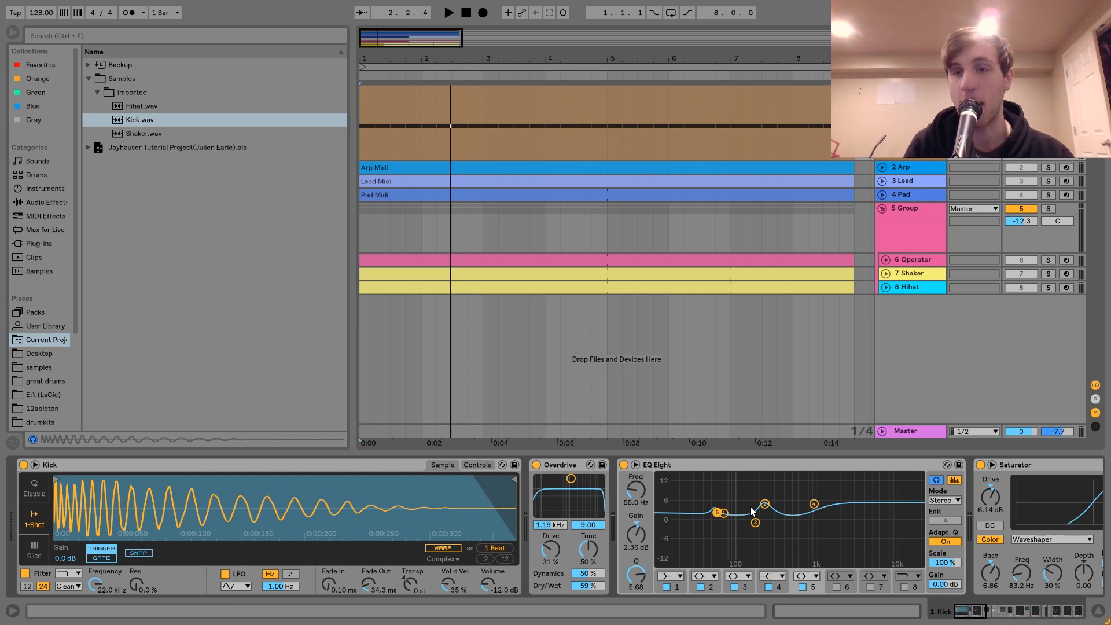
Unfold and solo the Arp track, and play it with the arrangement loop set to the Arp Midi clip.
click(898, 169)
click(881, 168)
click(1049, 168)
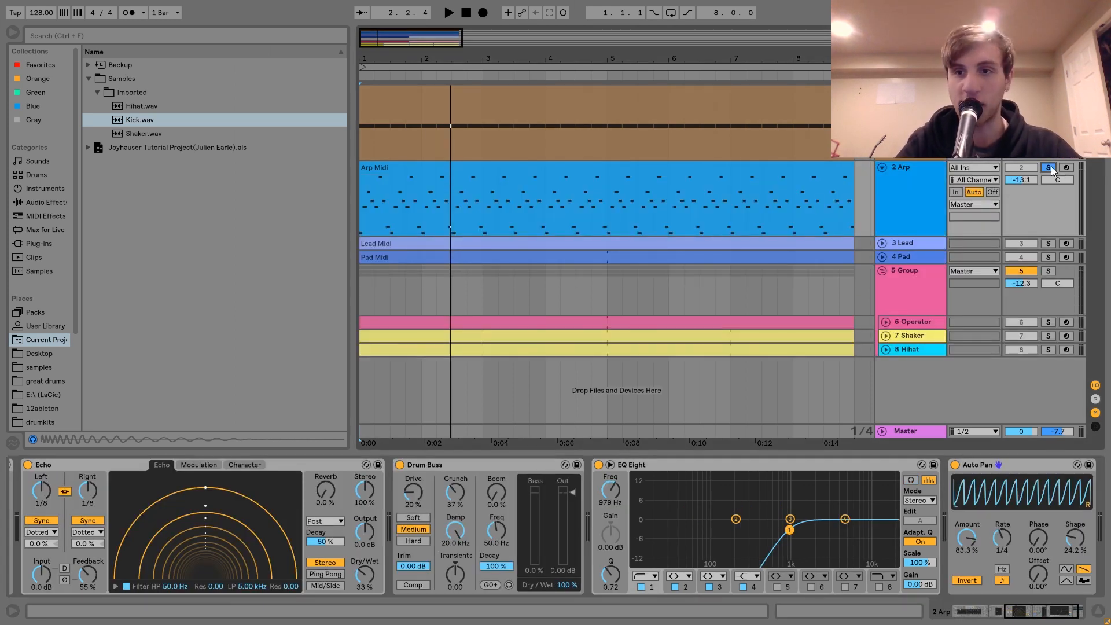
key(space)
click(794, 177)
key(ctrl+l)
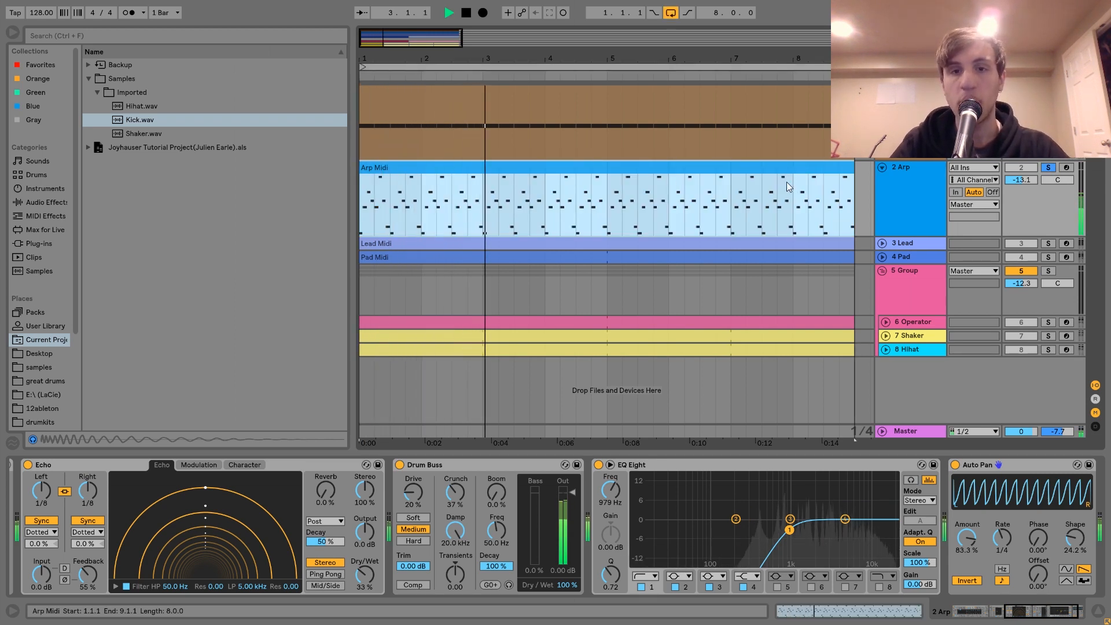
key(space)
Open the Arp Midi clip's notes at a close view of the first two bars and play the pattern's beginning.
double_click(726, 176)
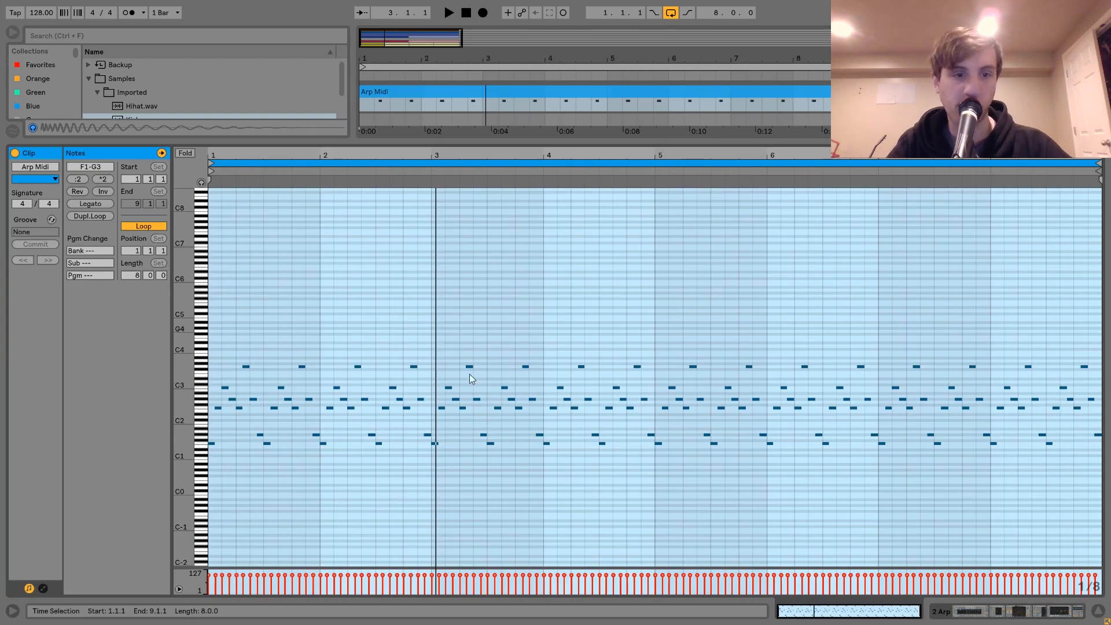
drag(228, 152, 264, 217)
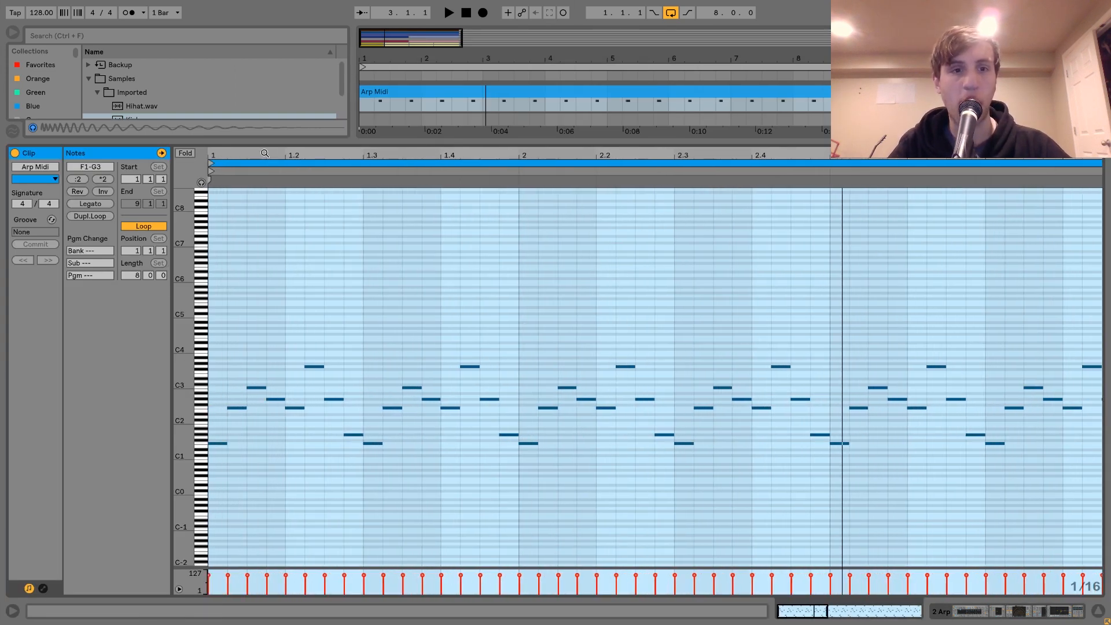
click(221, 399)
key(space)
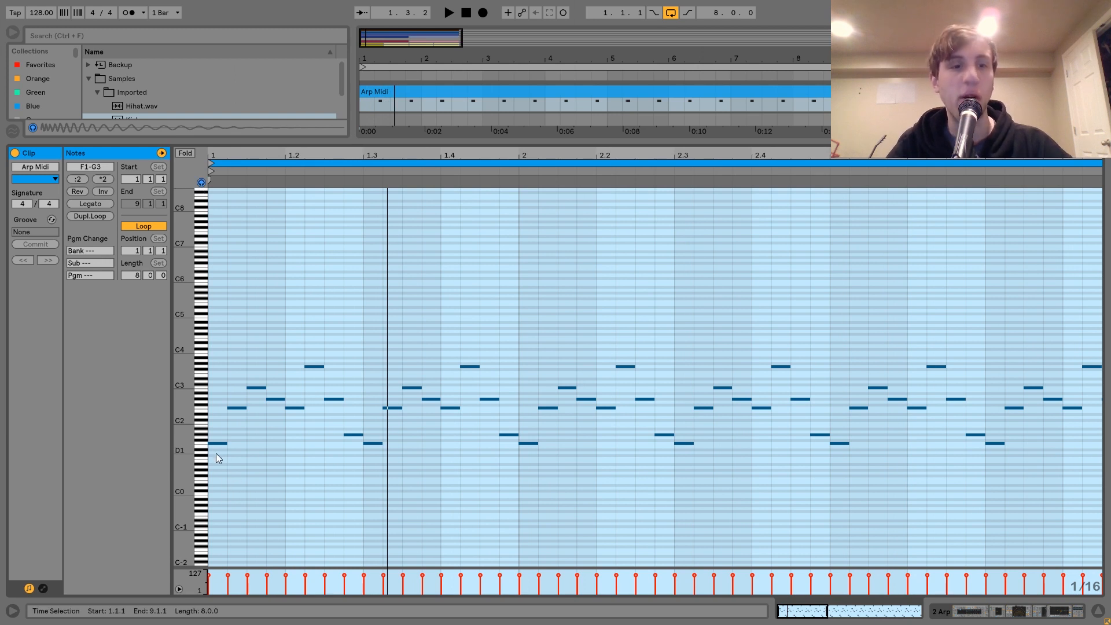
Examine the Arp Midi clip's opening pattern note by note, from the low F1 up to the G3 and down to the G#2.
drag(216, 450, 234, 391)
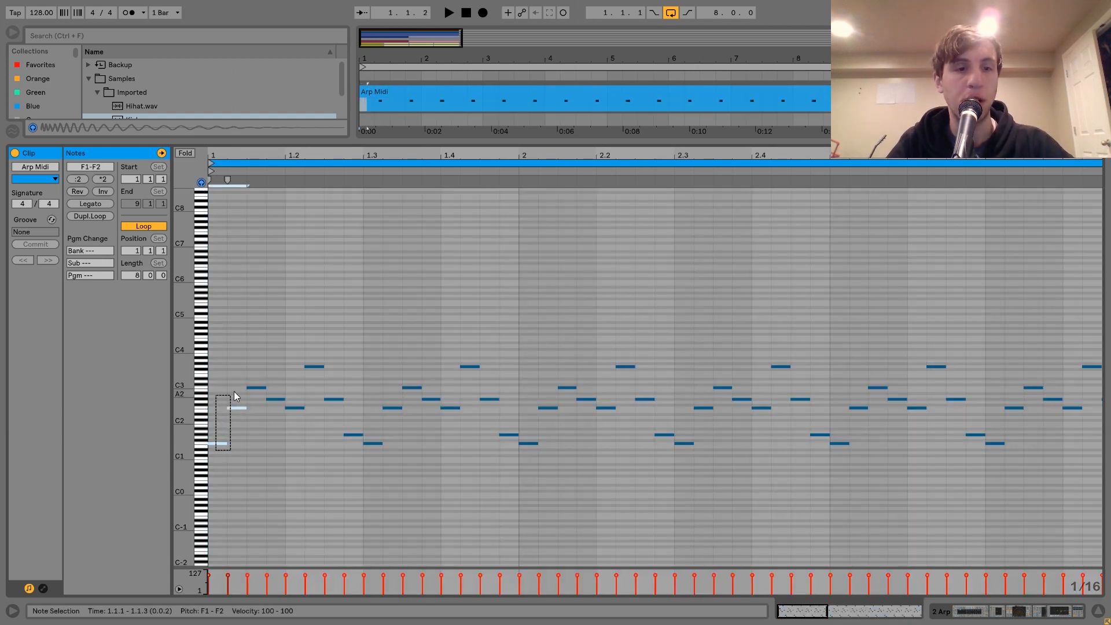
drag(299, 349, 349, 337)
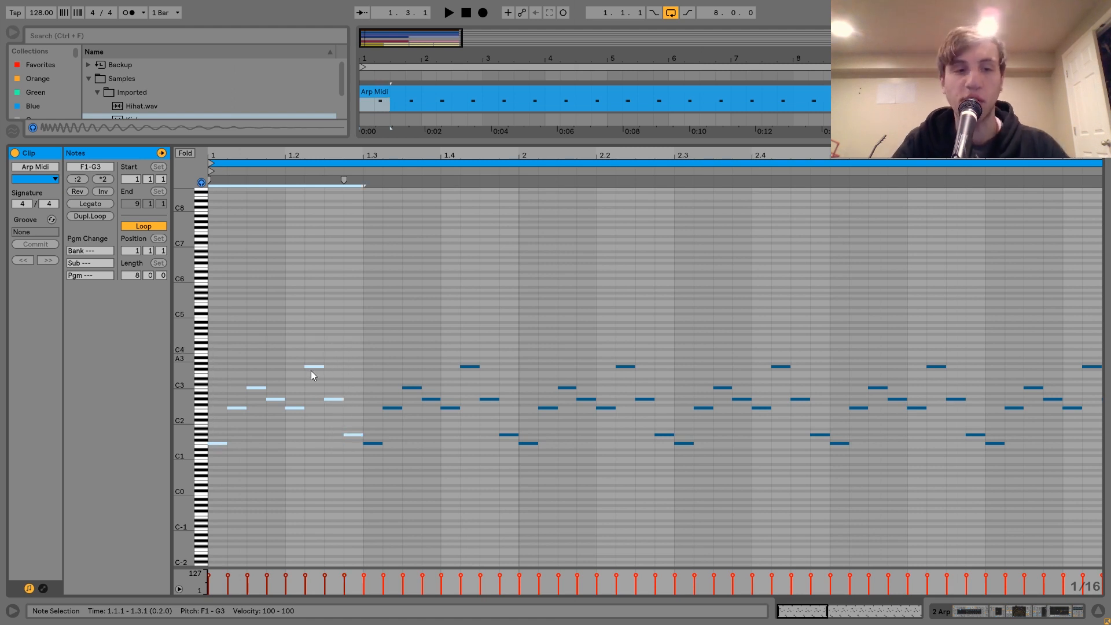
click(211, 429)
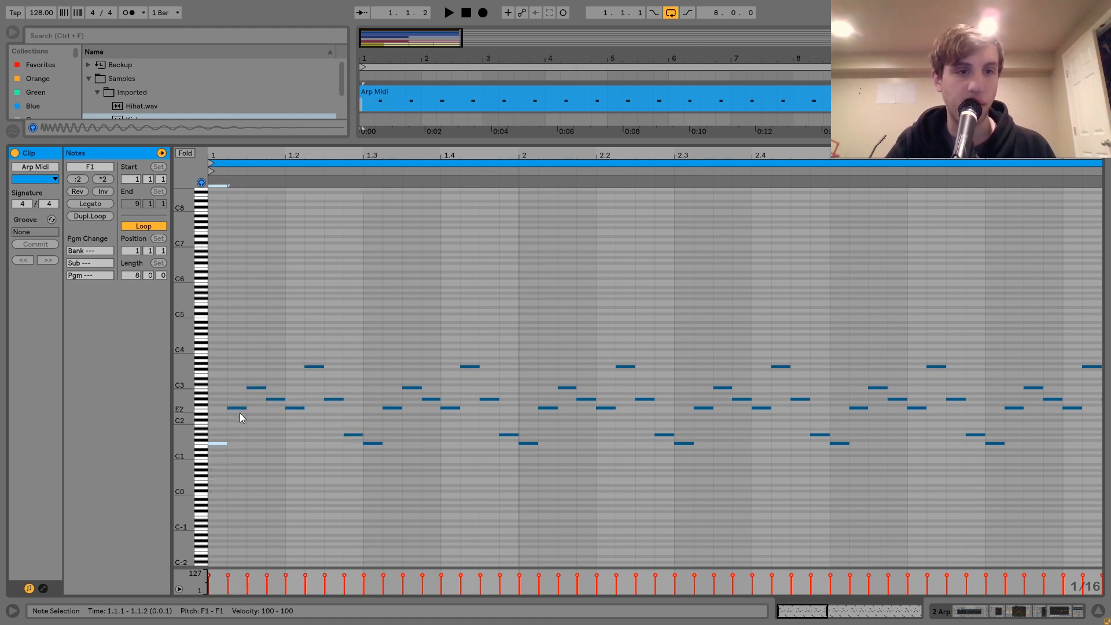
drag(235, 428, 280, 361)
click(297, 384)
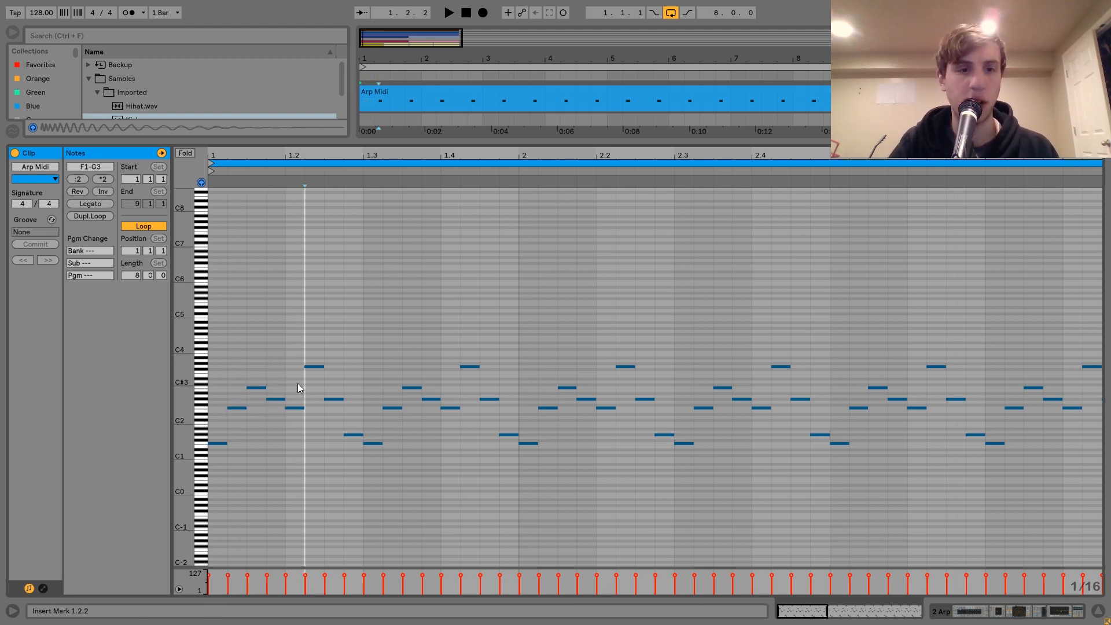
click(296, 408)
click(314, 366)
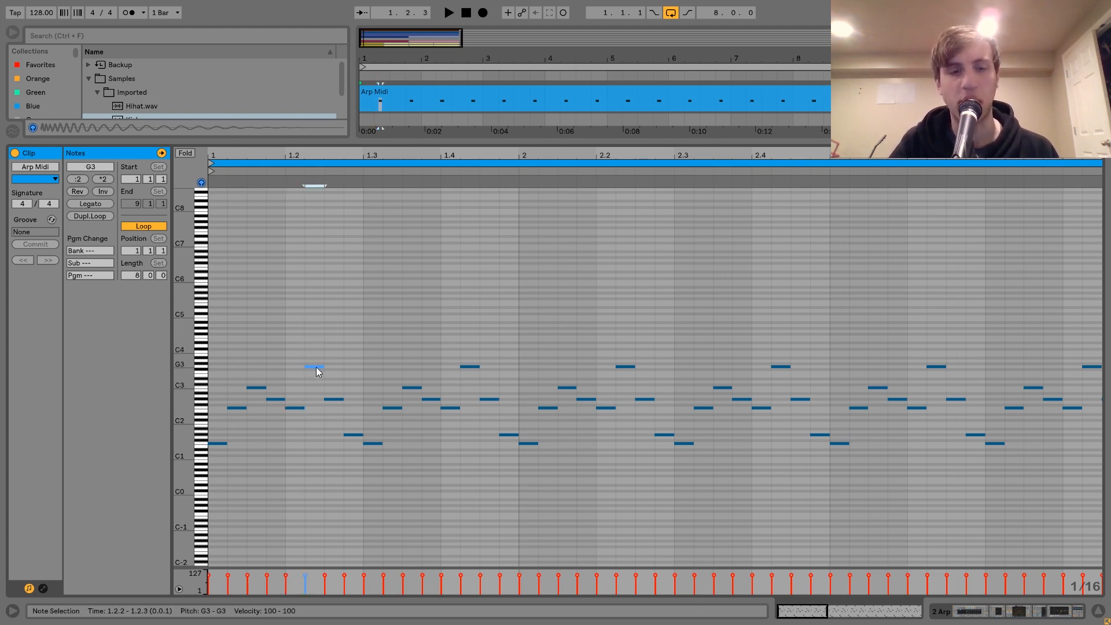
click(332, 383)
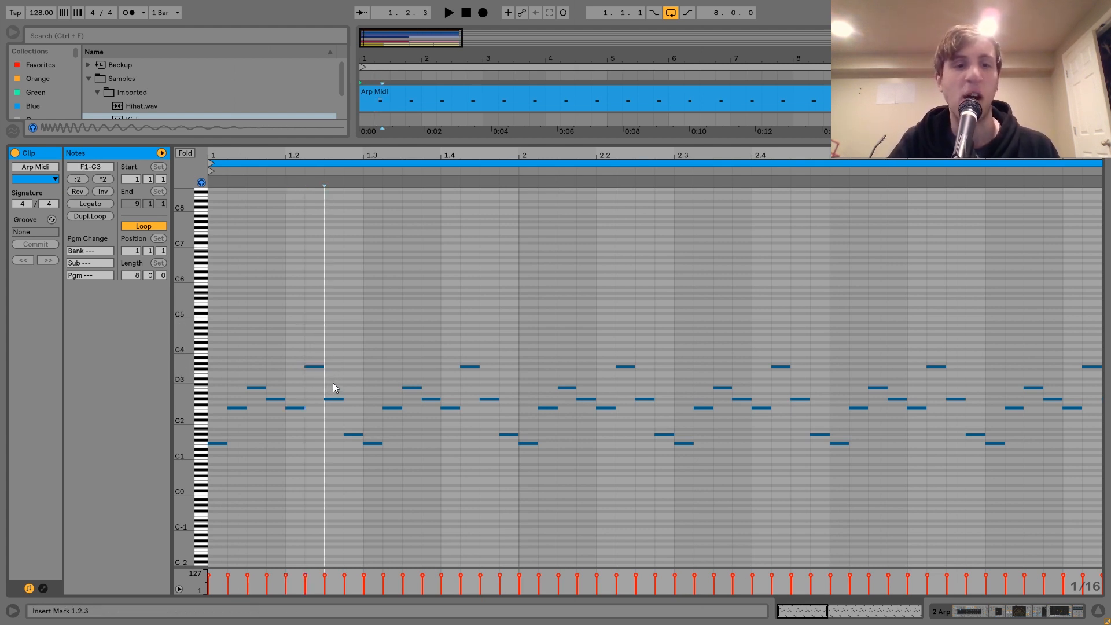
click(334, 398)
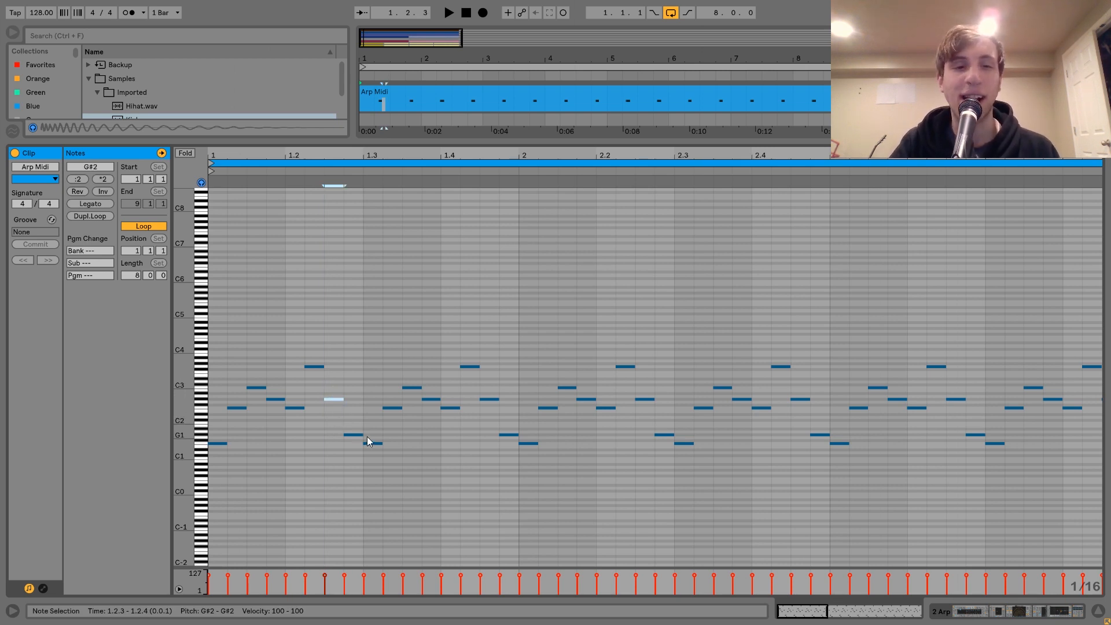
Show the Arp track's device chain from its Analog synth and play the soloed arp.
click(977, 612)
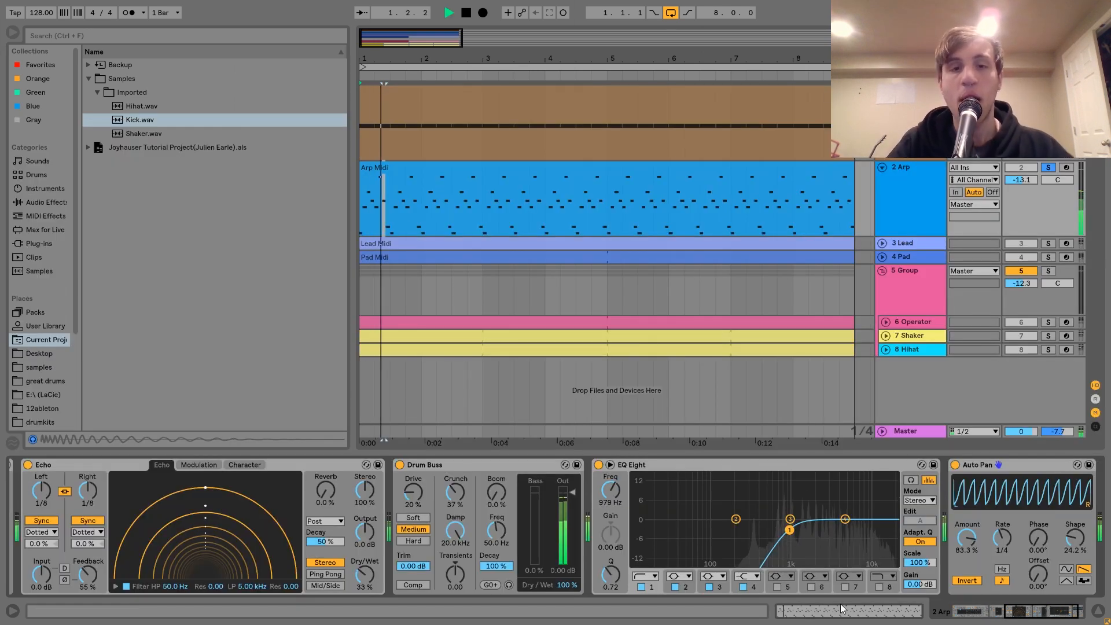
scroll(689, 554, up, 5)
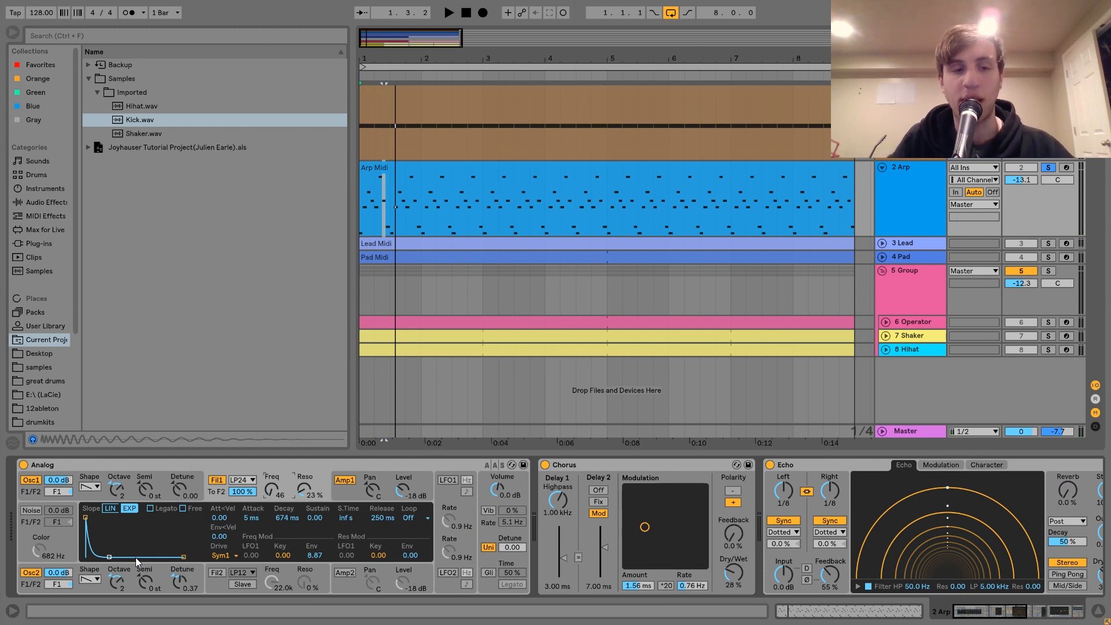
key(space)
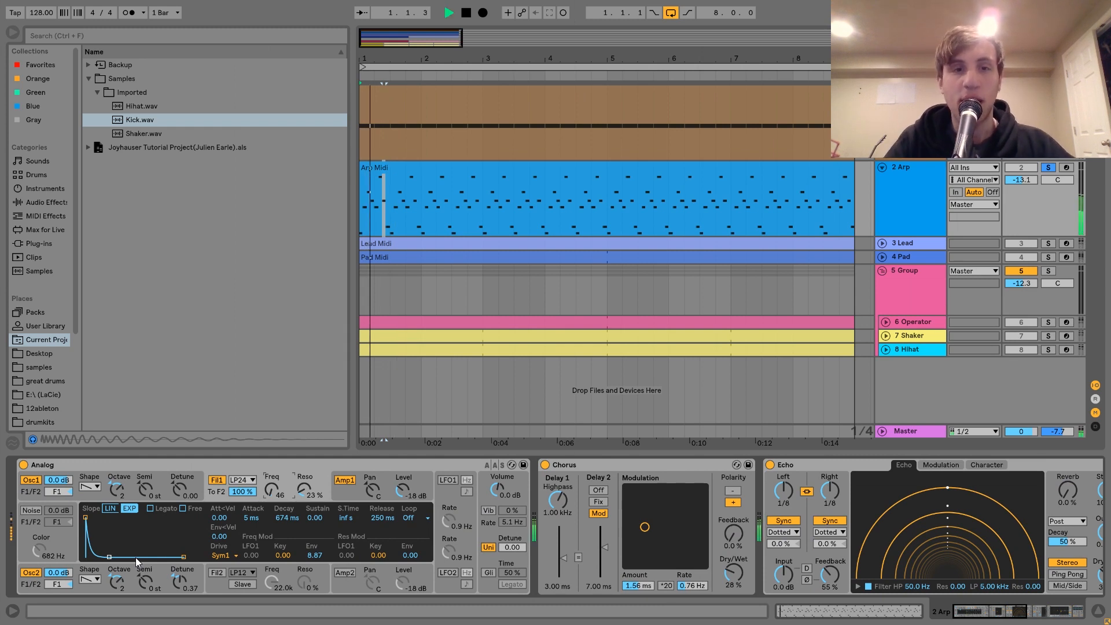
Unsolo the Arp track, compare the full mix with the arp muted and unmuted, and solo it again.
click(1050, 168)
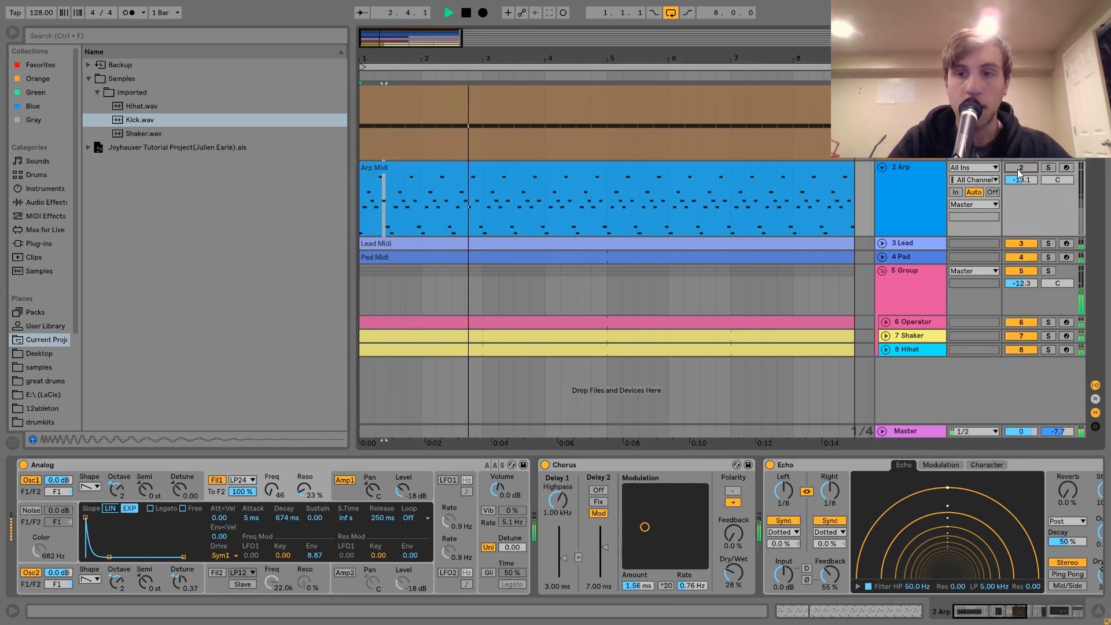
key(space)
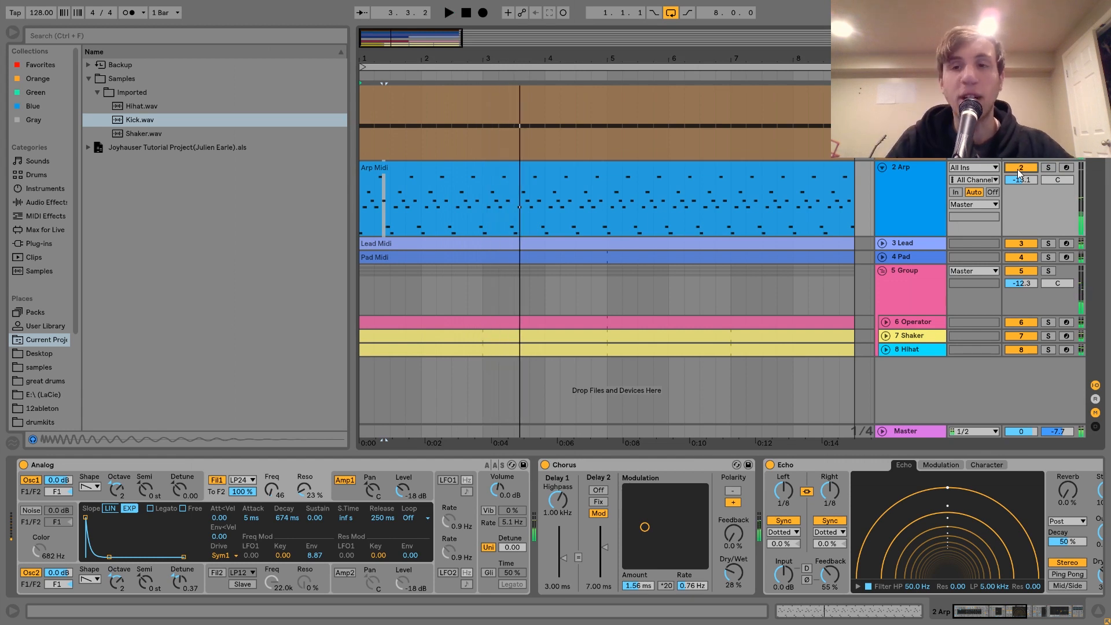
click(1020, 169)
key(space)
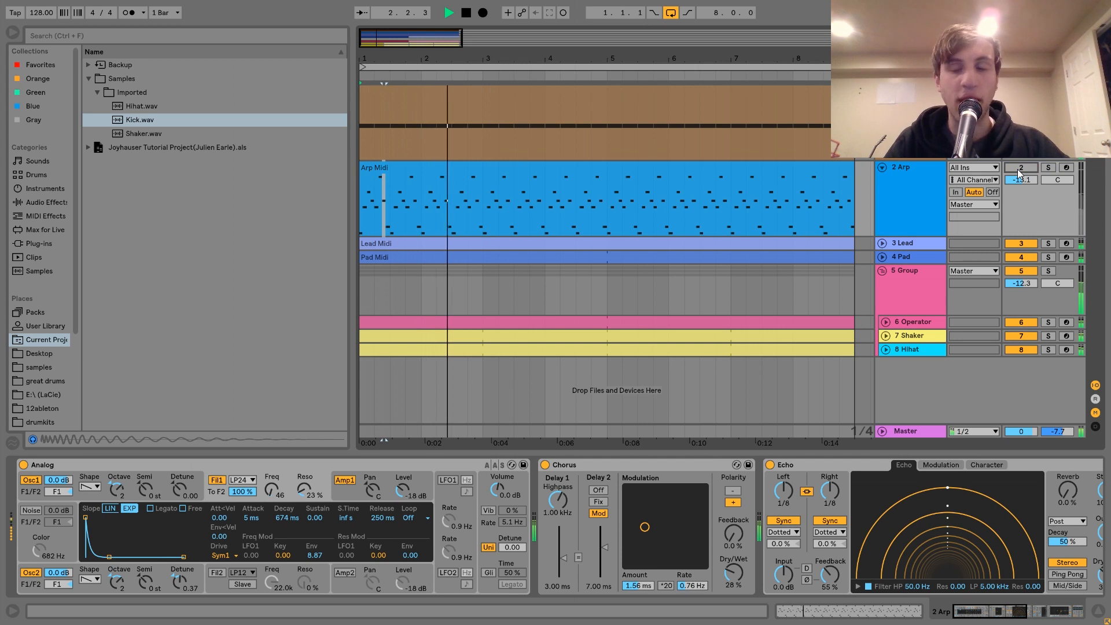
key(space)
click(1020, 169)
key(space)
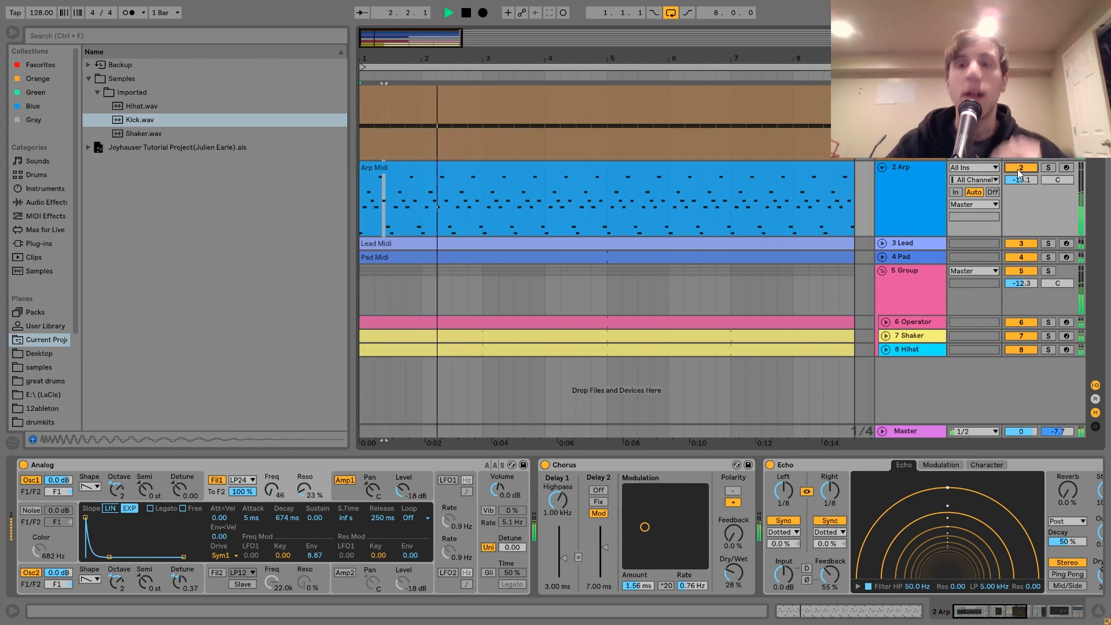
key(space)
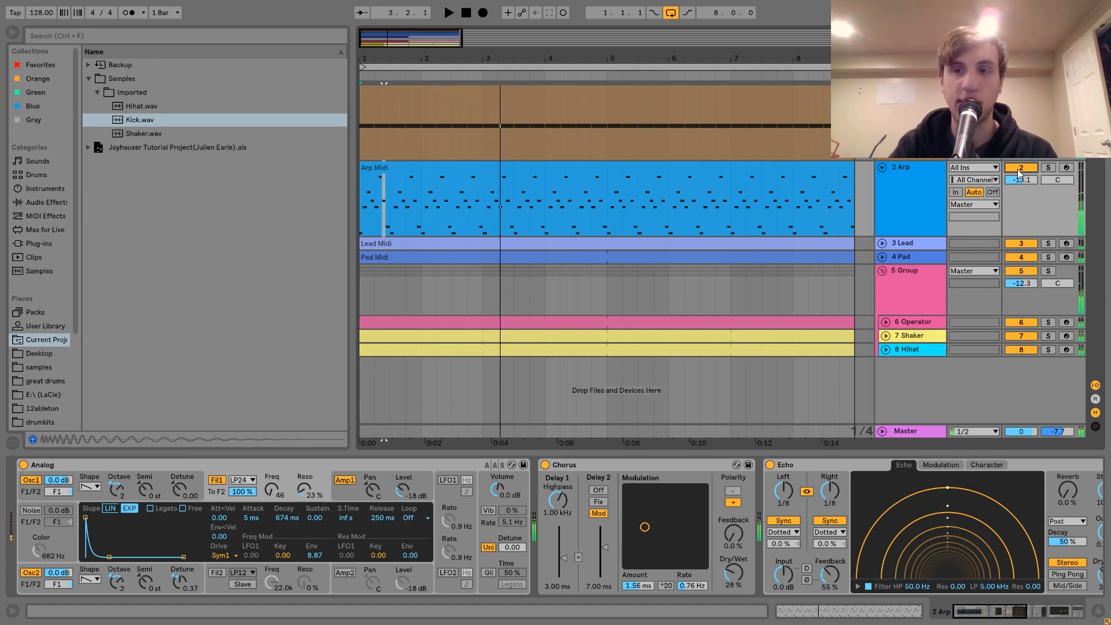
click(1020, 169)
click(1048, 168)
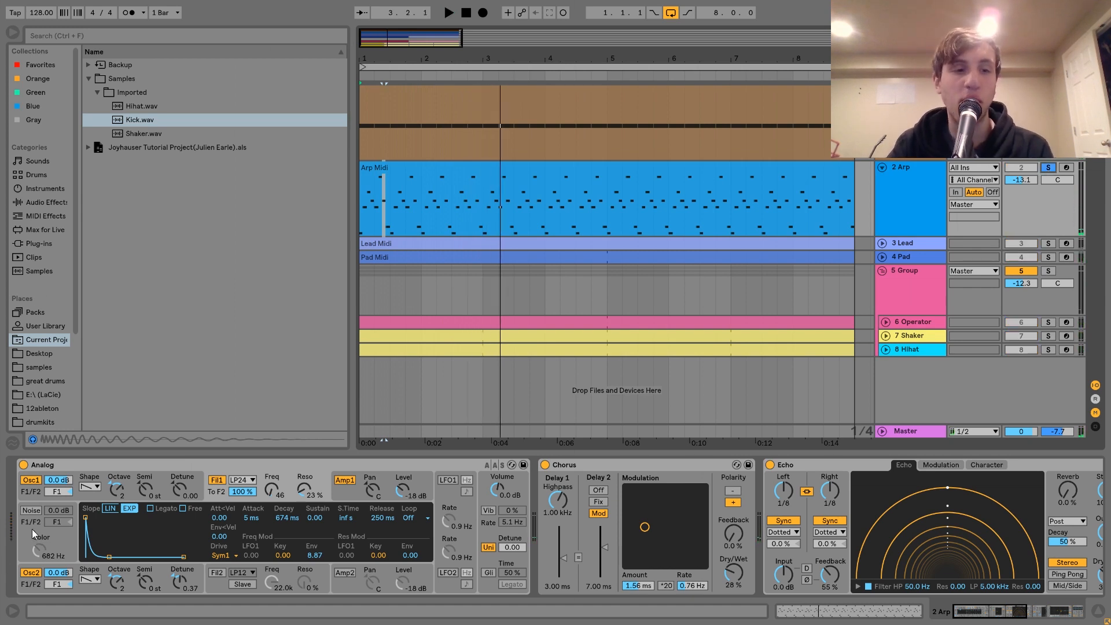
Inspect Analog's oscillators and set Osc1's F1/F2 filter balance to 50/50.
click(81, 574)
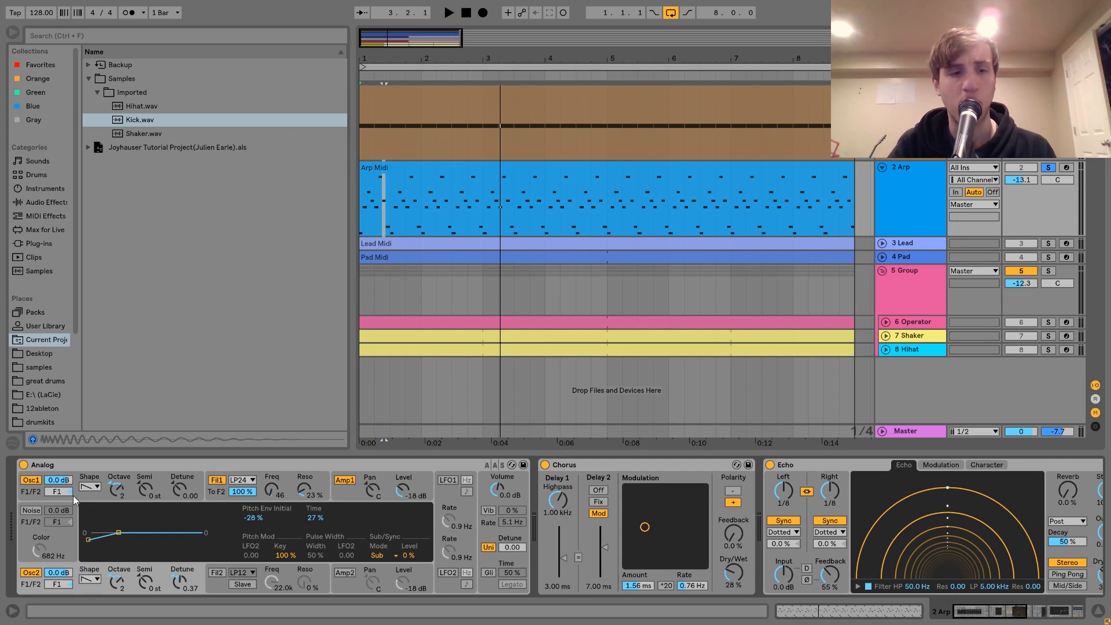
click(71, 493)
click(82, 572)
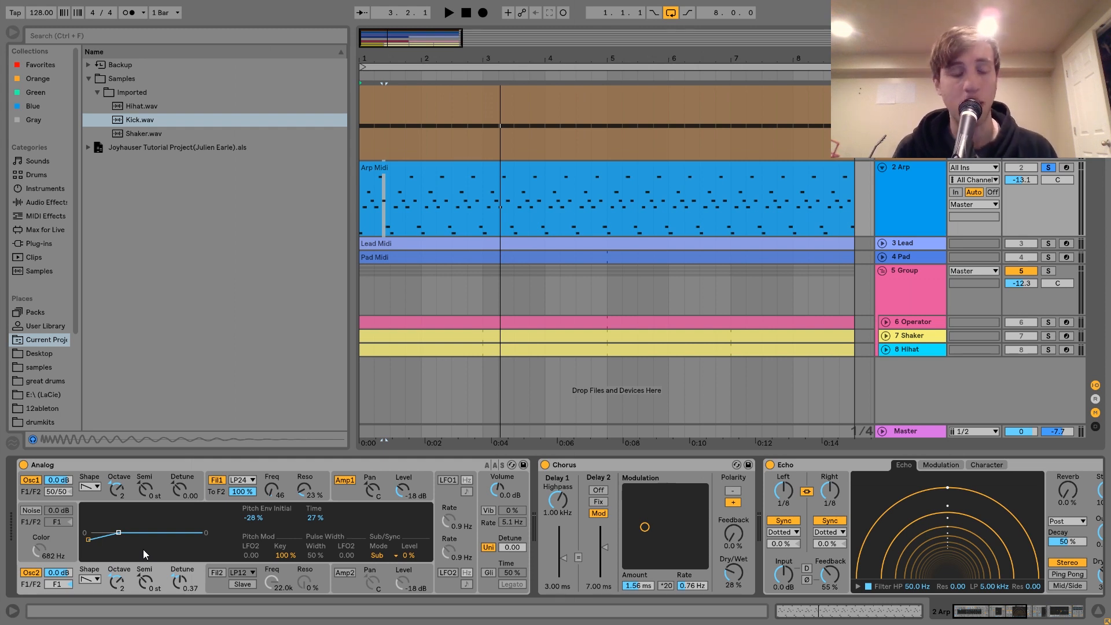
Inspect Analog's Fil1 envelope settings and play the soloed arp.
click(226, 497)
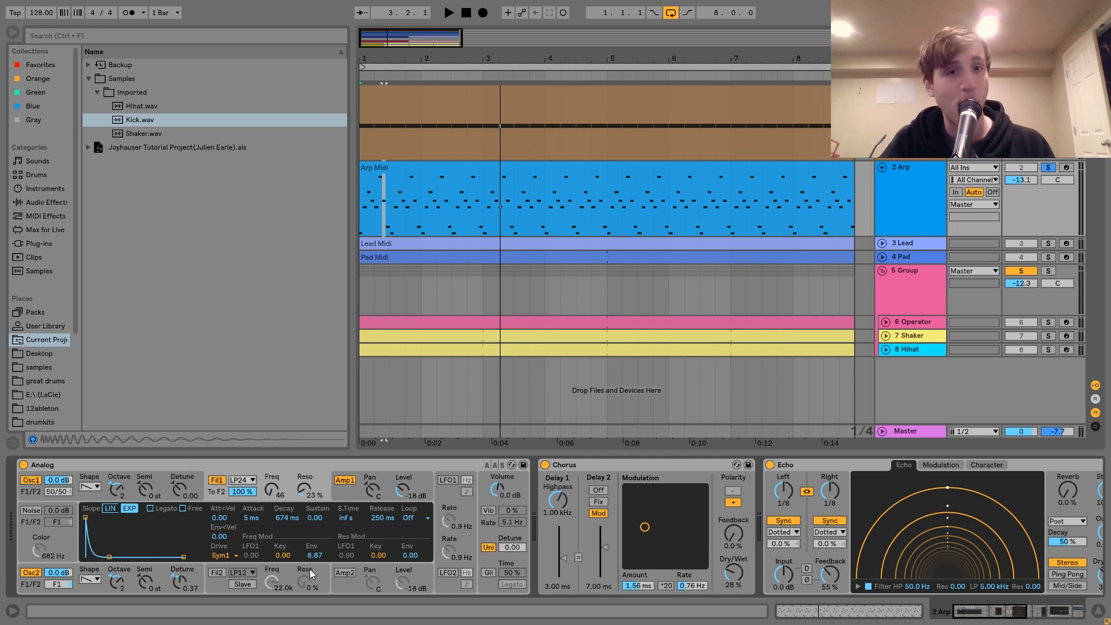
key(space)
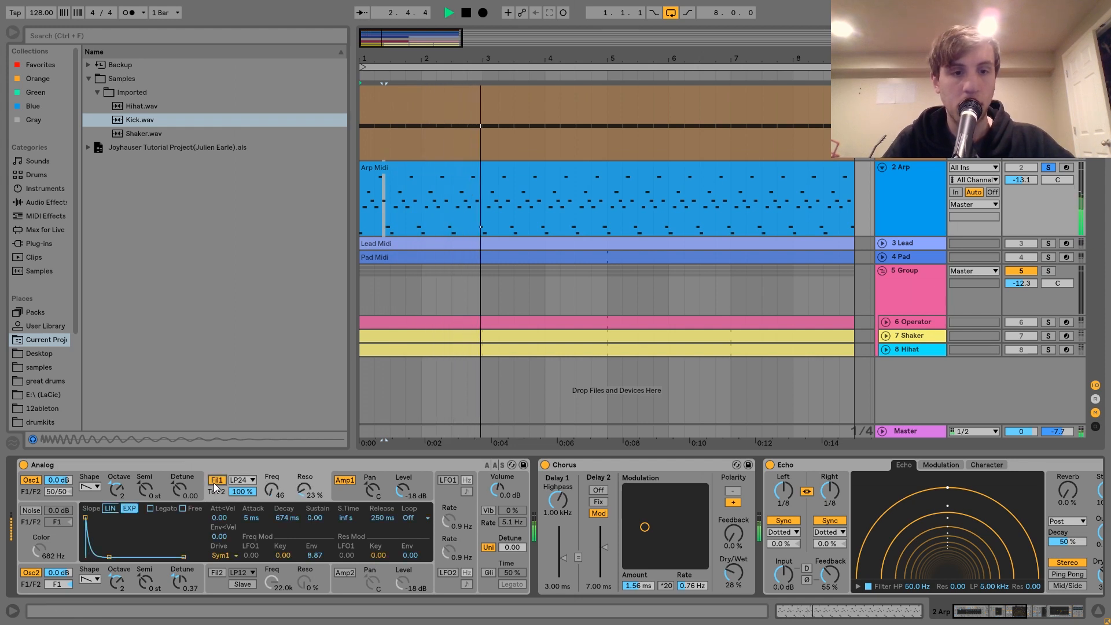
key(space)
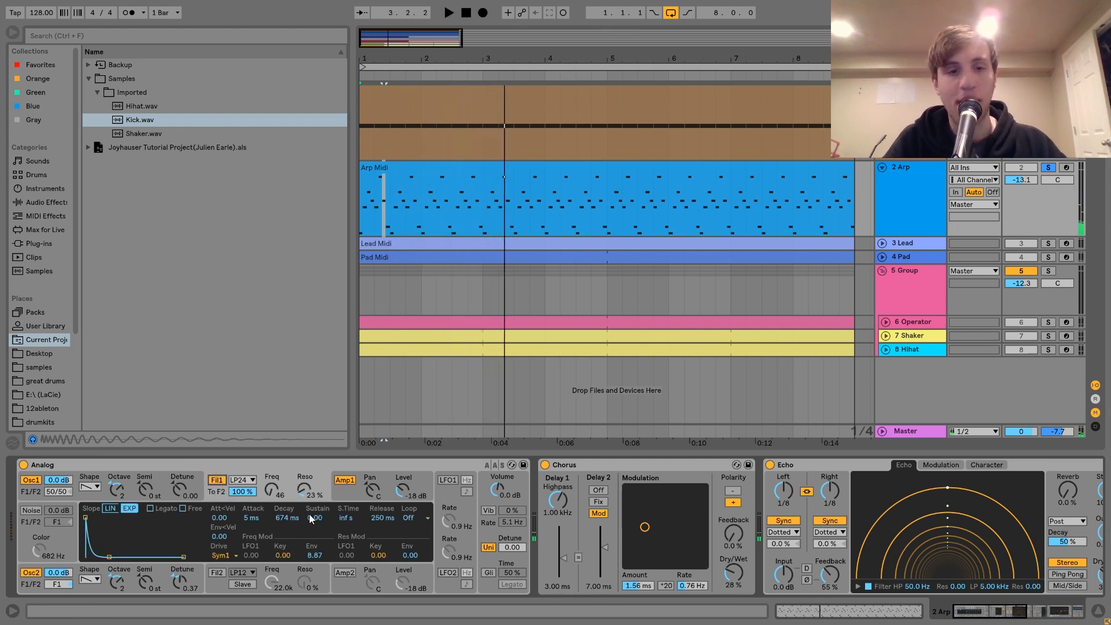
Inspect Analog's Amp1 envelope and its unison settings.
click(343, 492)
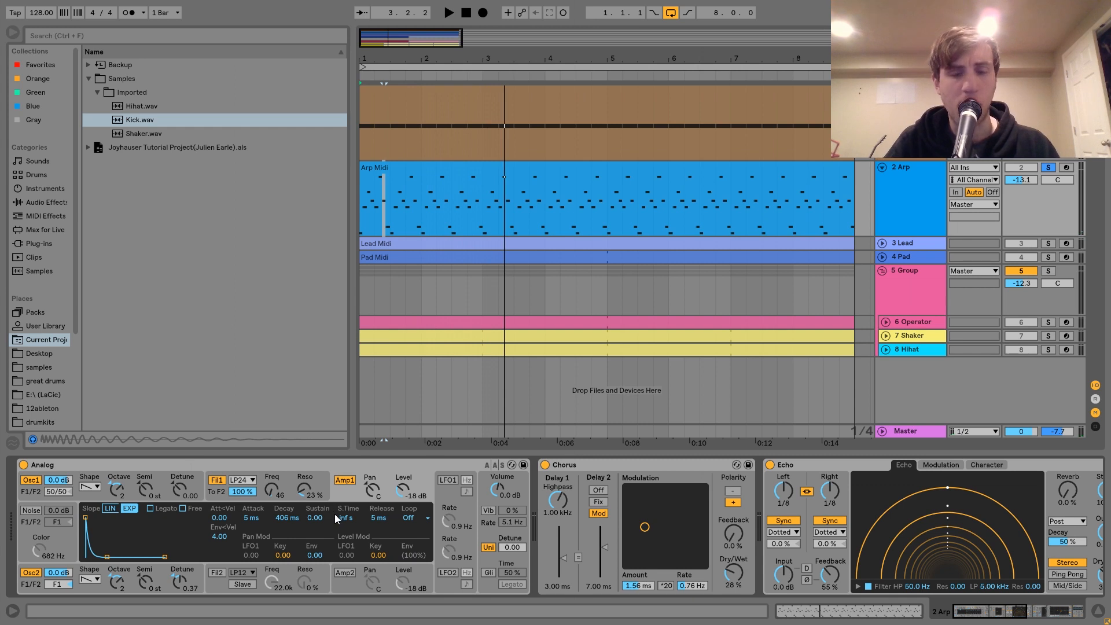
click(489, 533)
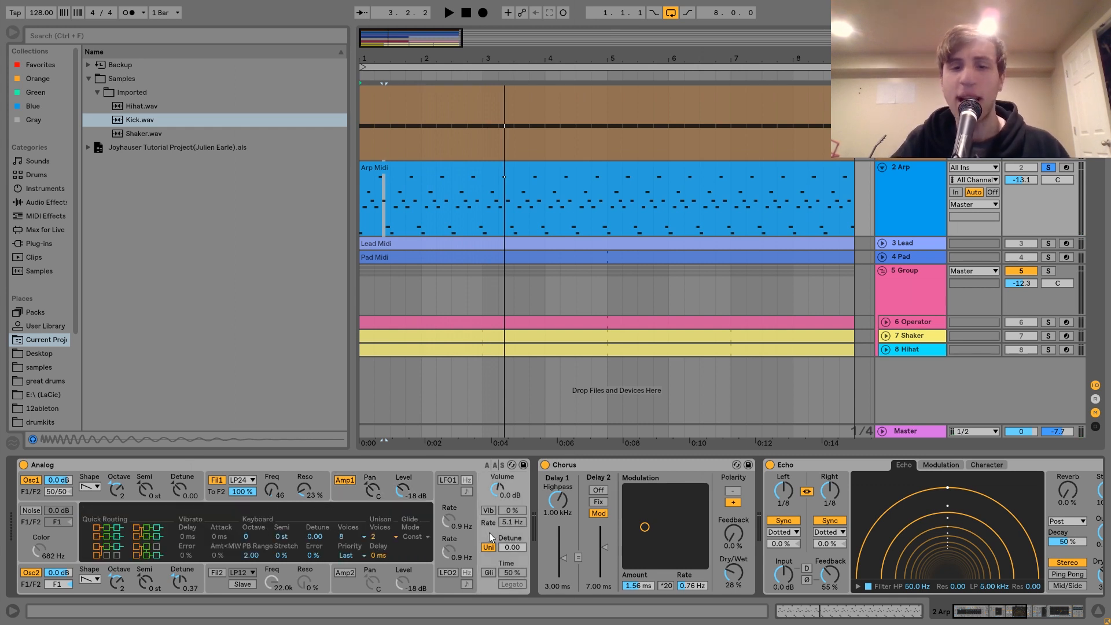
key(space)
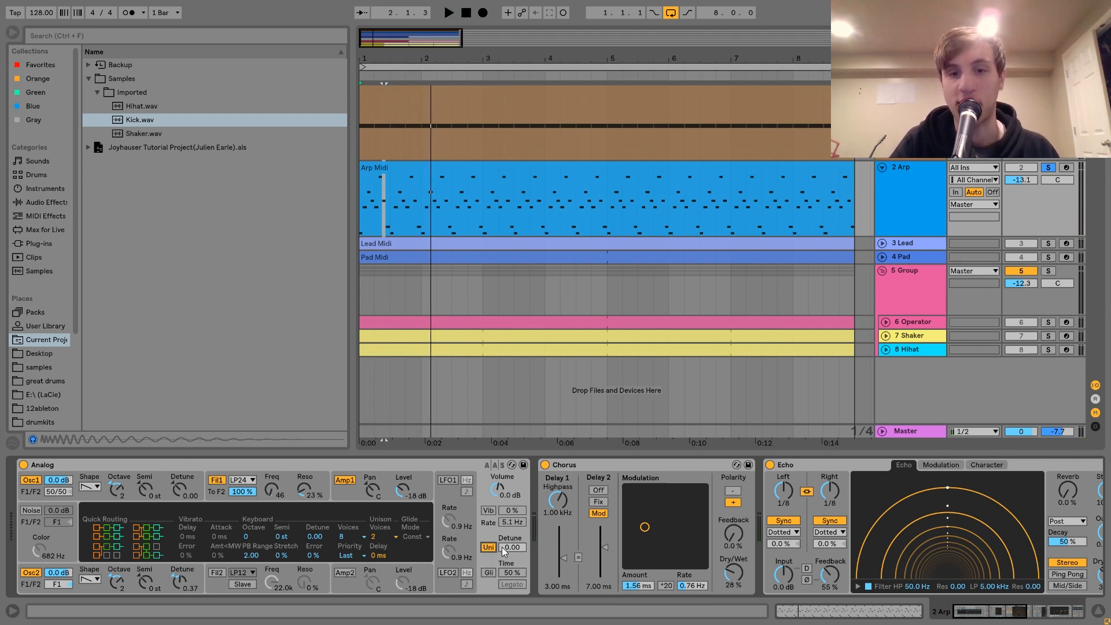
Audition the arp at the Chorus and review the Echo's settings.
scroll(501, 547, right, 3)
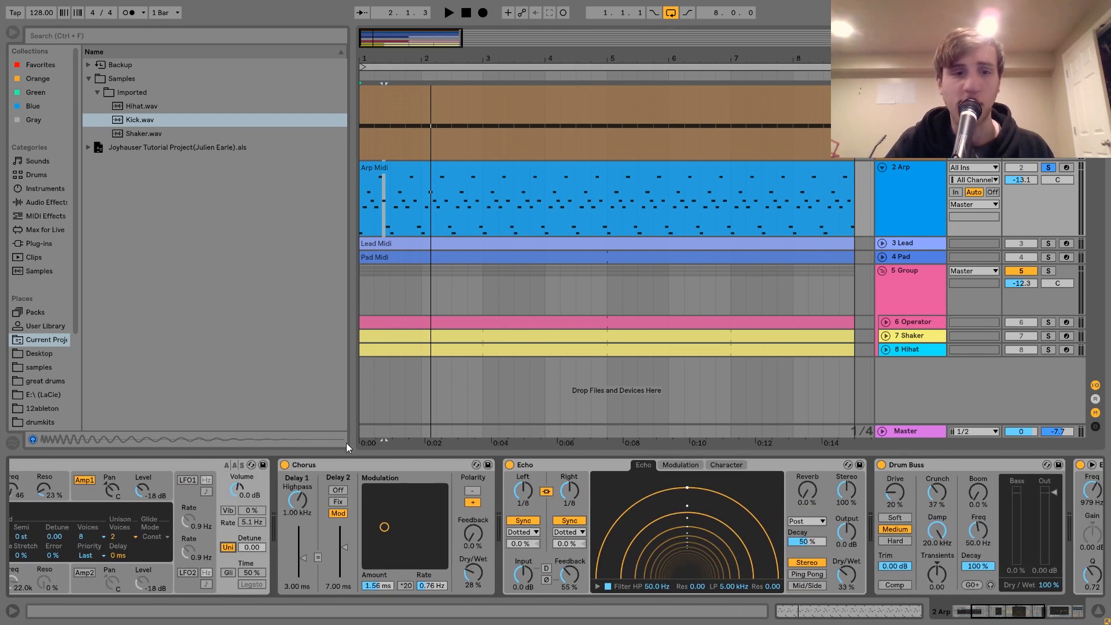
key(space)
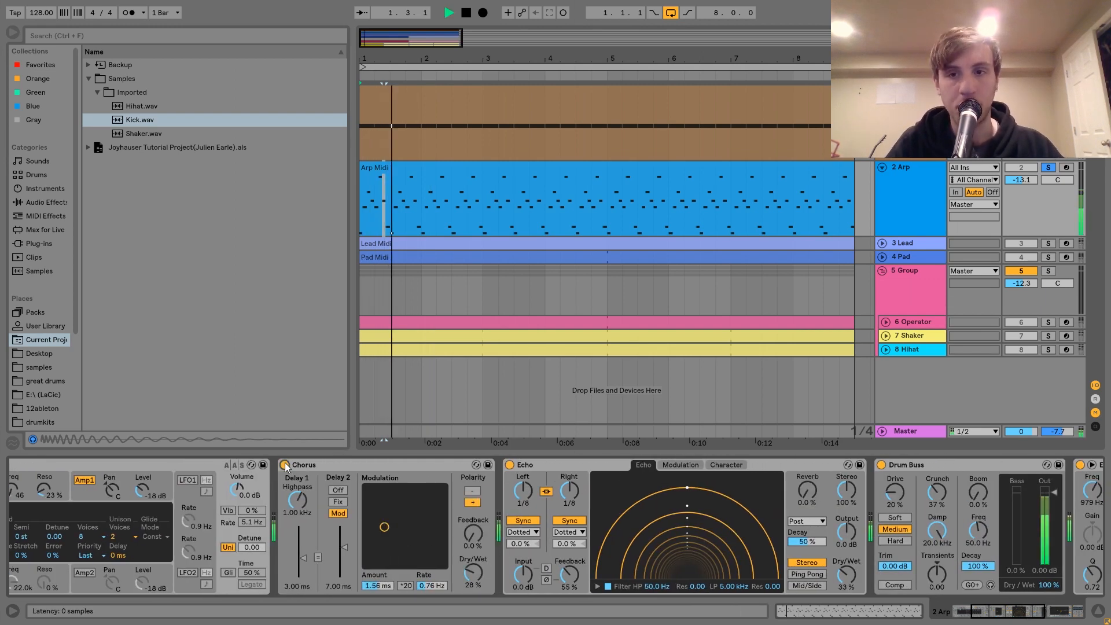
scroll(285, 466, right, 2)
key(space)
scroll(285, 463, up, 2)
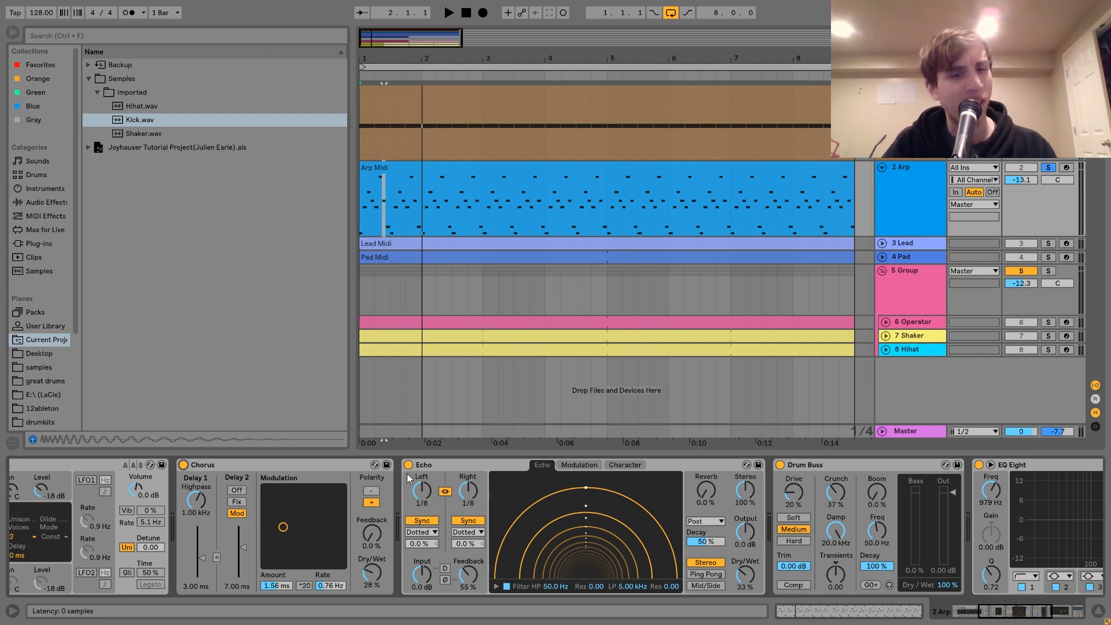
scroll(501, 504, down, 3)
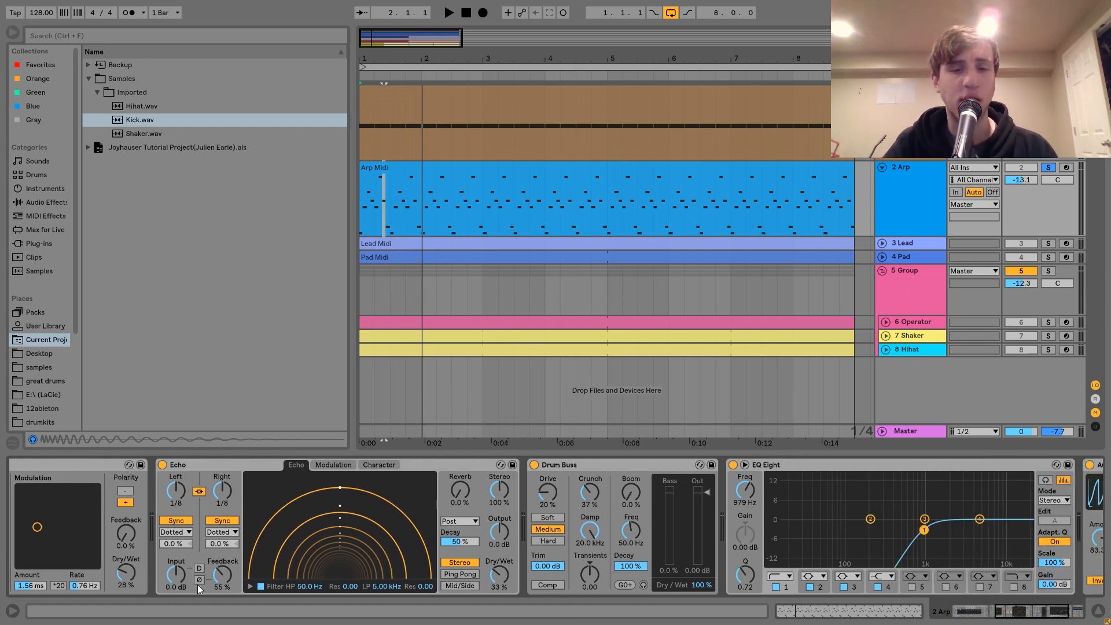
scroll(361, 551, down, 1)
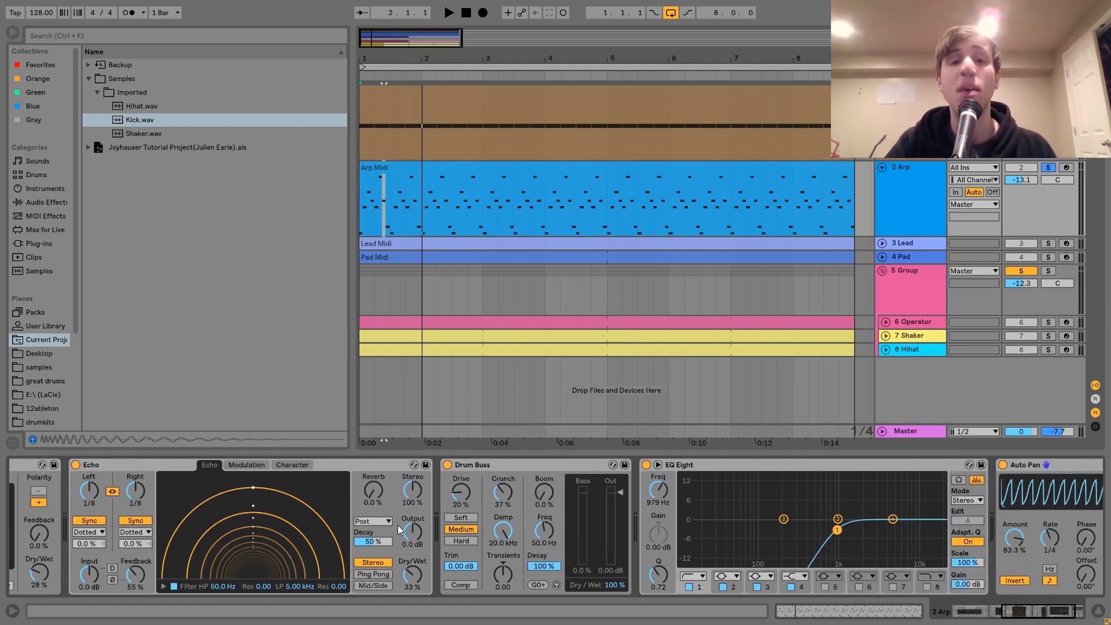
Play the arp with Drum Buss bypassed and re-enabled, and audition it at the EQ Eight.
key(space)
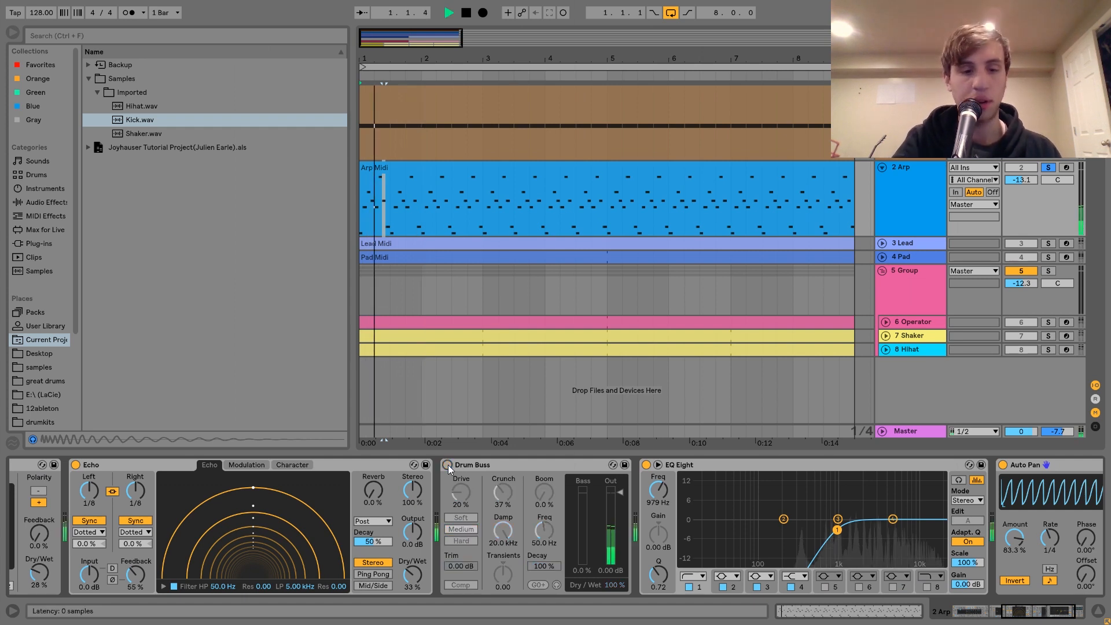
key(space)
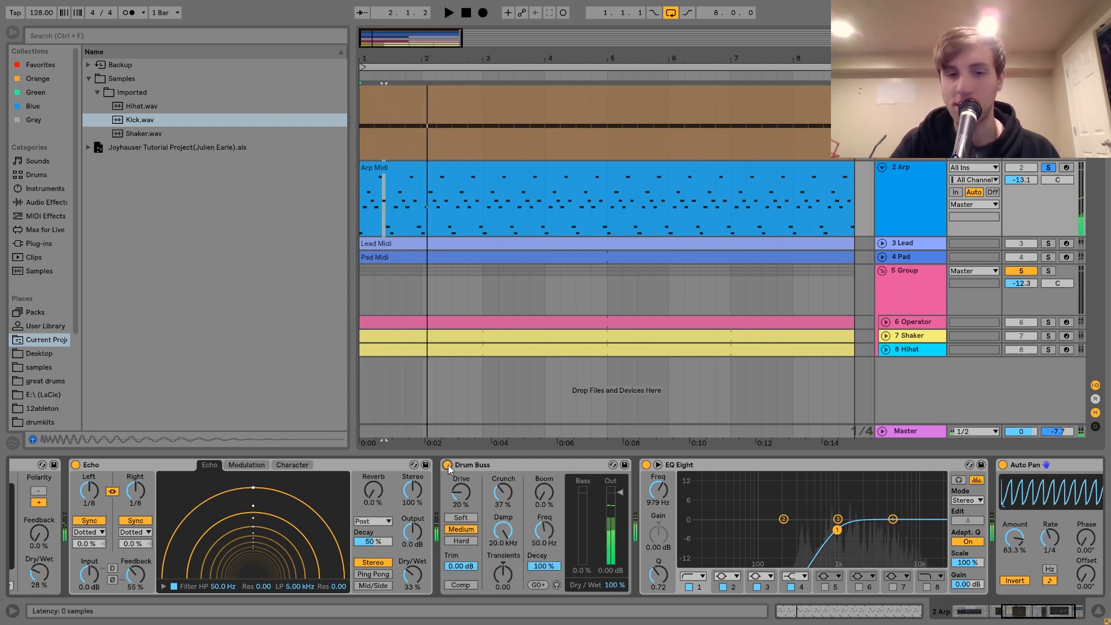
scroll(448, 464, down, 1)
scroll(448, 464, down, 2)
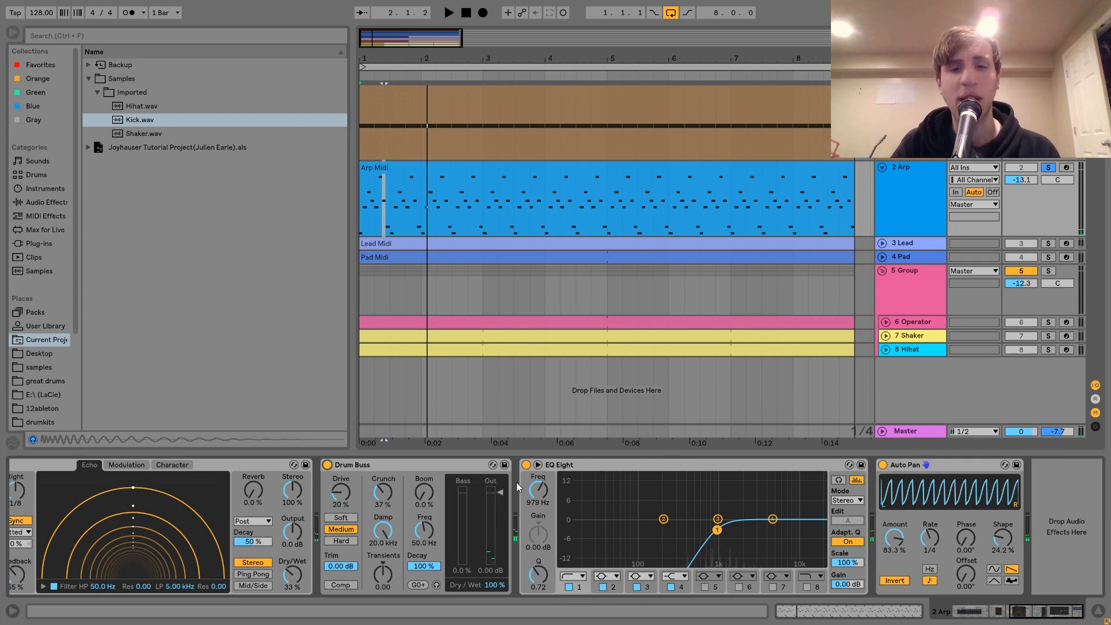
key(space)
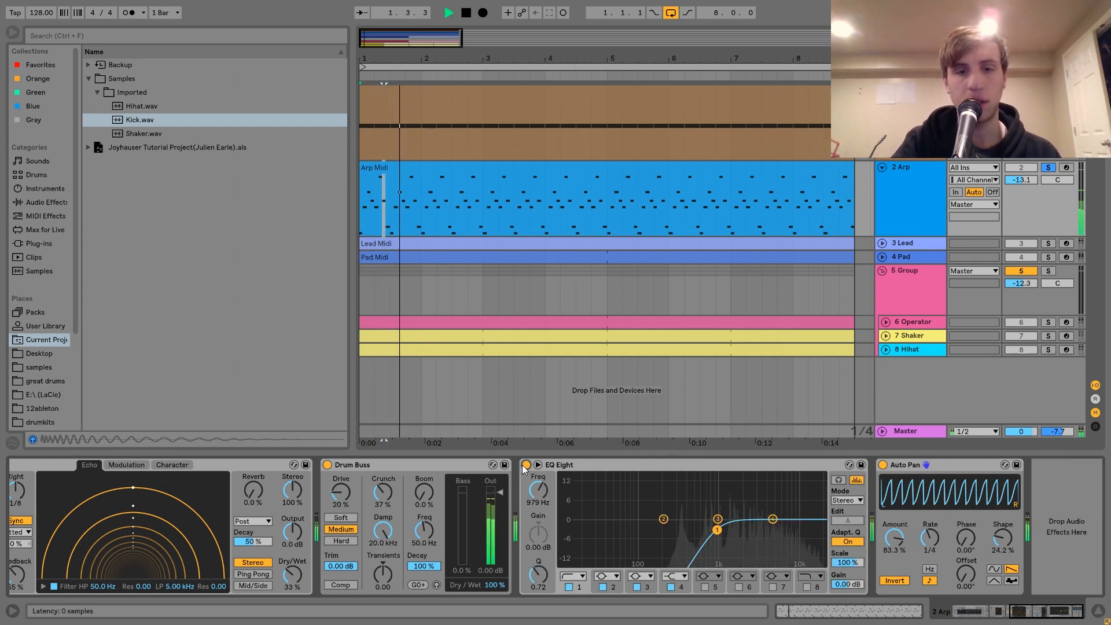
key(space)
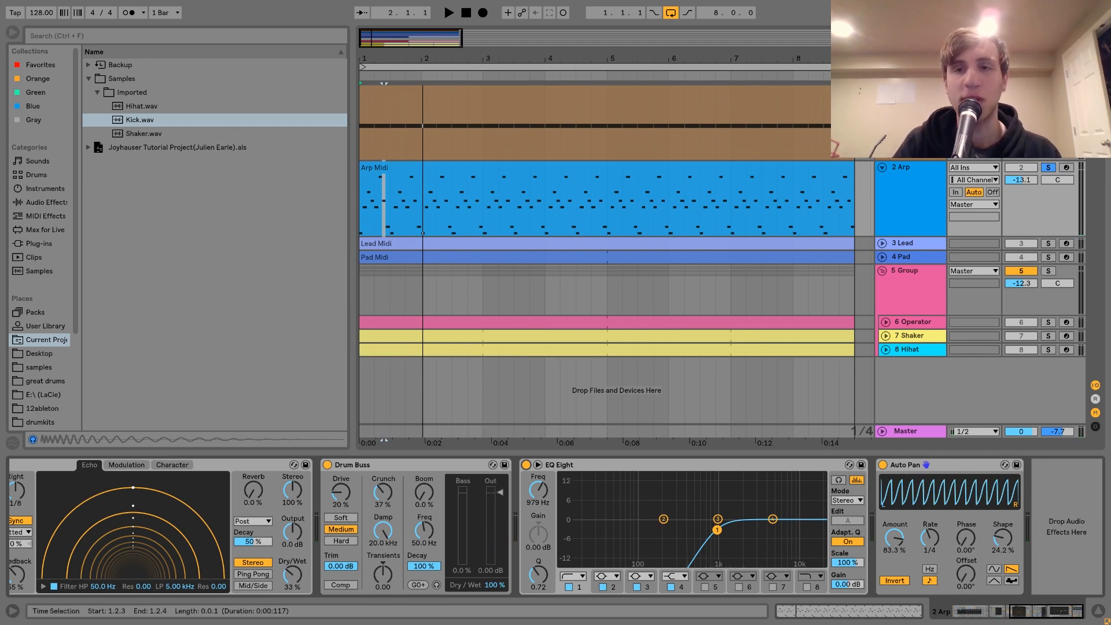
Switch to the Kick track and return to the Arp track's device chain.
click(909, 139)
click(915, 217)
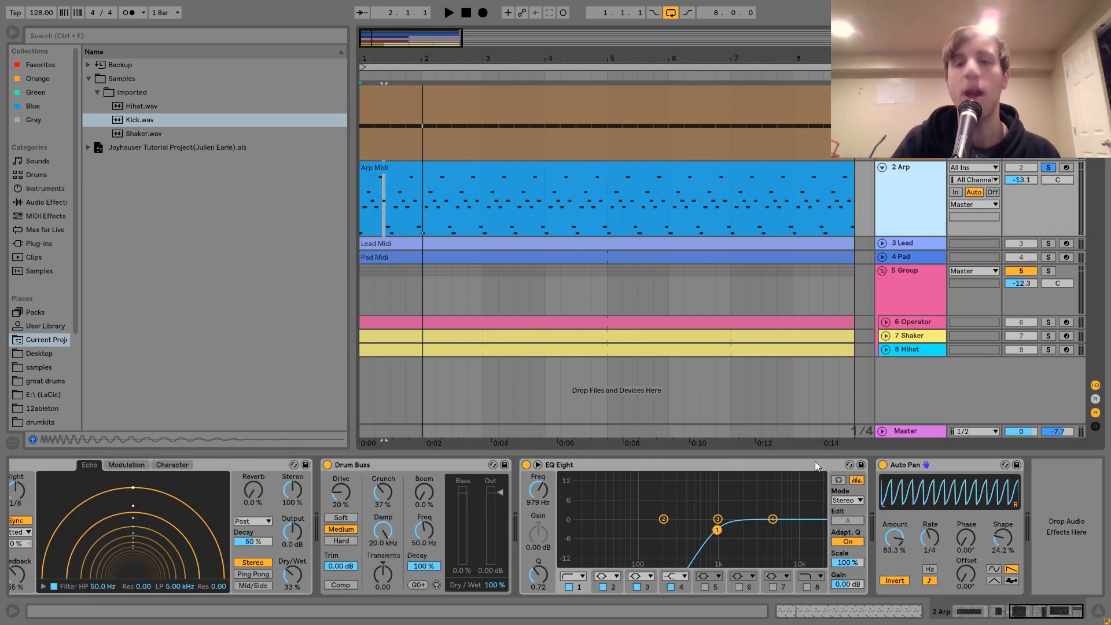
Play the Arp track and compare it with its solo turned off and back on.
key(space)
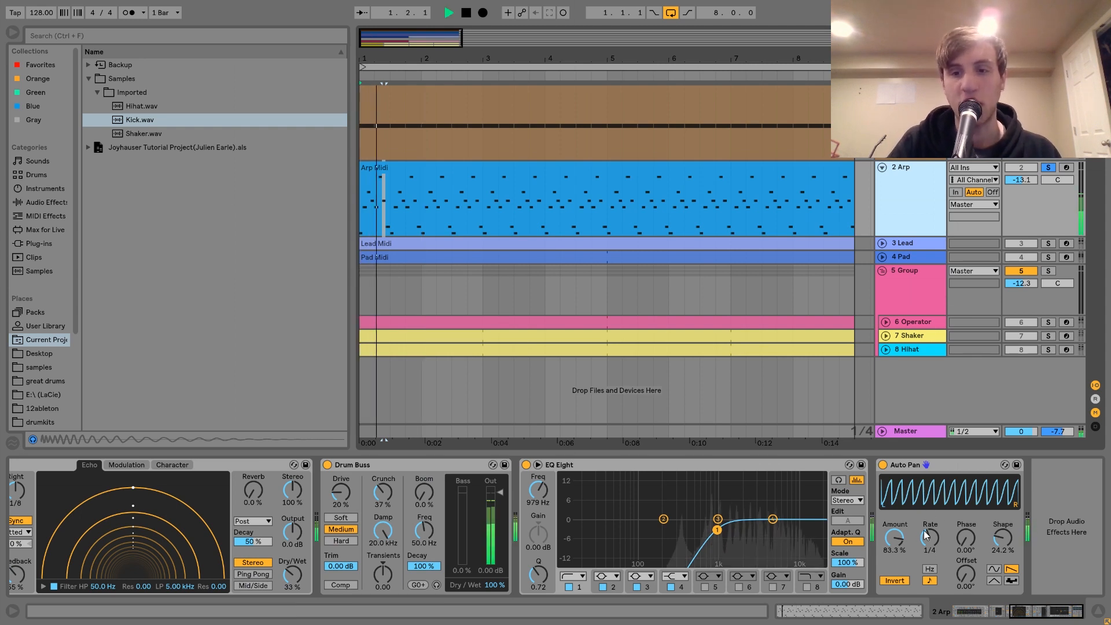
click(1048, 167)
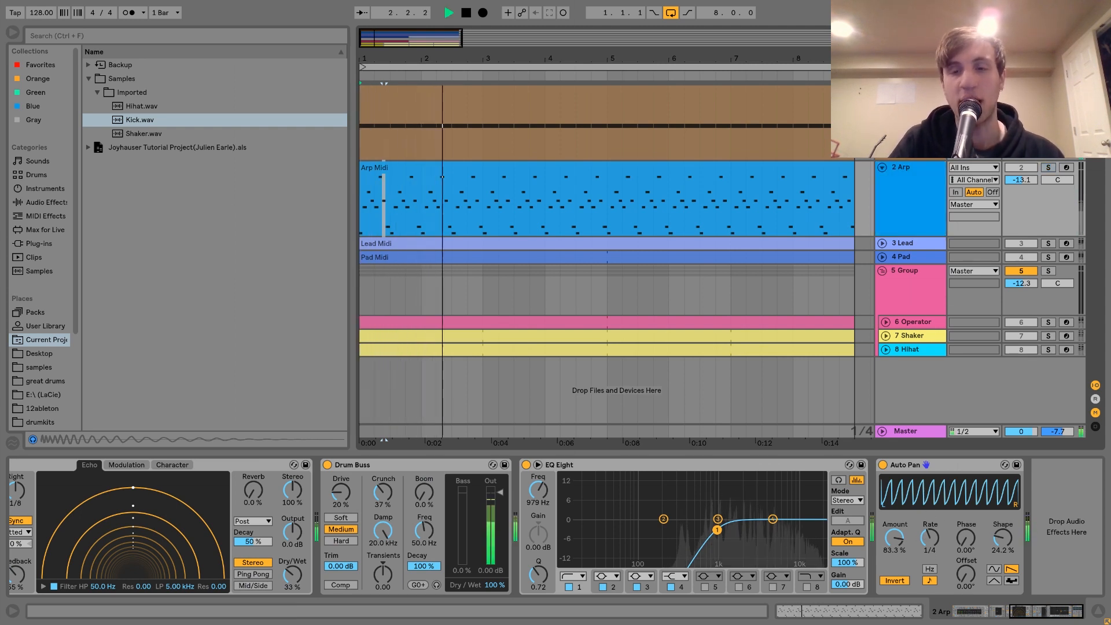
click(1048, 167)
click(898, 197)
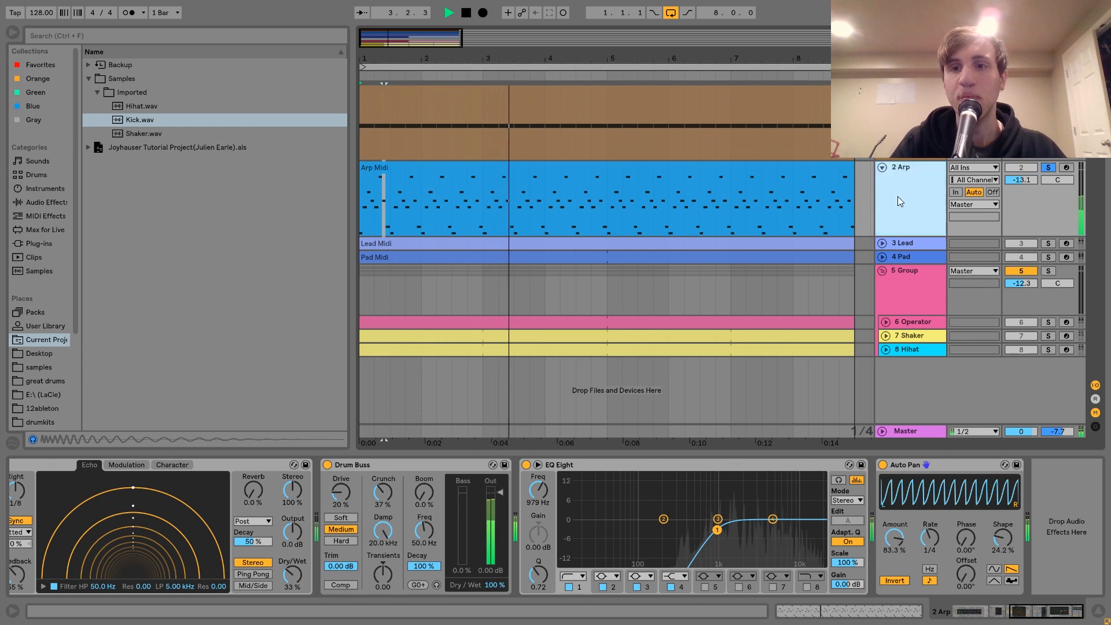
key(space)
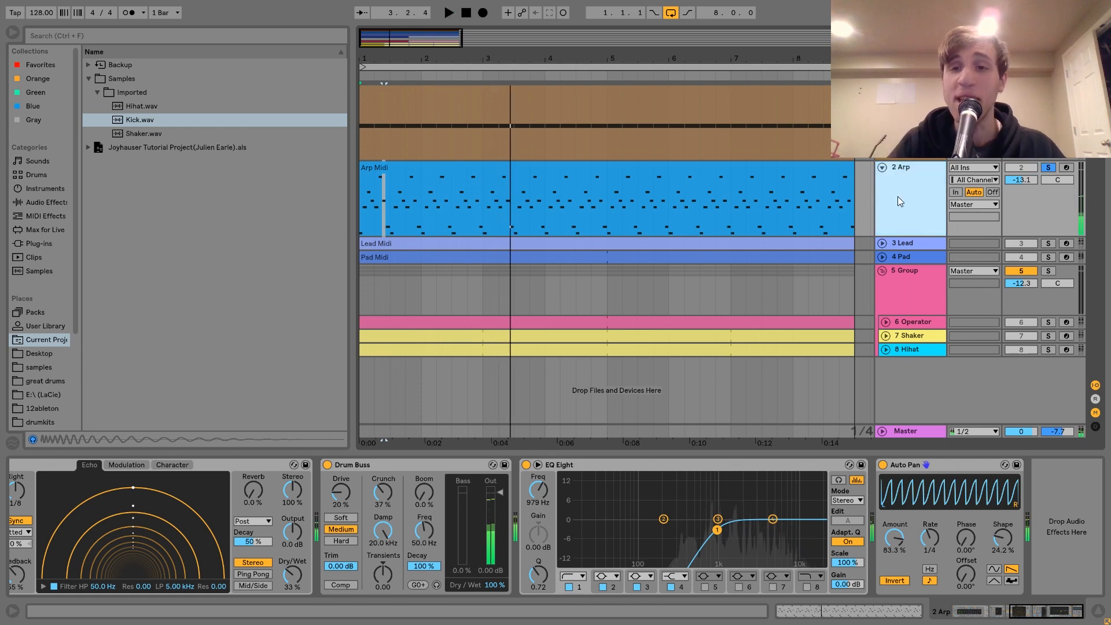
Solo the Lead track, play it, and unfold it in the arrangement.
click(1048, 244)
click(827, 243)
key(space)
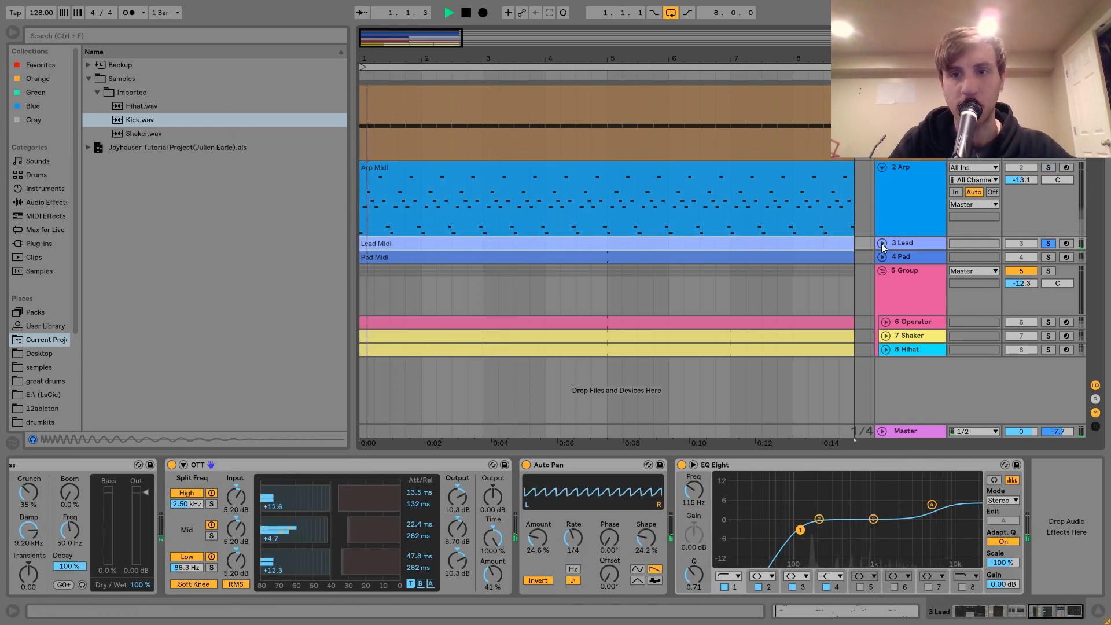
click(881, 243)
drag(1055, 612, 1001, 612)
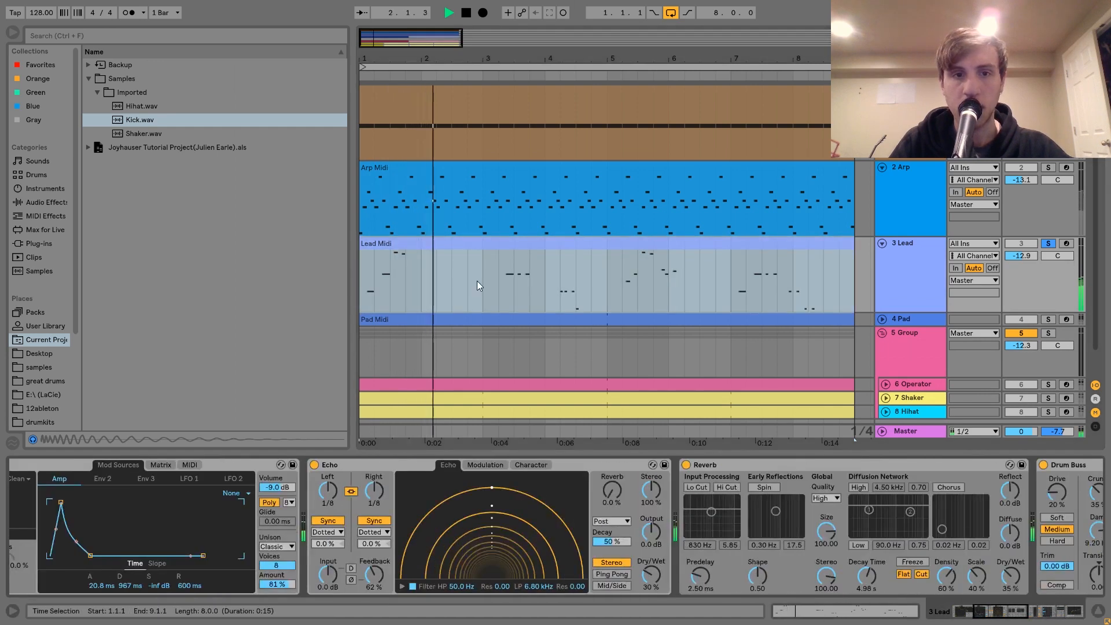
Open the Lead Midi clip in the note editor and listen to its melody.
click(477, 249)
double_click(476, 249)
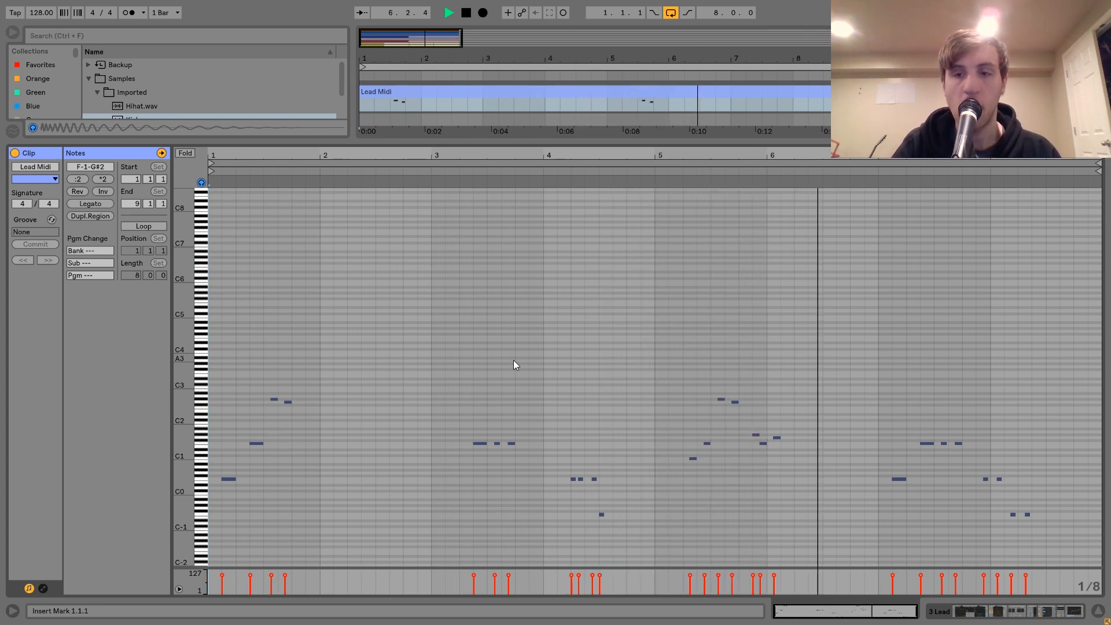
key(space)
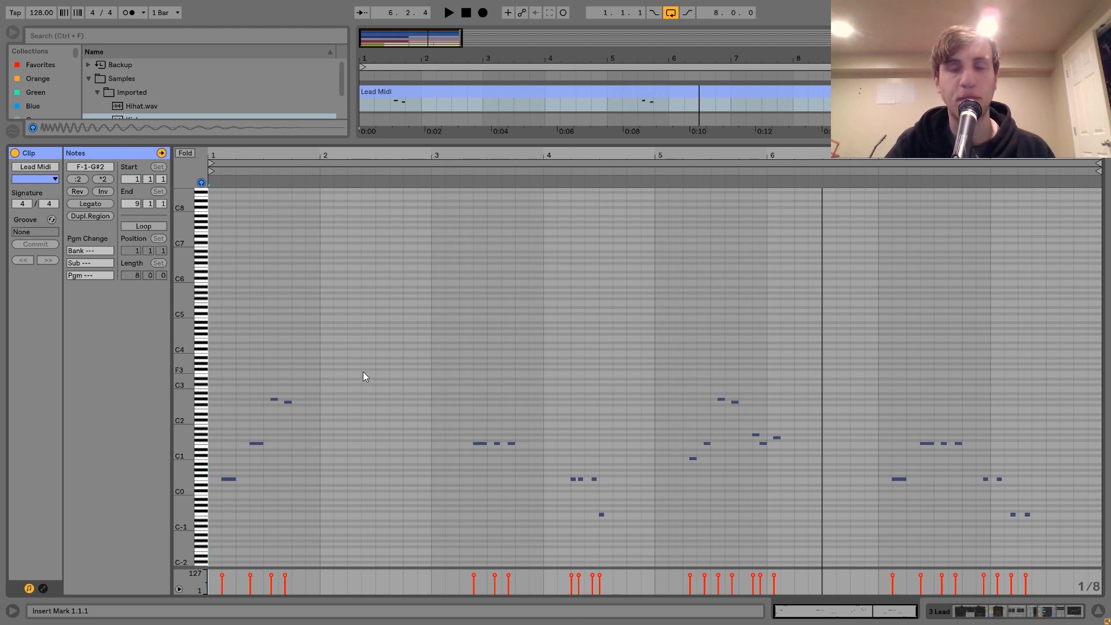
click(370, 398)
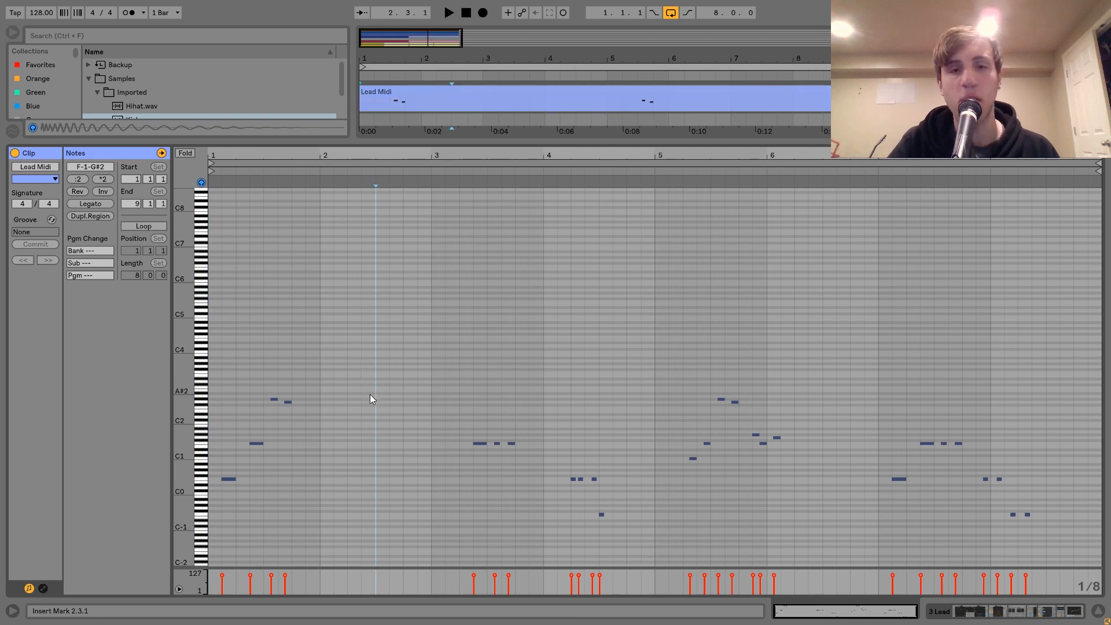
Select the first bar's notes in the Lead Midi clip and play that phrase.
click(228, 479)
drag(229, 470, 289, 382)
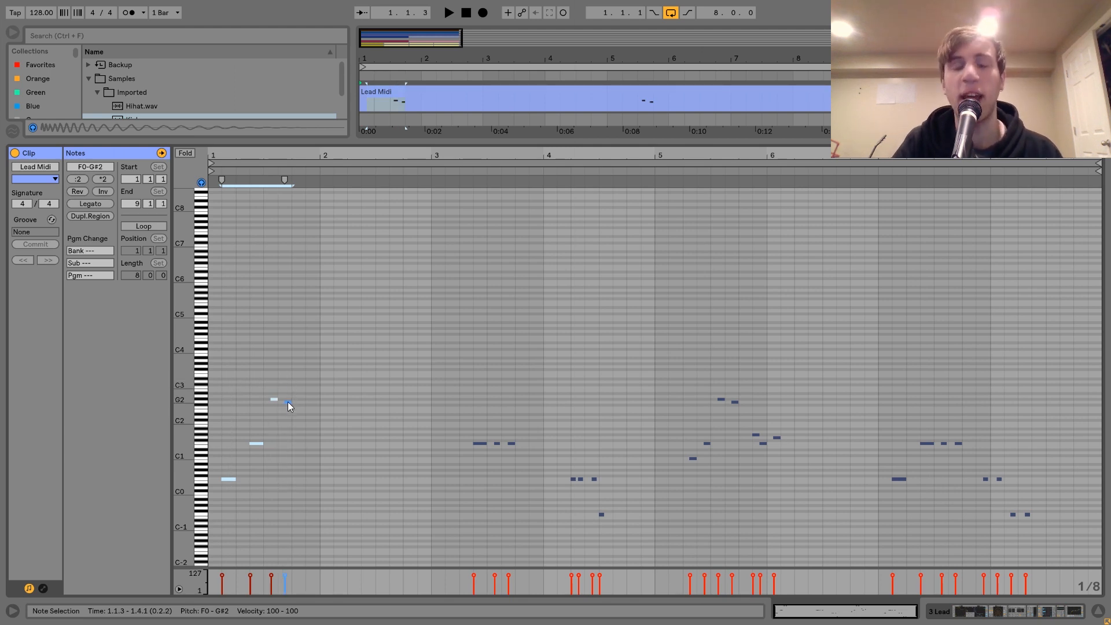
key(space)
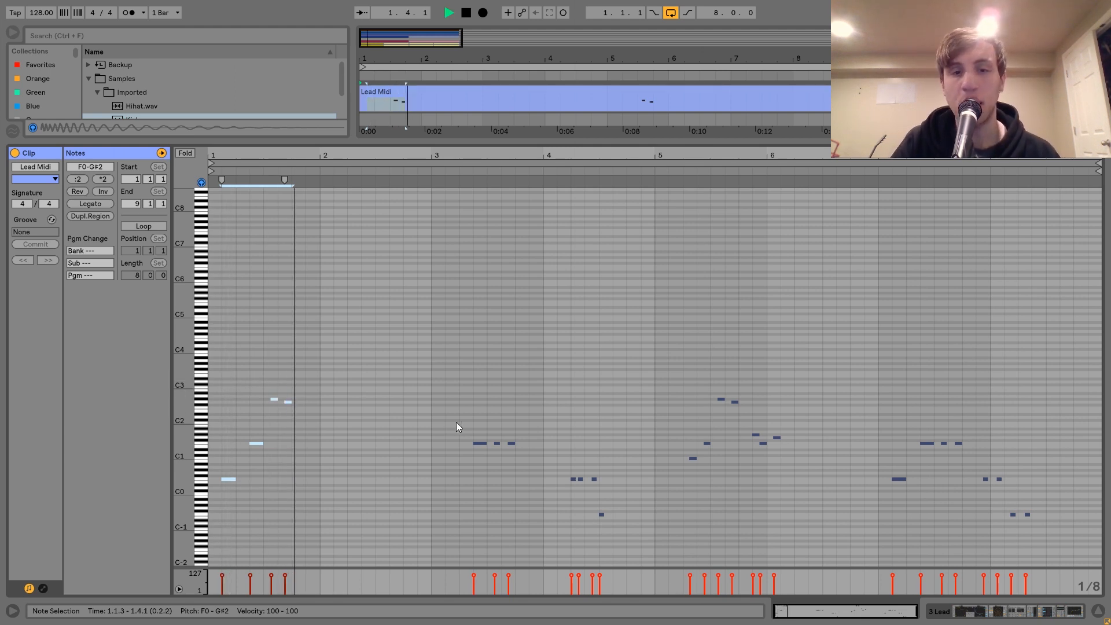
key(space)
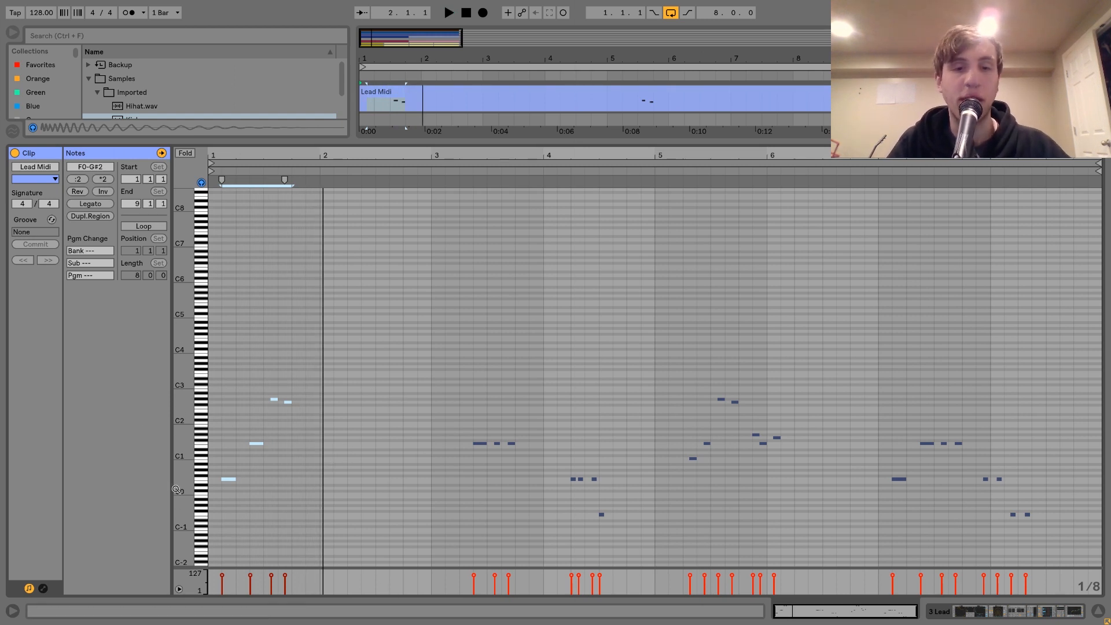
Lower the second note of the Lead Midi clip's opening phrase by one octave.
mouse_move(226, 494)
mouse_down()
mouse_move(226, 440)
mouse_move(291, 355)
mouse_up()
drag(240, 417, 267, 472)
key(shift+Down)
Lower the last two notes of the opening phrase by two octaves and audition the altered melody.
drag(237, 404, 381, 380)
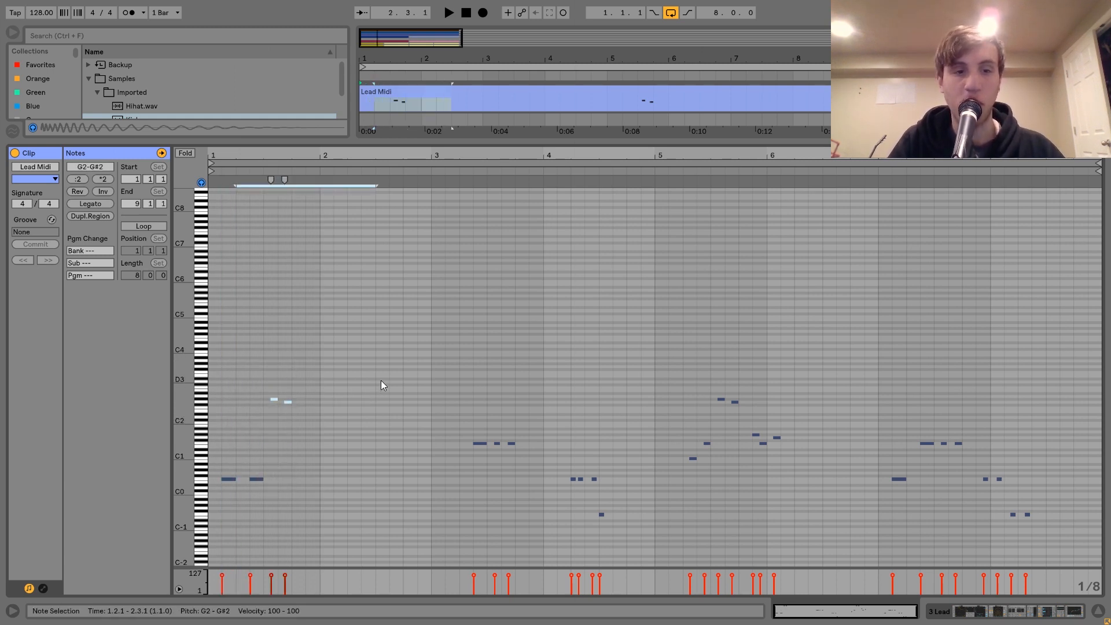
key(shift+Down)
key(shift+Down)
key(space)
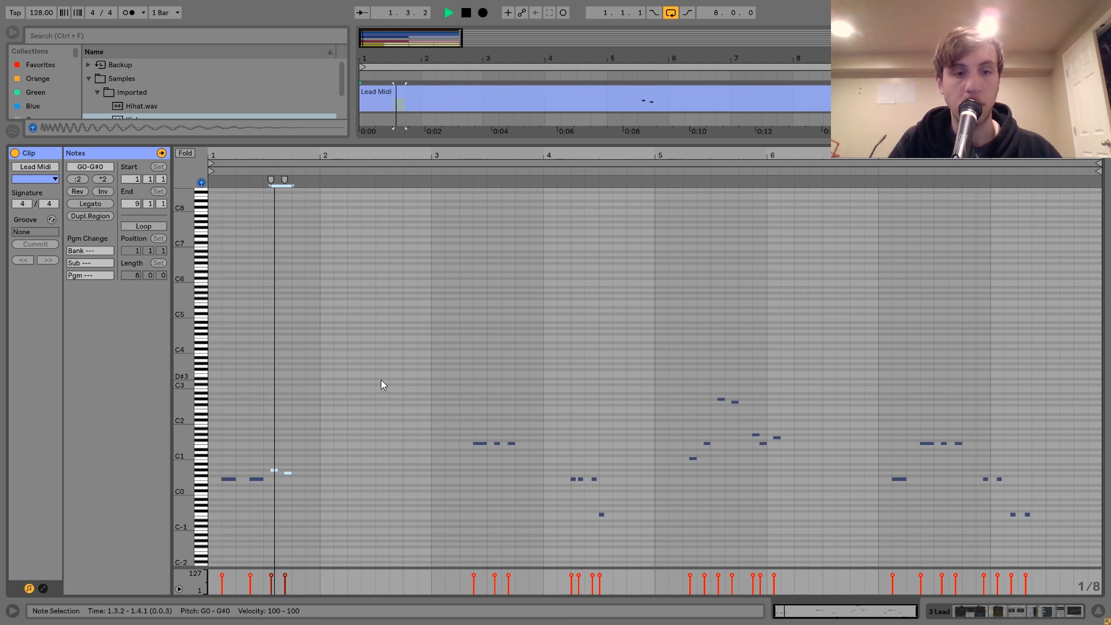
key(shift+Up)
key(space)
Undo the octave changes to the opening notes of the Lead Midi clip.
key(ctrl+z)
key(ctrl+z)
key(ctrl+z)
key(ctrl+z)
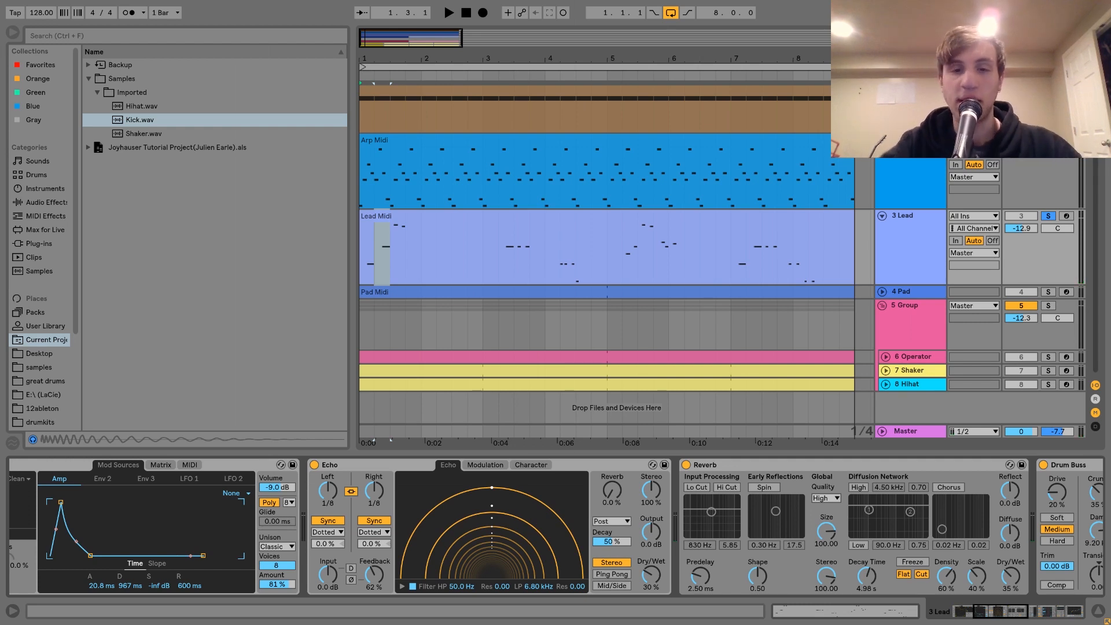
Show the Lead's Wavetable synth and compare its Osc 1 and Osc 2 settings.
scroll(559, 567, left, 5)
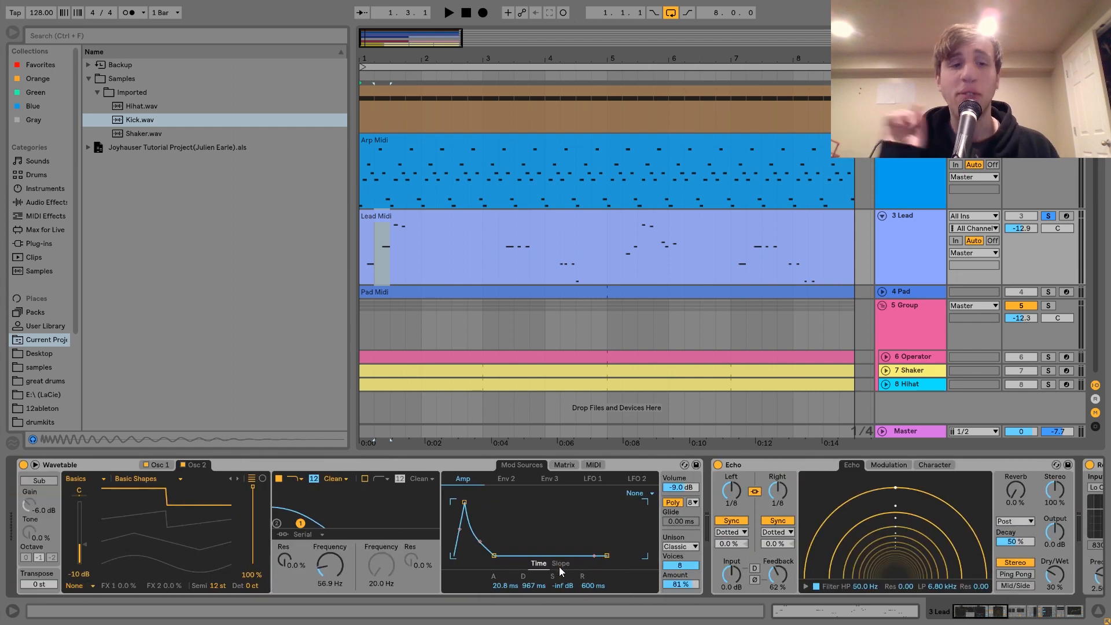
click(404, 247)
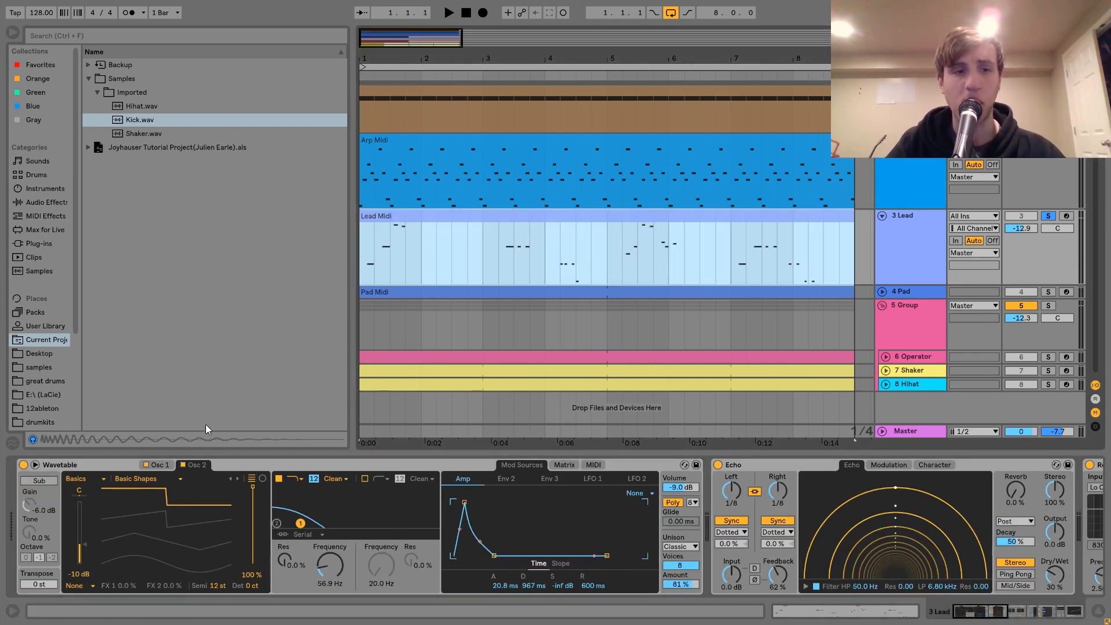
click(159, 465)
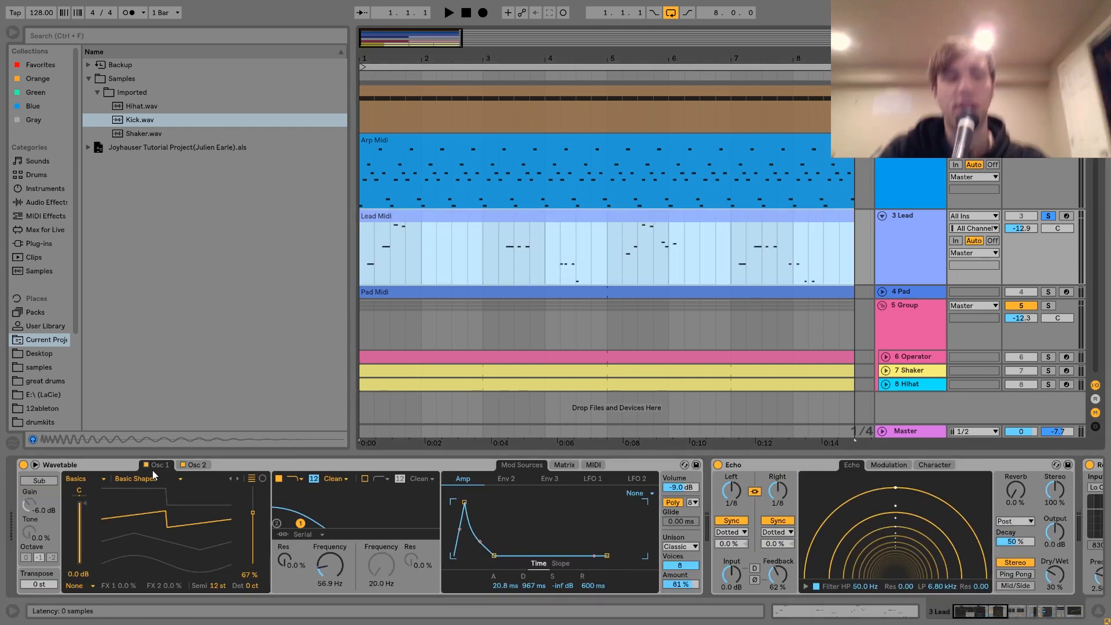
click(197, 468)
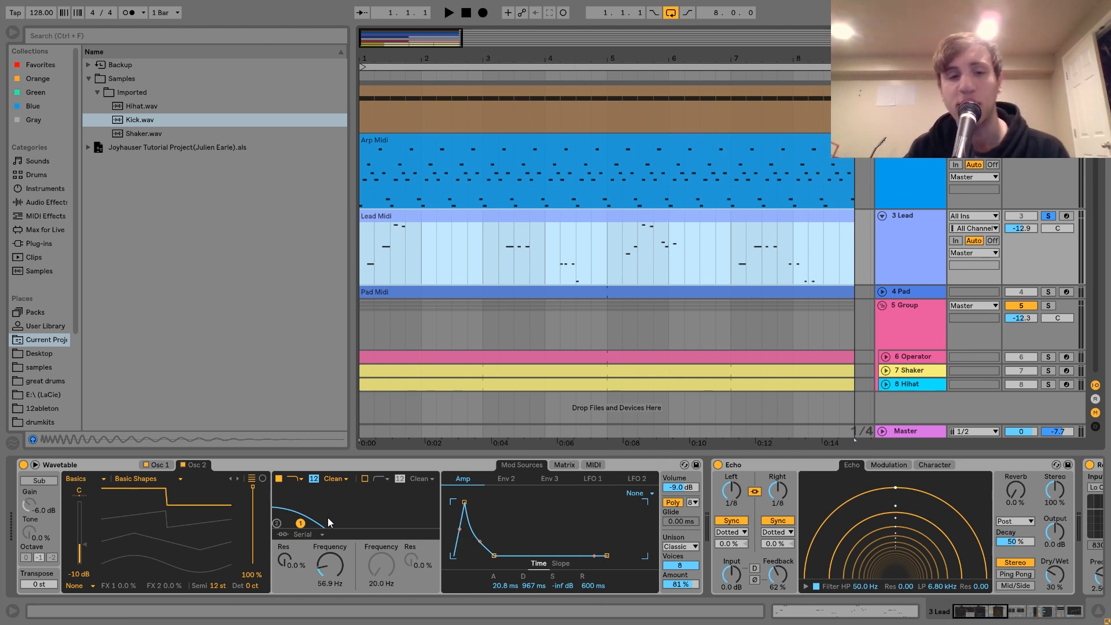
Play the lead while examining Wavetable's modulation matrix and unison settings.
key(space)
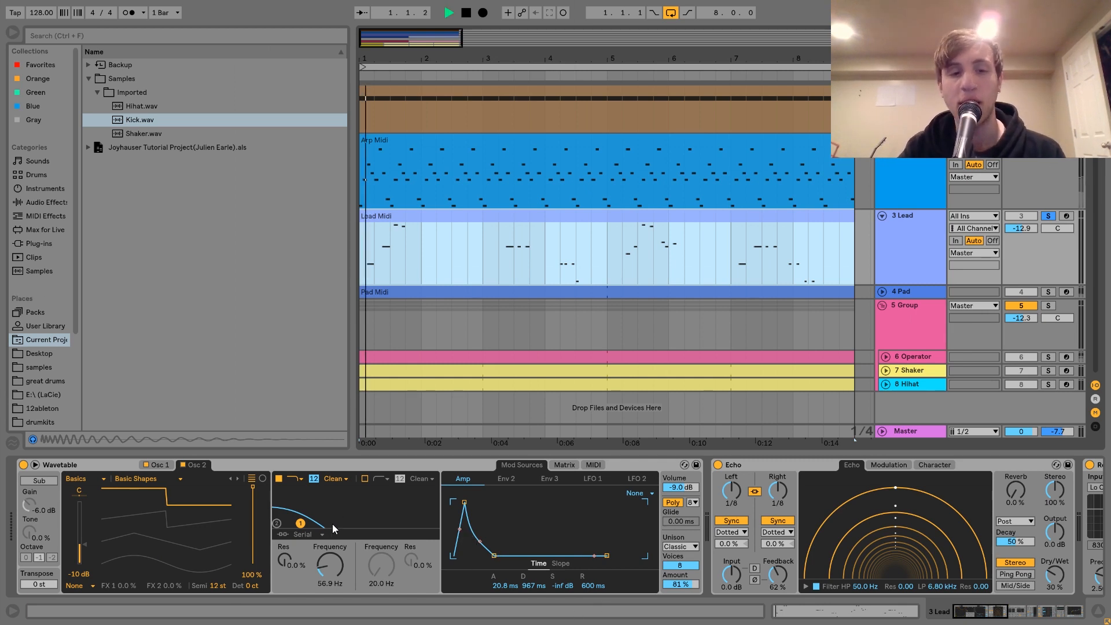
click(565, 465)
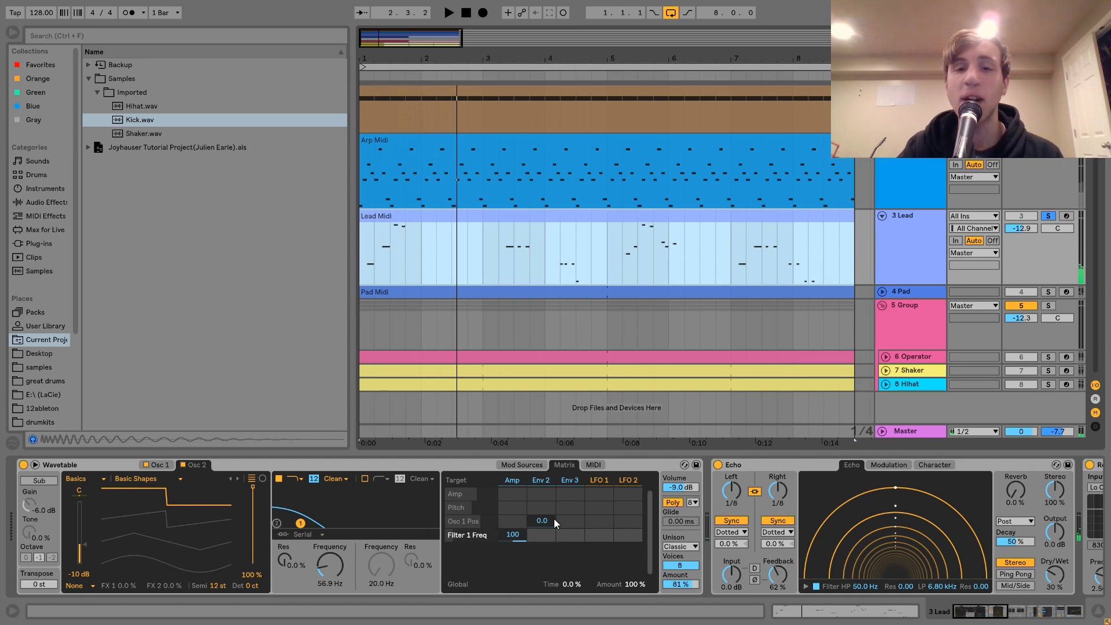
scroll(631, 578, down, 5)
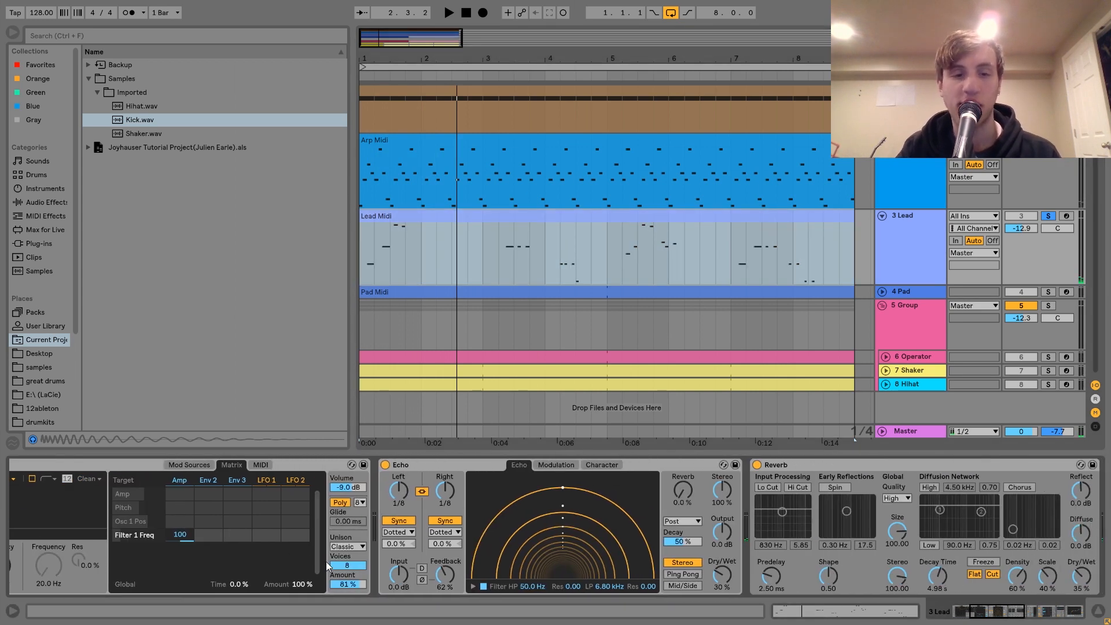
key(space)
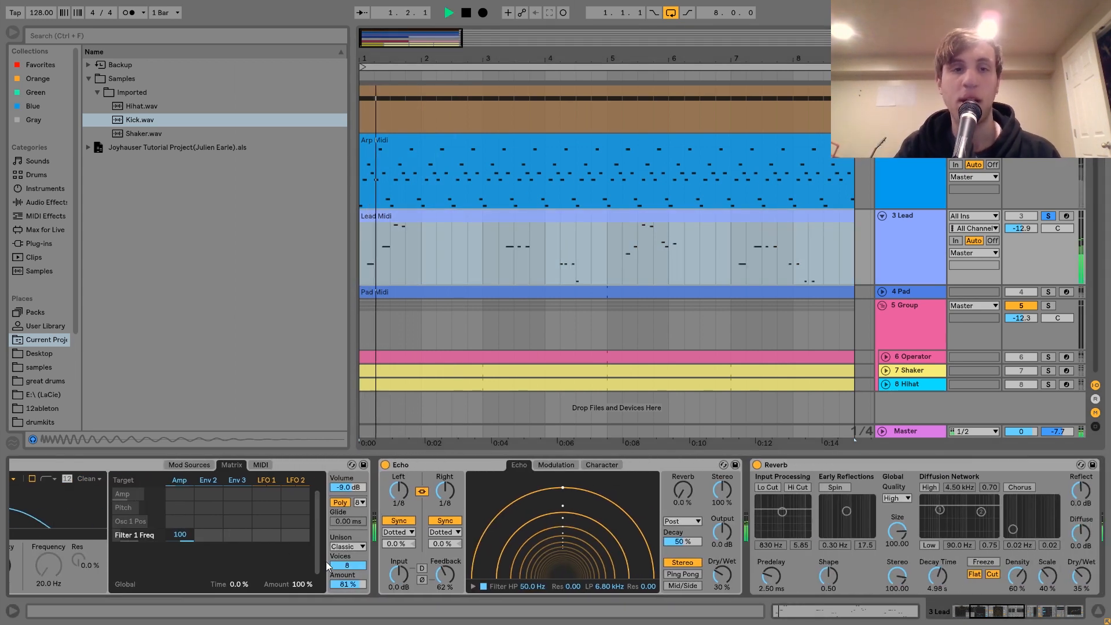
key(space)
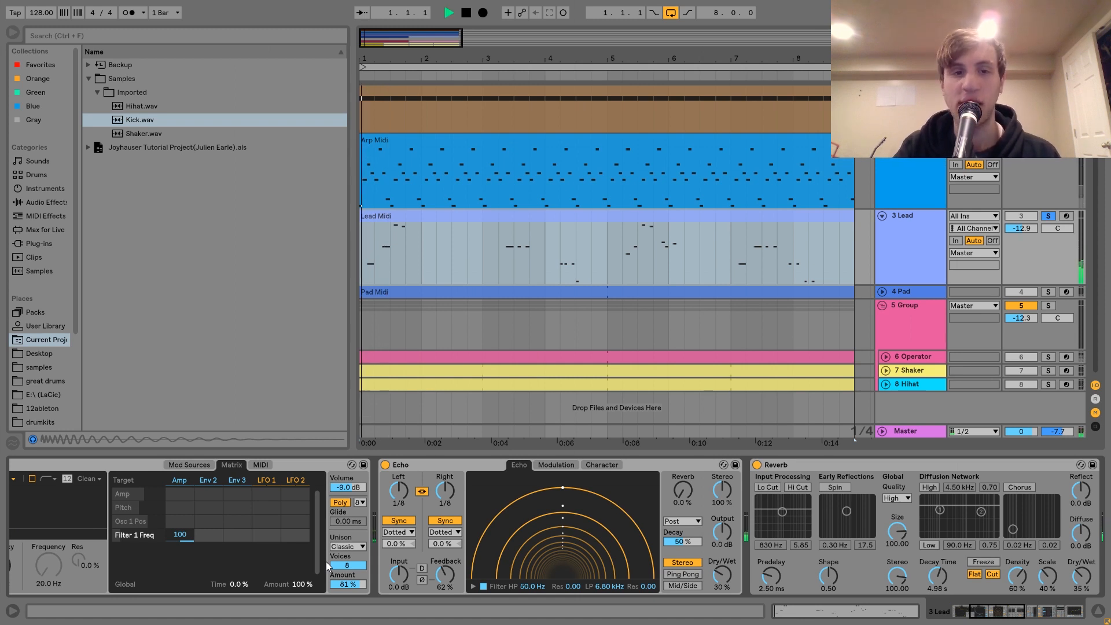
key(space)
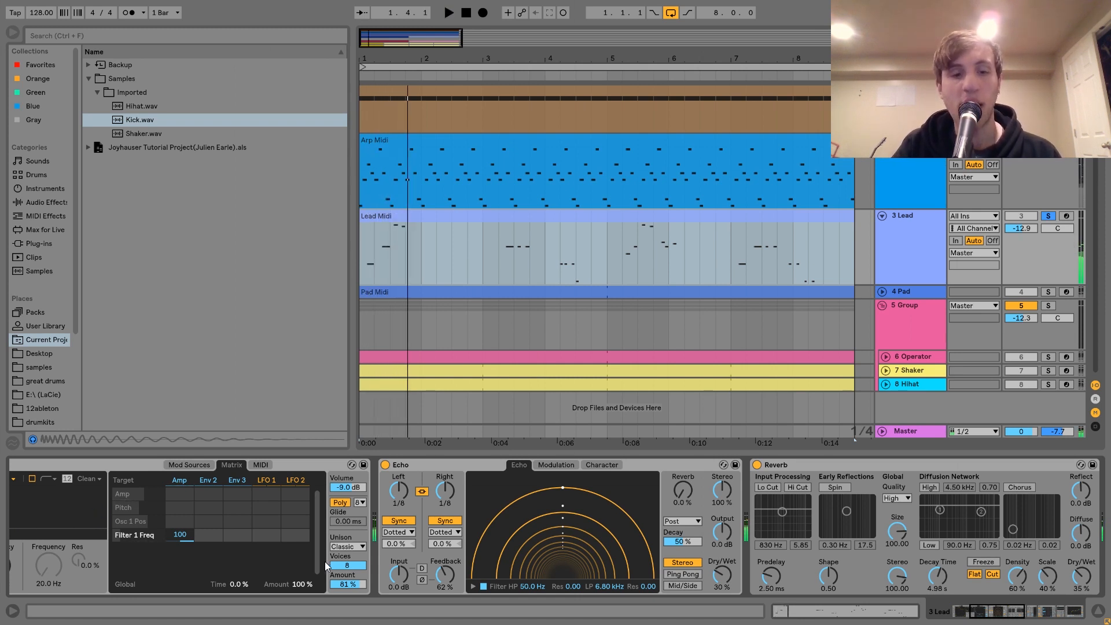
Audition the lead with Reverb and Echo bypassed and again with both re-enabled.
scroll(312, 549, up, 3)
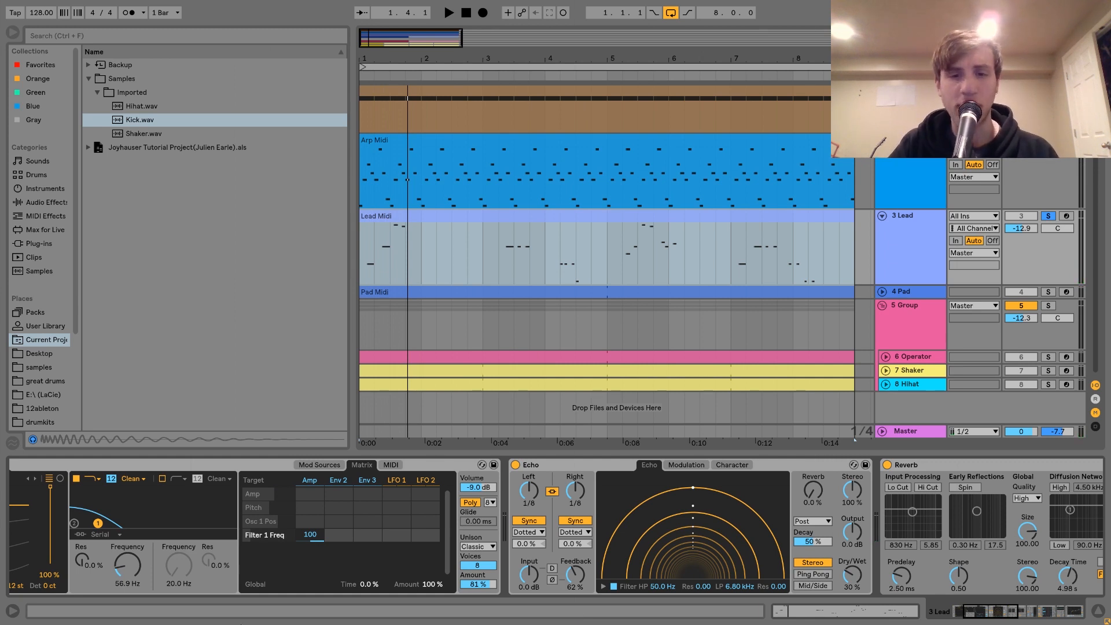
scroll(718, 567, down, 5)
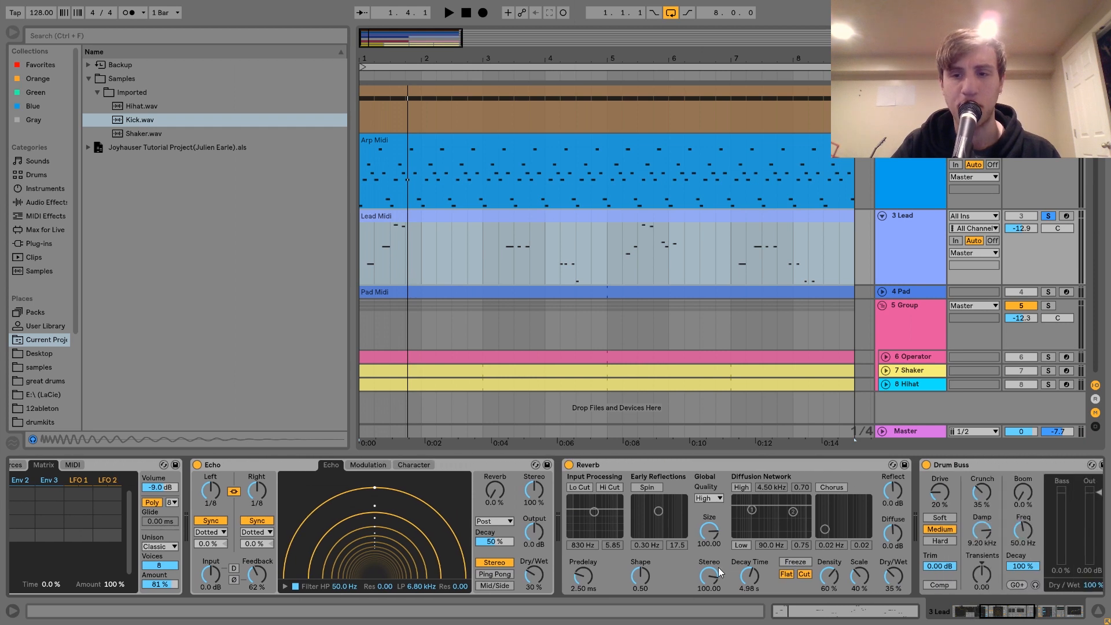
click(554, 465)
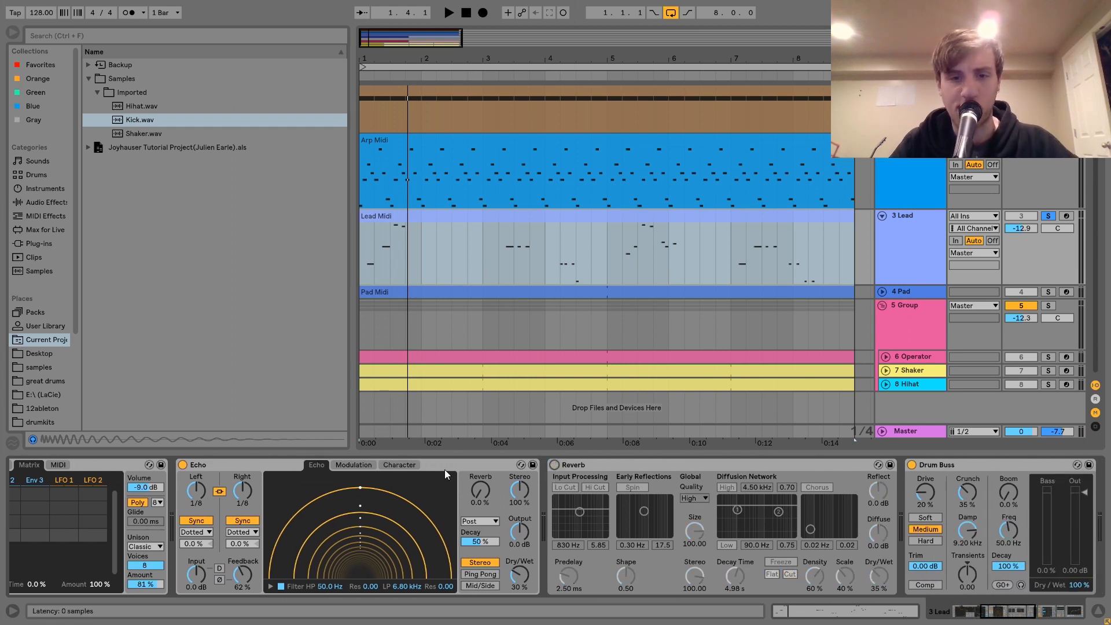
click(180, 465)
key(space)
click(180, 465)
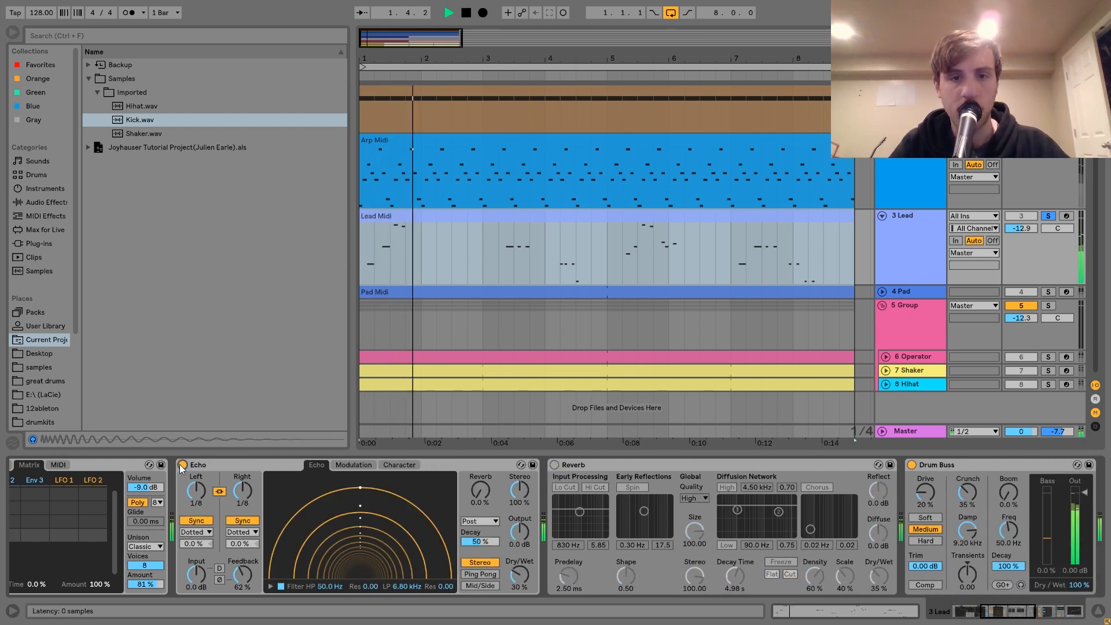
key(ctrl+z)
key(space)
key(space)
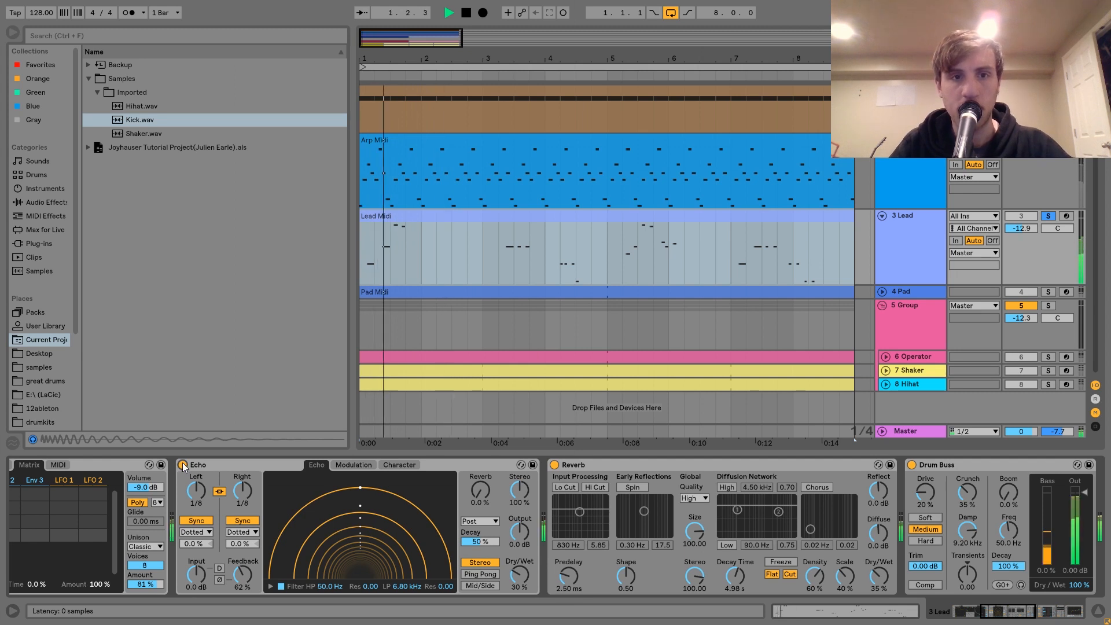
scroll(564, 494, right, 2)
key(space)
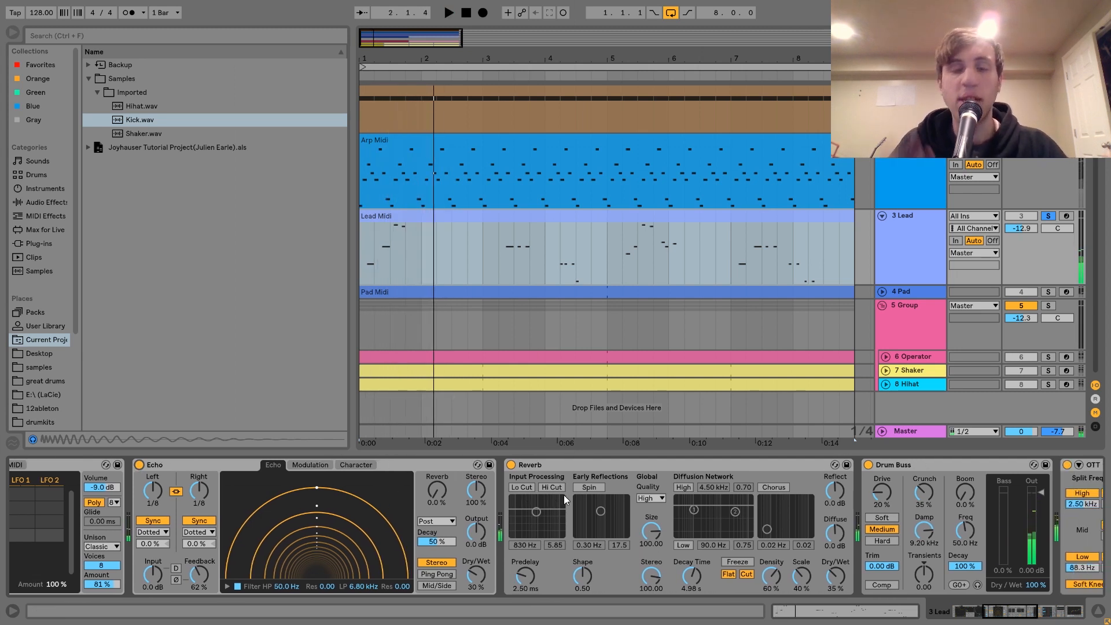
Play the lead with OTT and Drum Buss bypassed, restore both, and review the rest of the effects chain.
scroll(564, 495, right, 3)
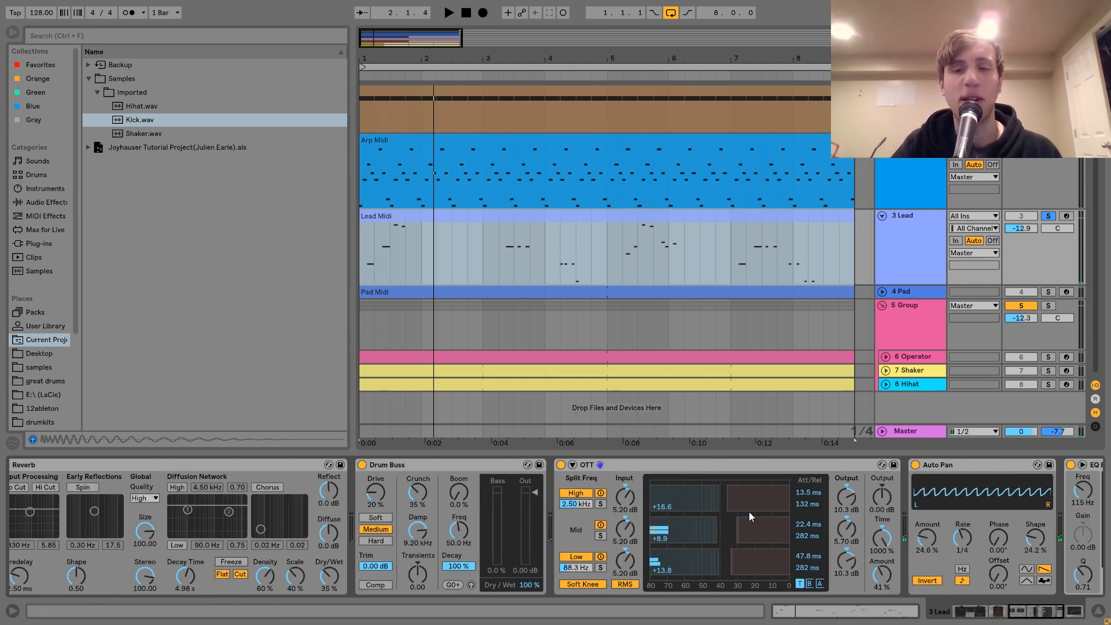
click(561, 465)
click(362, 466)
key(space)
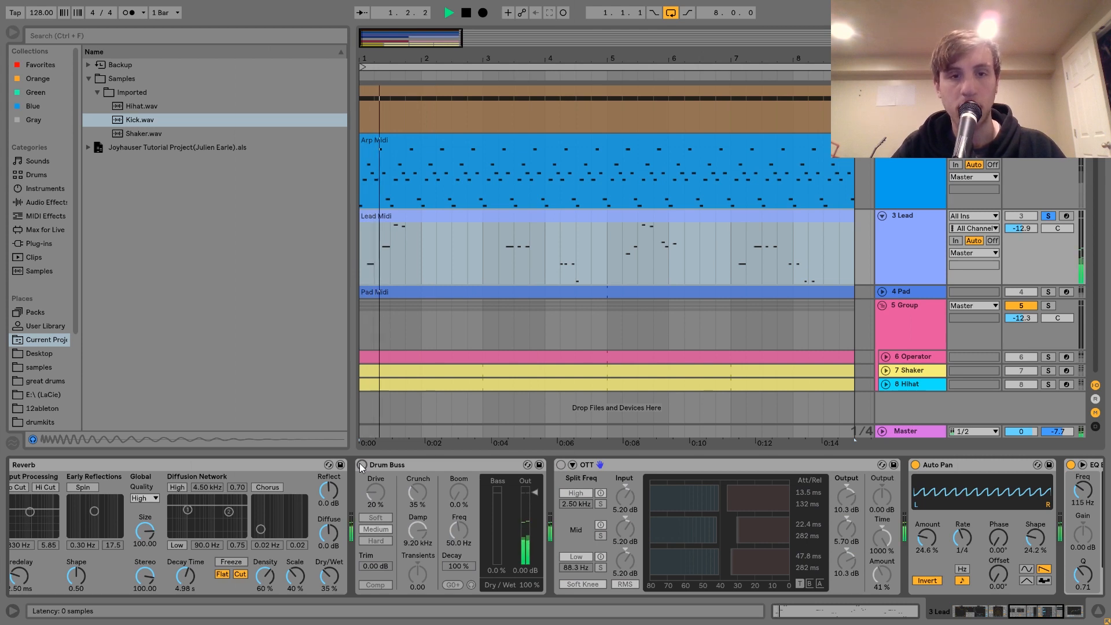
key(ctrl+z)
key(ctrl+z)
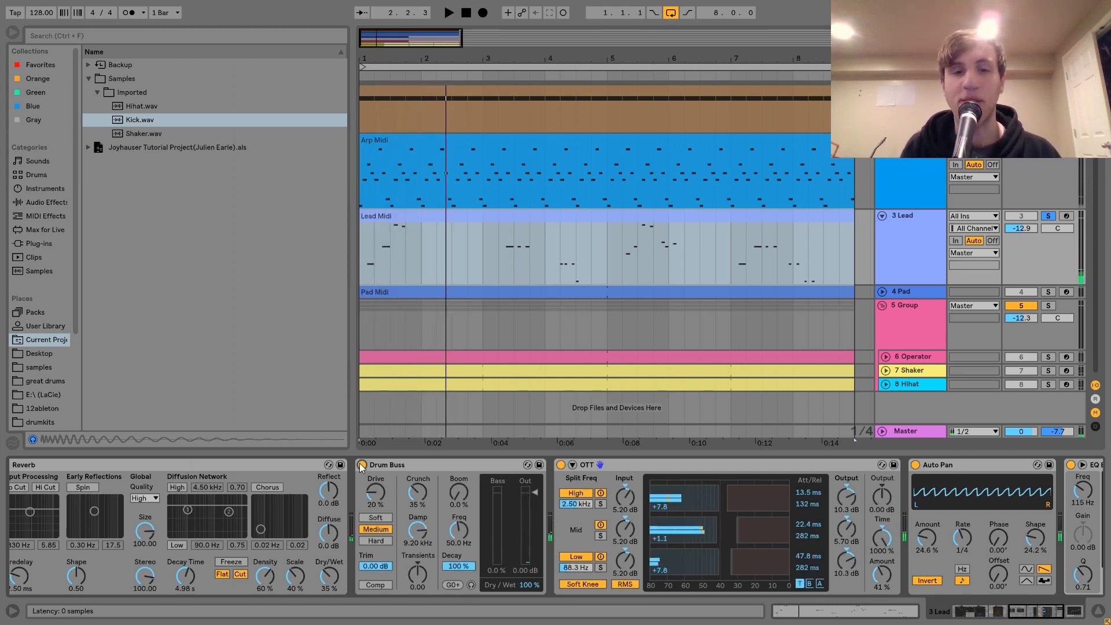
scroll(414, 480, right, 3)
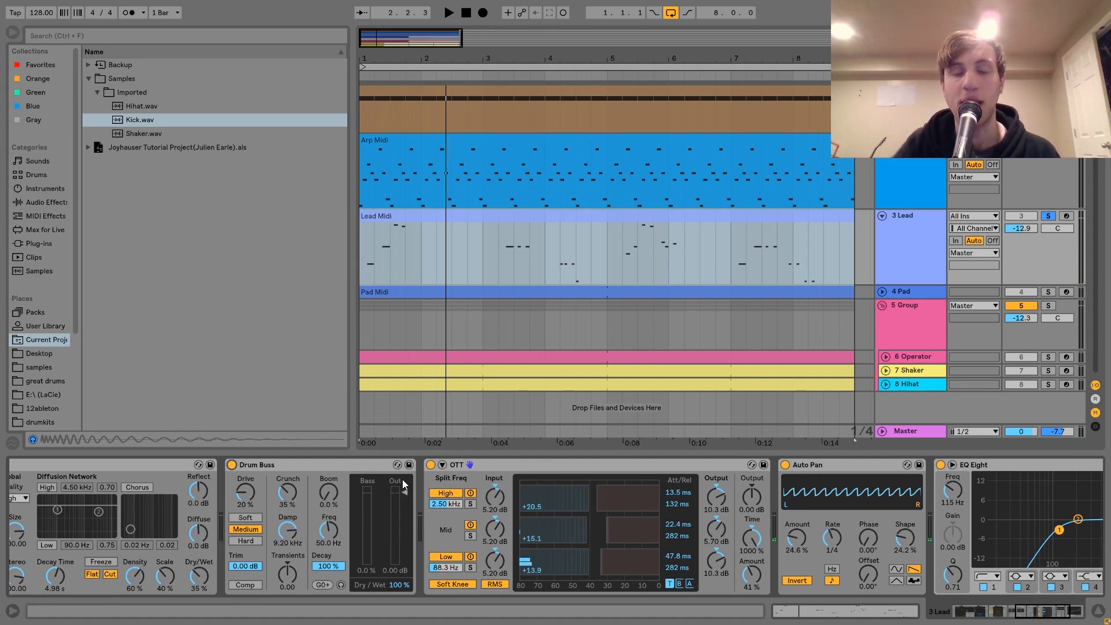
Play the soloed lead while reviewing the OTT, Auto Pan and EQ Eight settings at the end of its effects chain.
key(space)
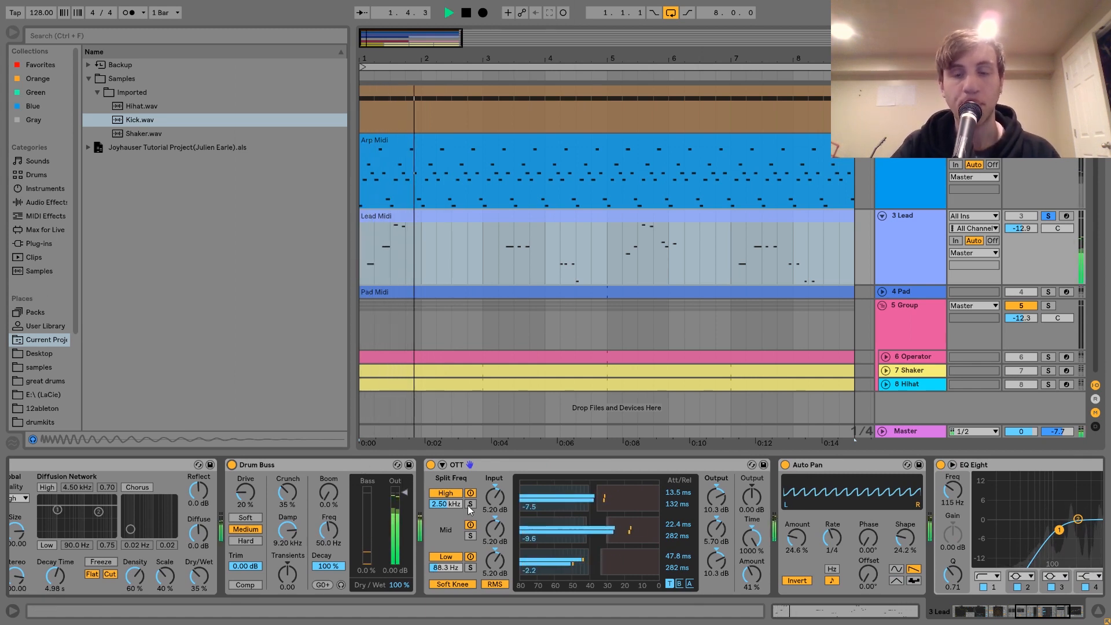
key(space)
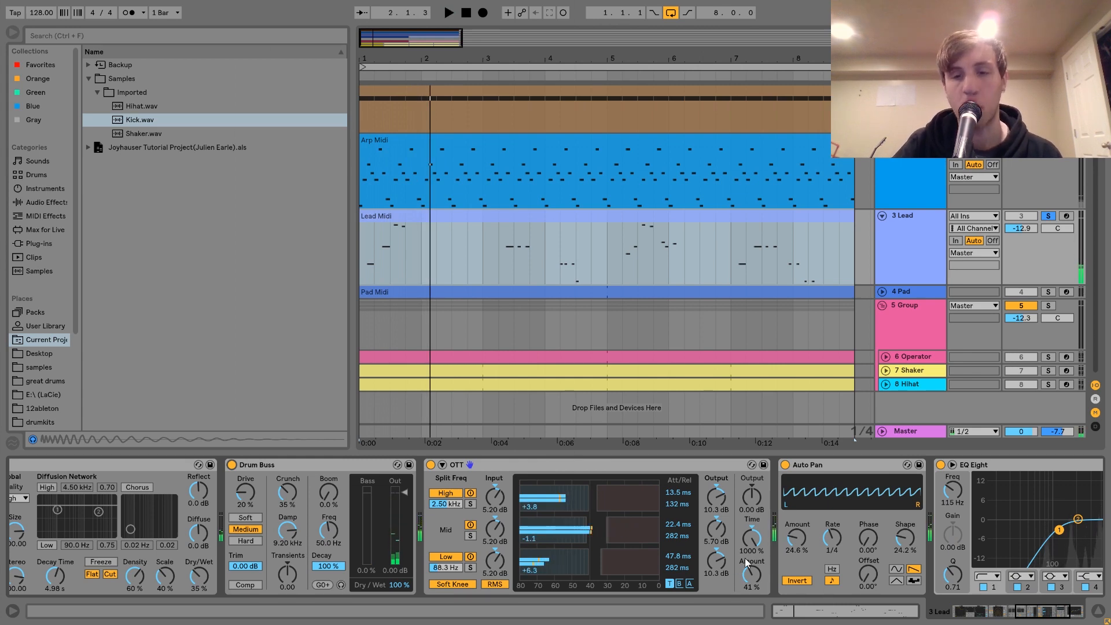
scroll(751, 549, right, 4)
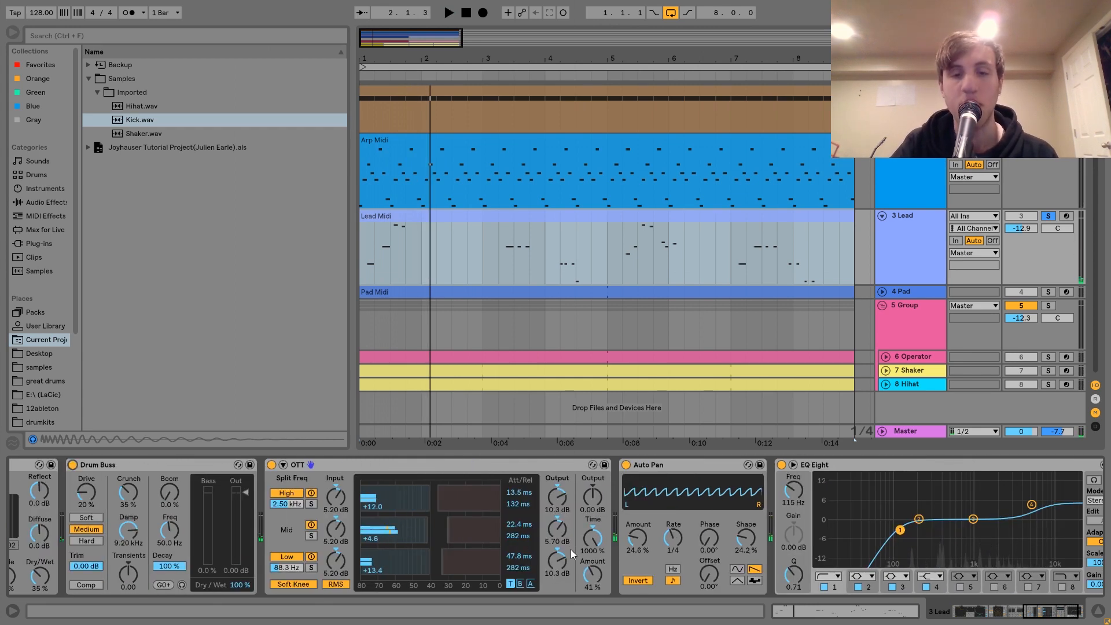
key(space)
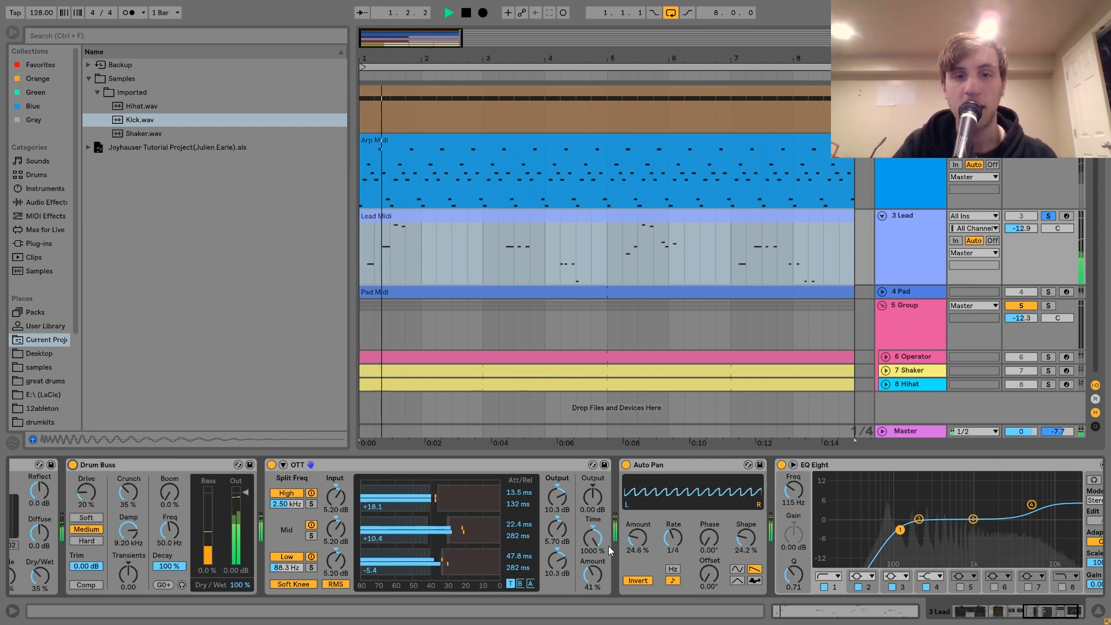
scroll(606, 546, right, 3)
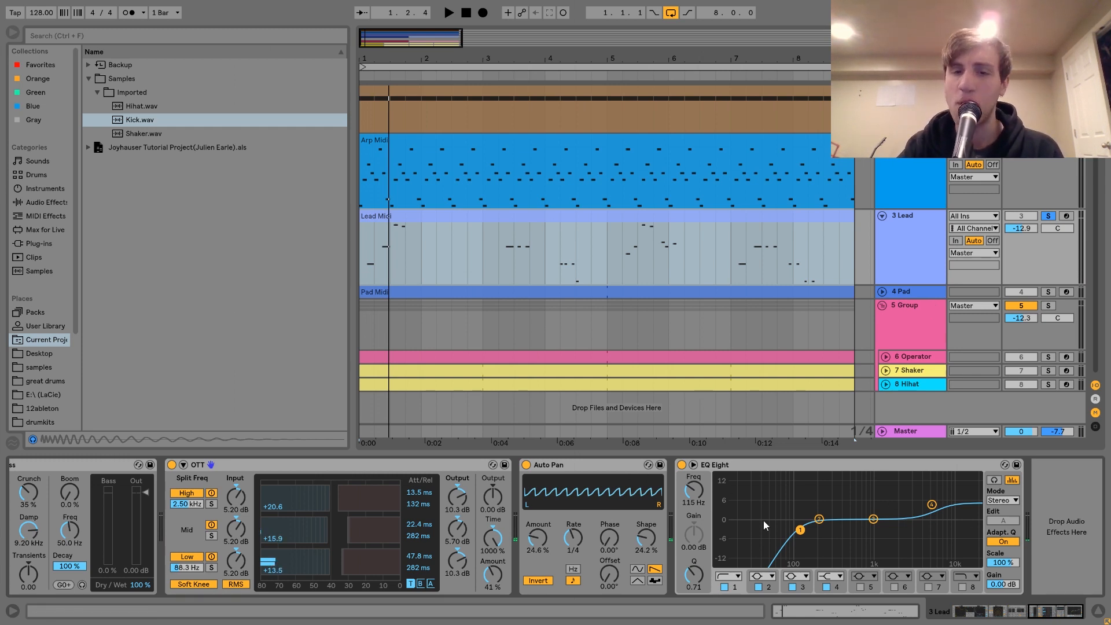
key(space)
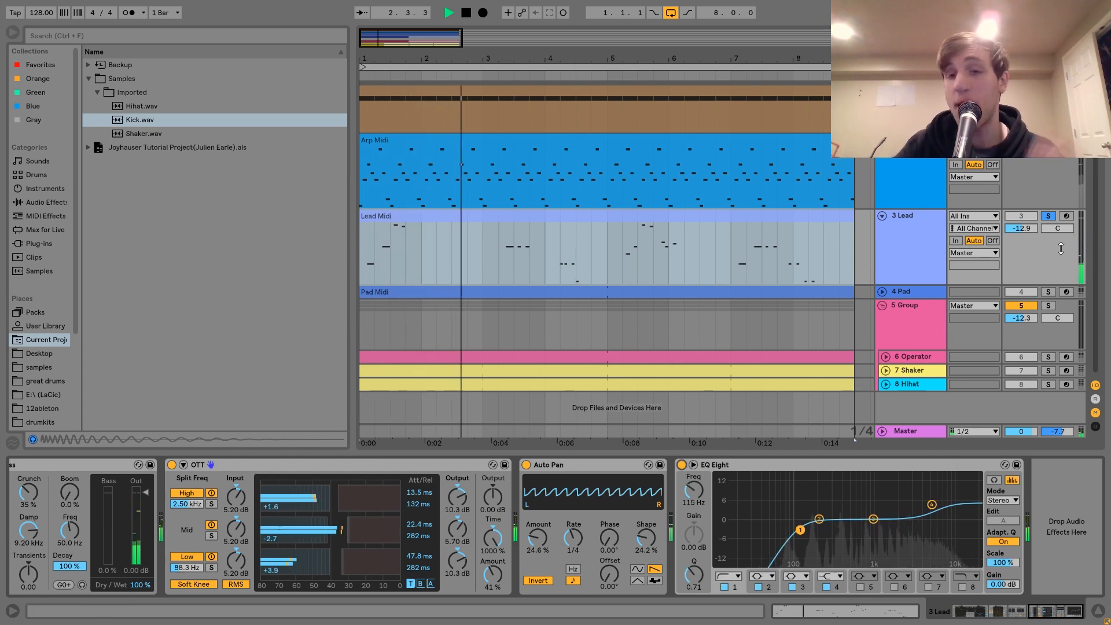
key(space)
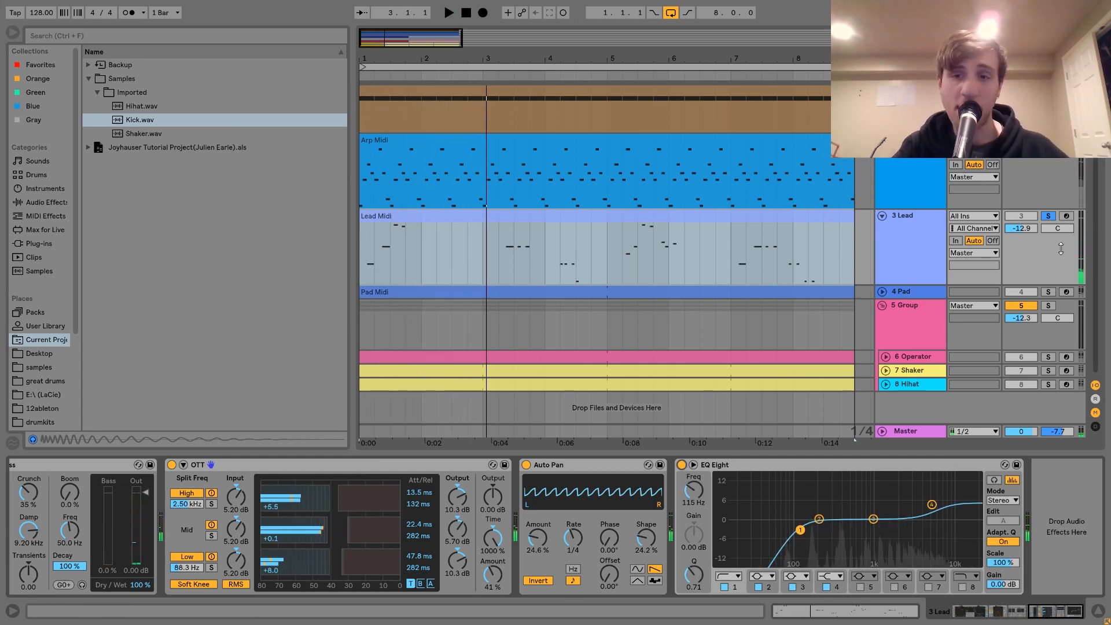
Unfold the Pad track, solo it and play its MIDI clip.
click(888, 296)
click(882, 292)
click(1049, 291)
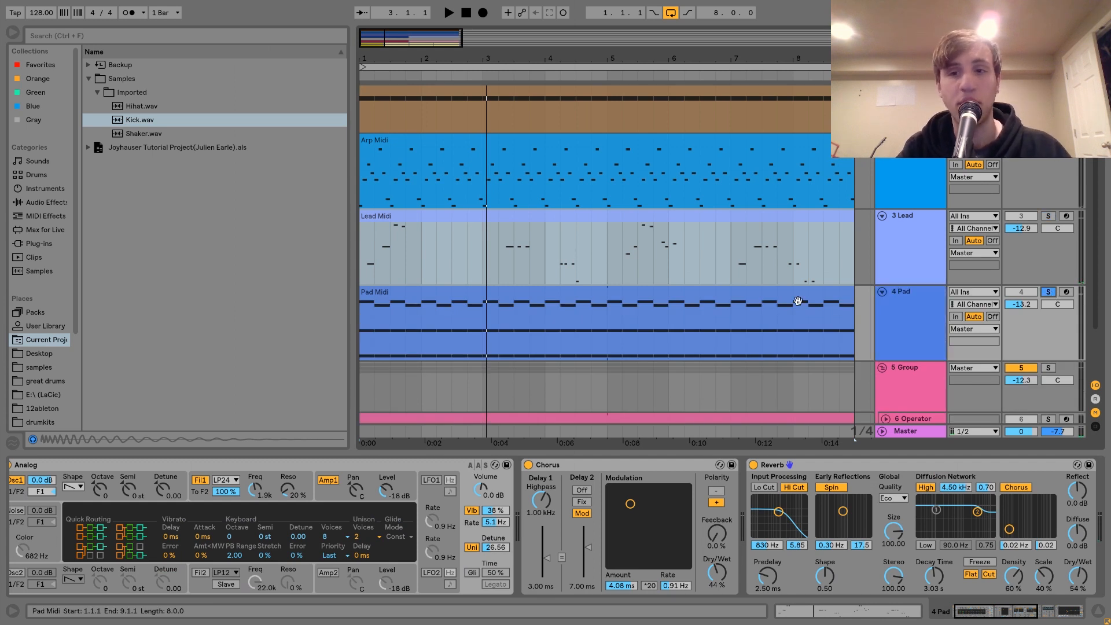
click(705, 298)
key(space)
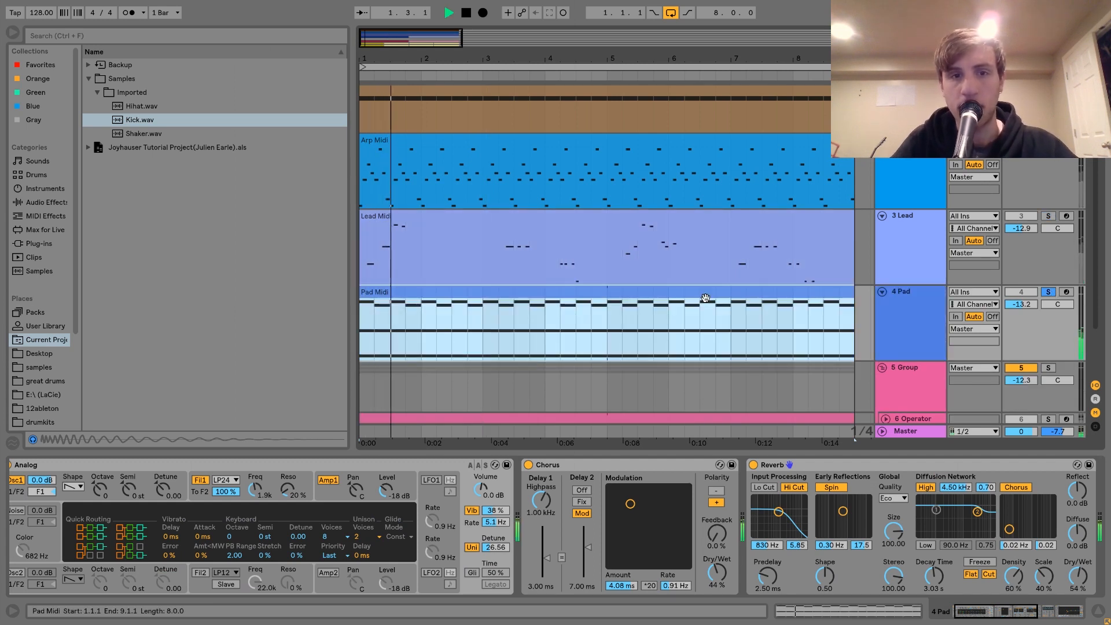
click(595, 537)
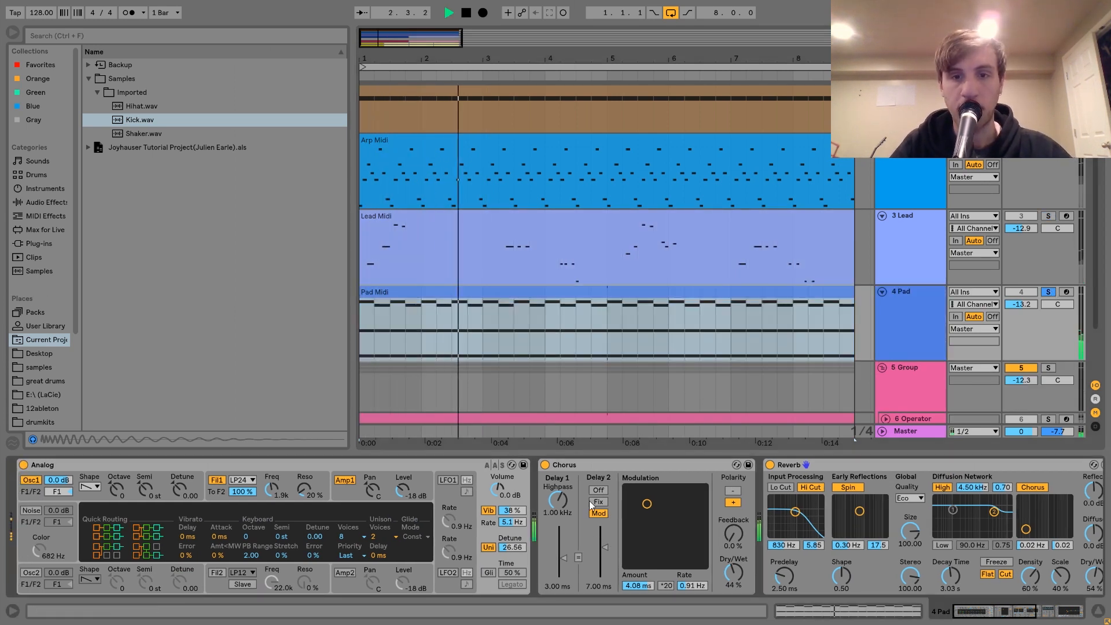
key(space)
Examine the Pad clip's first chord notes and the alternating G3 note, play the clip, and return to the device chain.
double_click(568, 296)
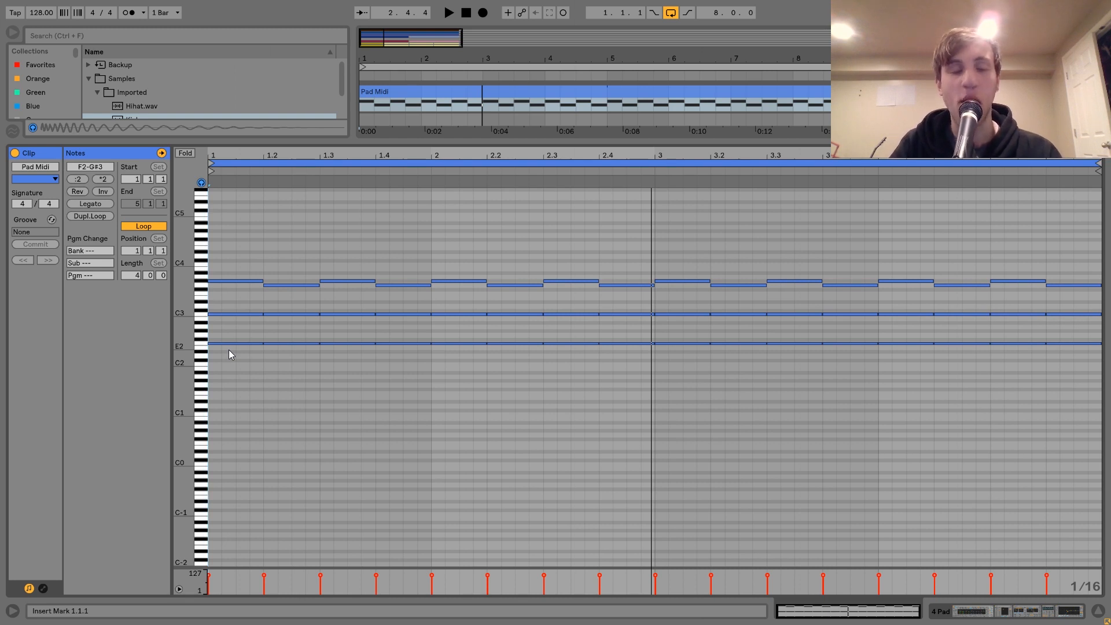
drag(234, 353, 233, 307)
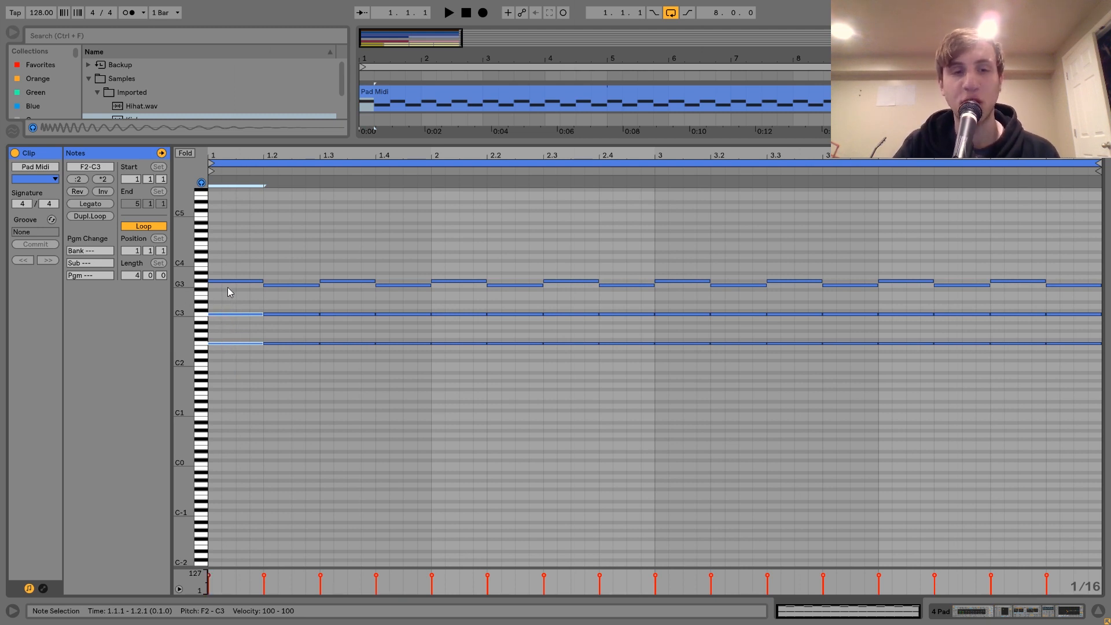
drag(238, 253, 240, 315)
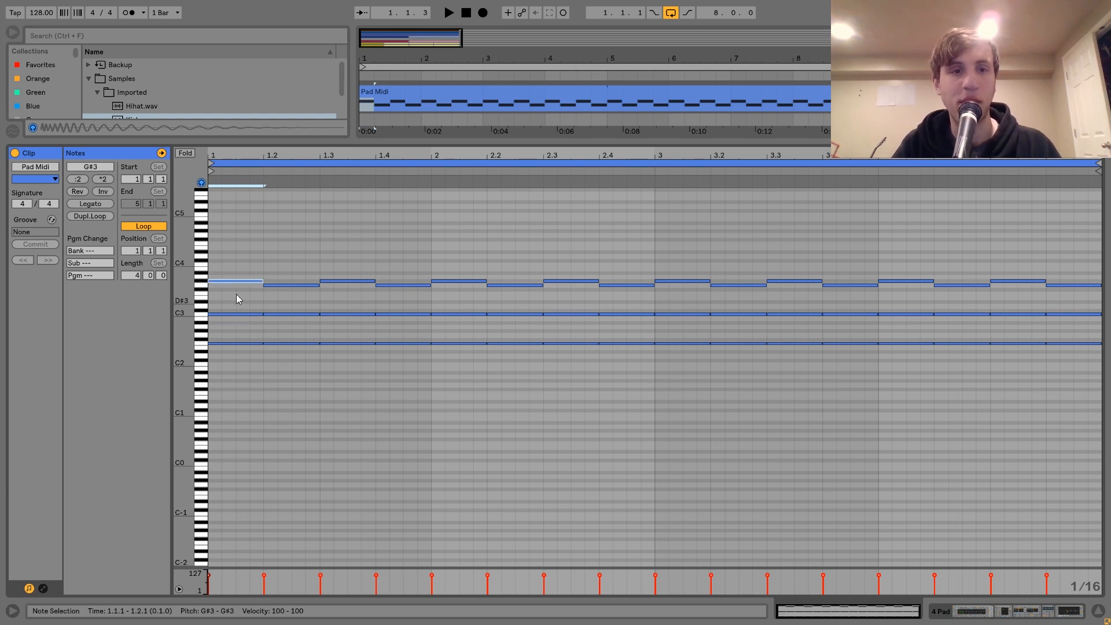
click(277, 286)
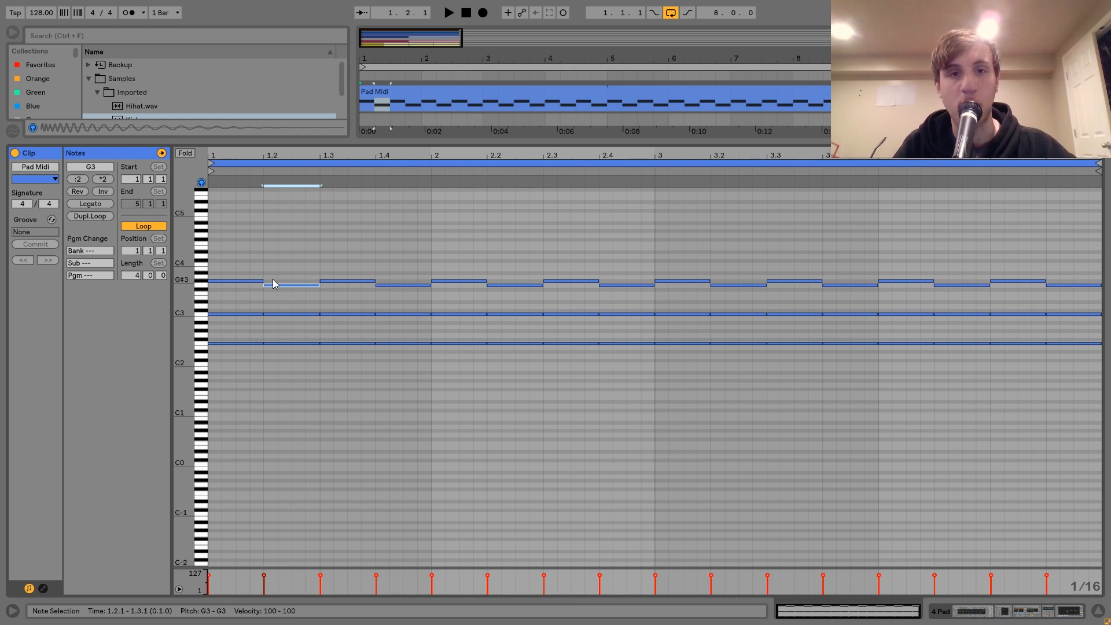
key(space)
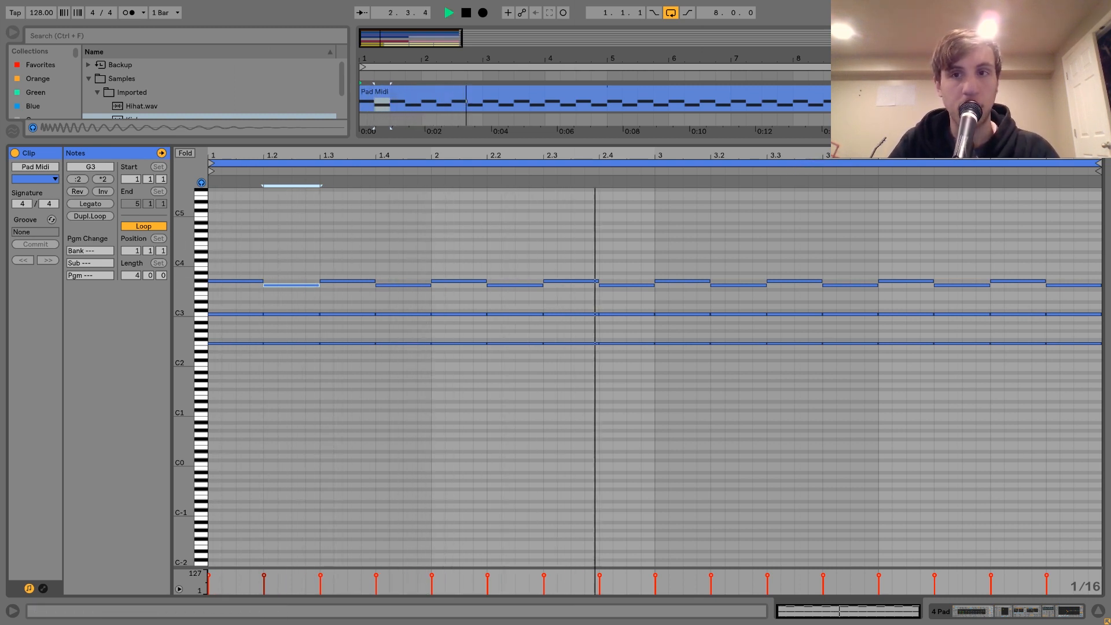
key(space)
key(shift+Tab)
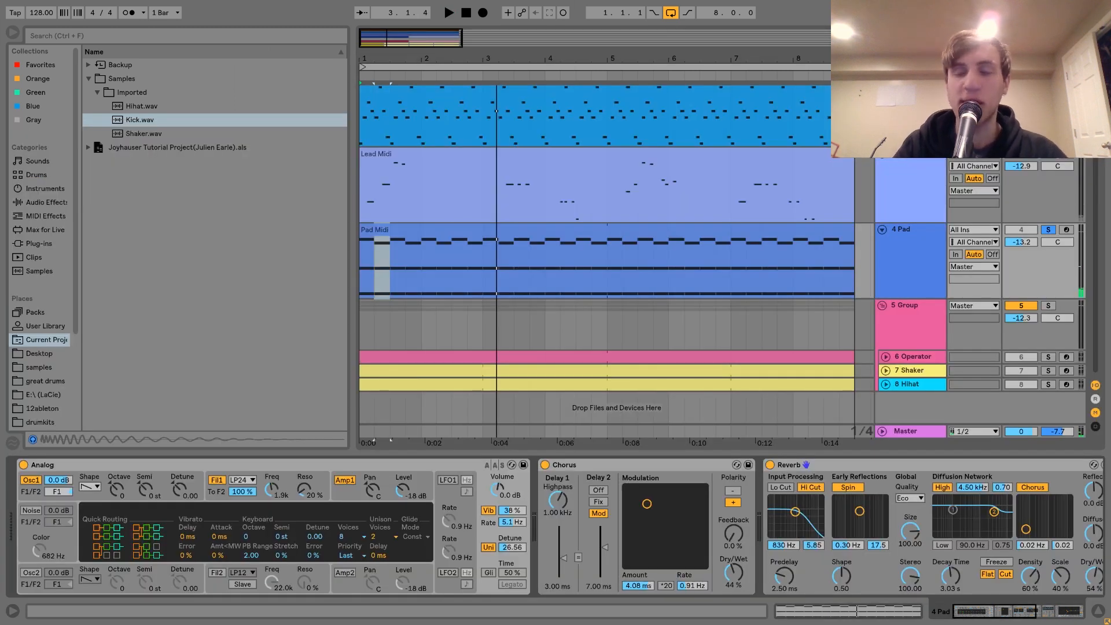
Unsolo the Pad and compare the full mix with the Pad active and with it muted, leaving the track active.
click(1049, 229)
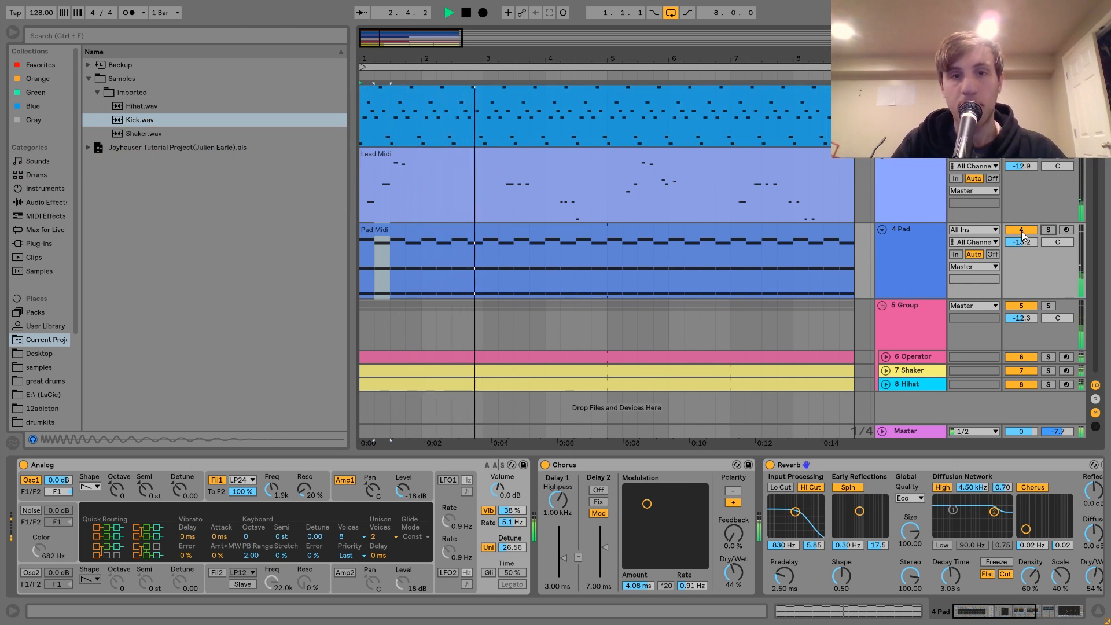
key(space)
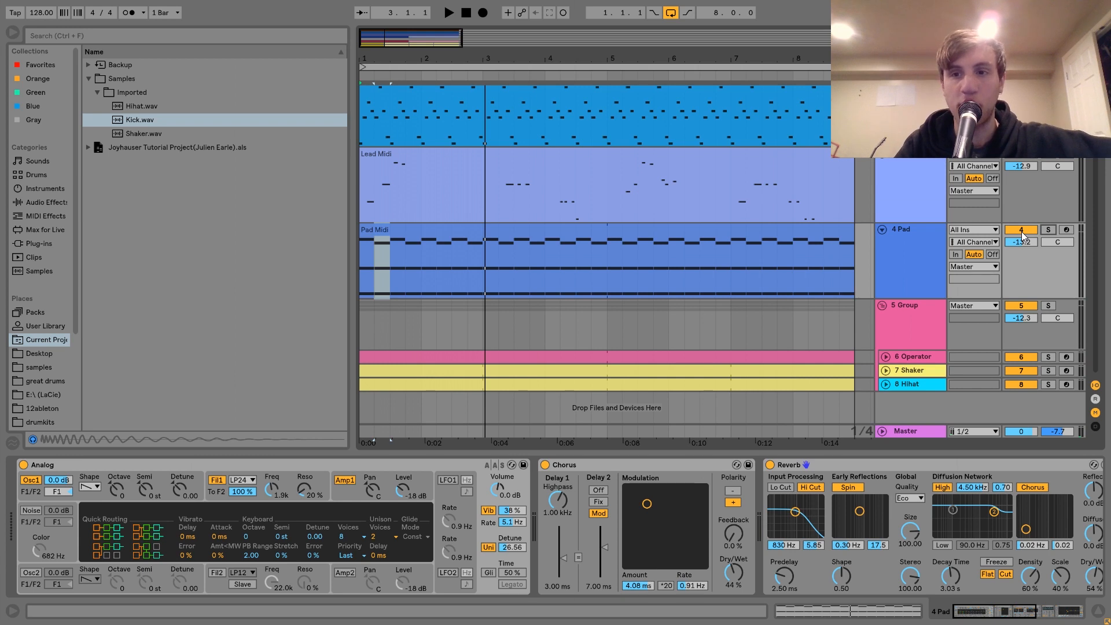
click(1022, 235)
key(space)
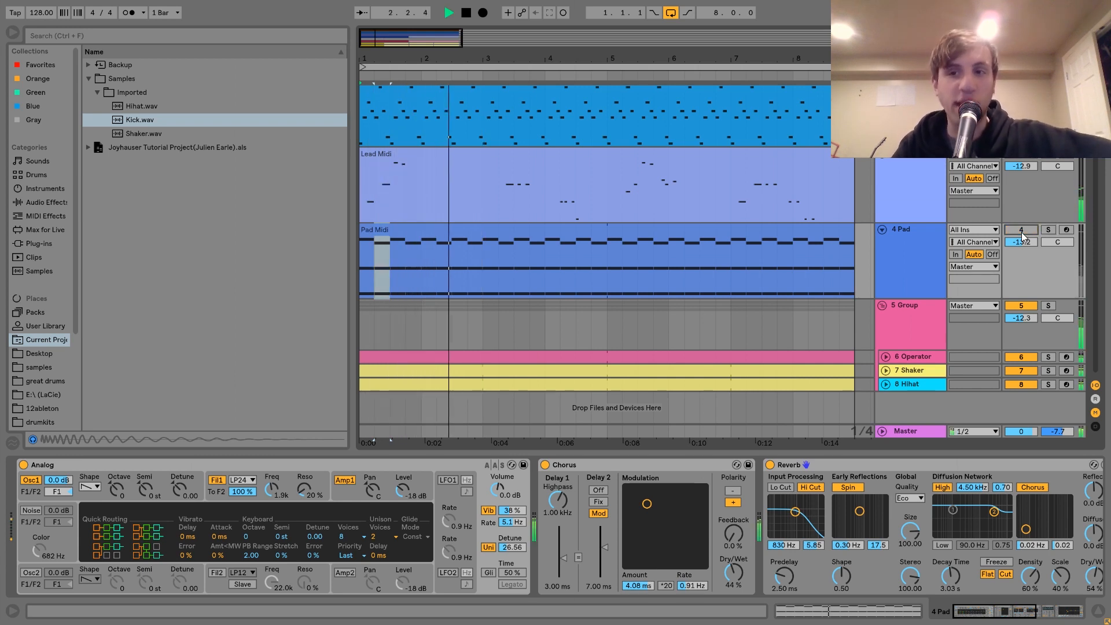
click(1022, 231)
click(910, 248)
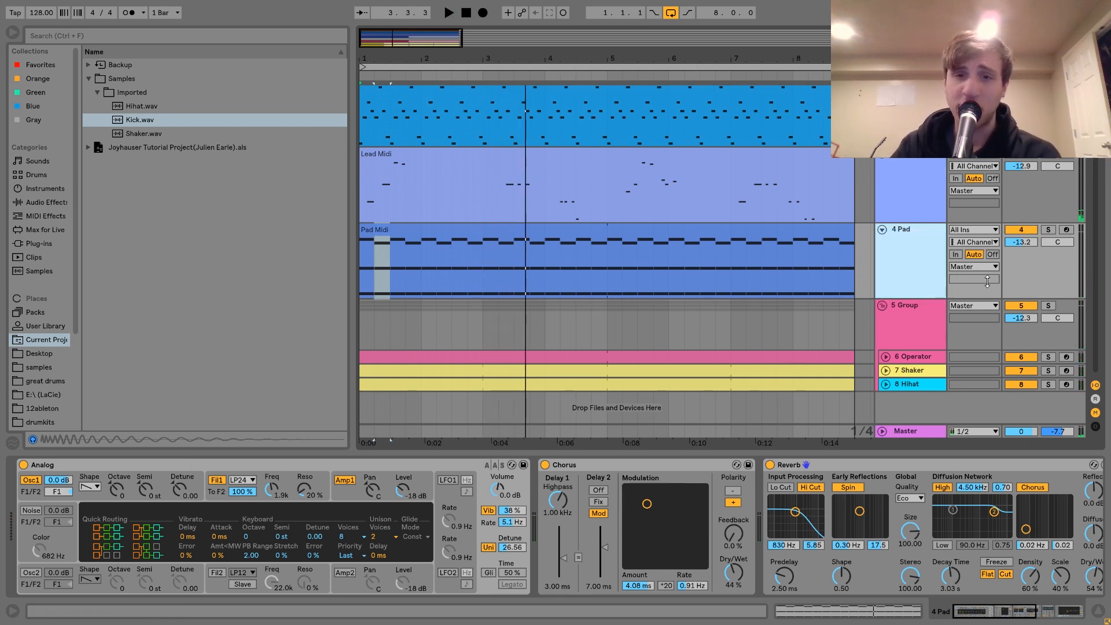
Solo the Pad again and inspect Analog's oscillator, filter envelope, amp envelope and global unison settings.
click(1049, 230)
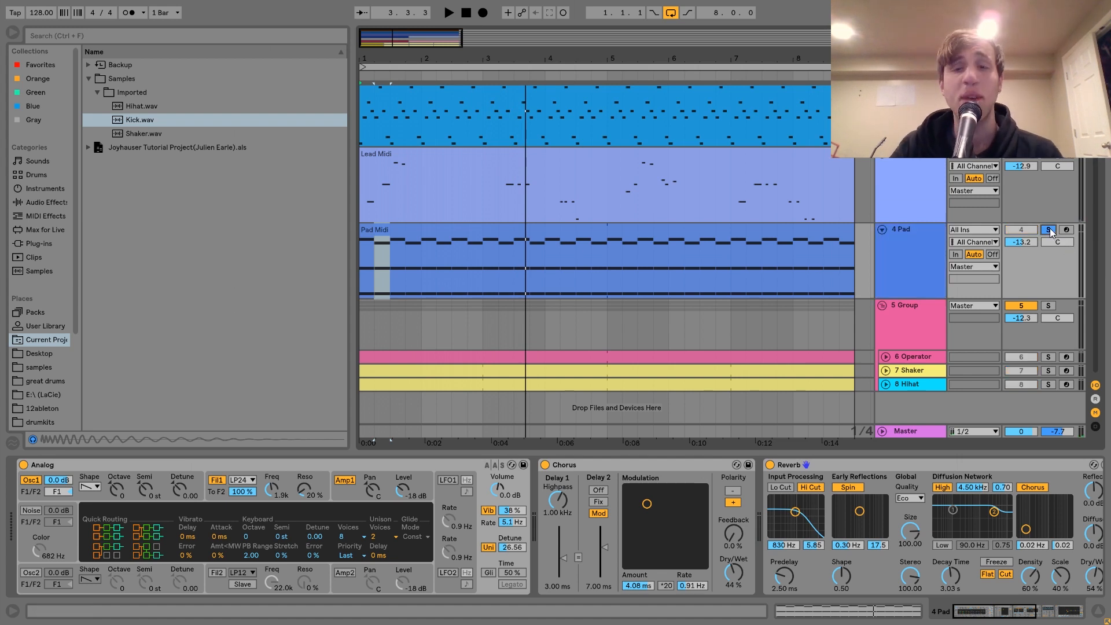
click(101, 495)
click(215, 493)
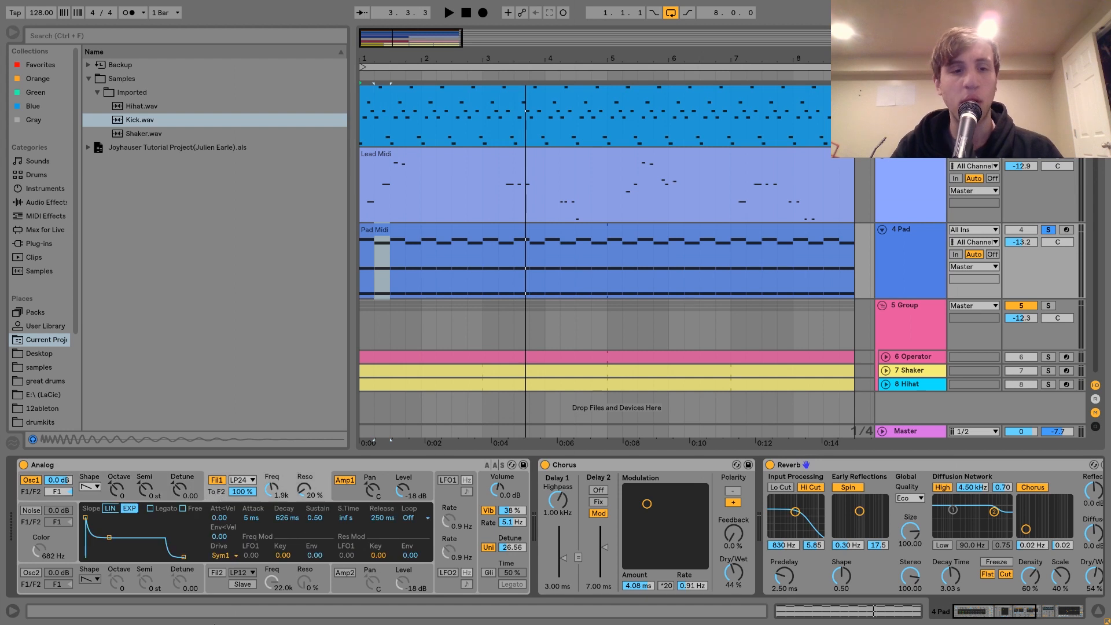
click(345, 488)
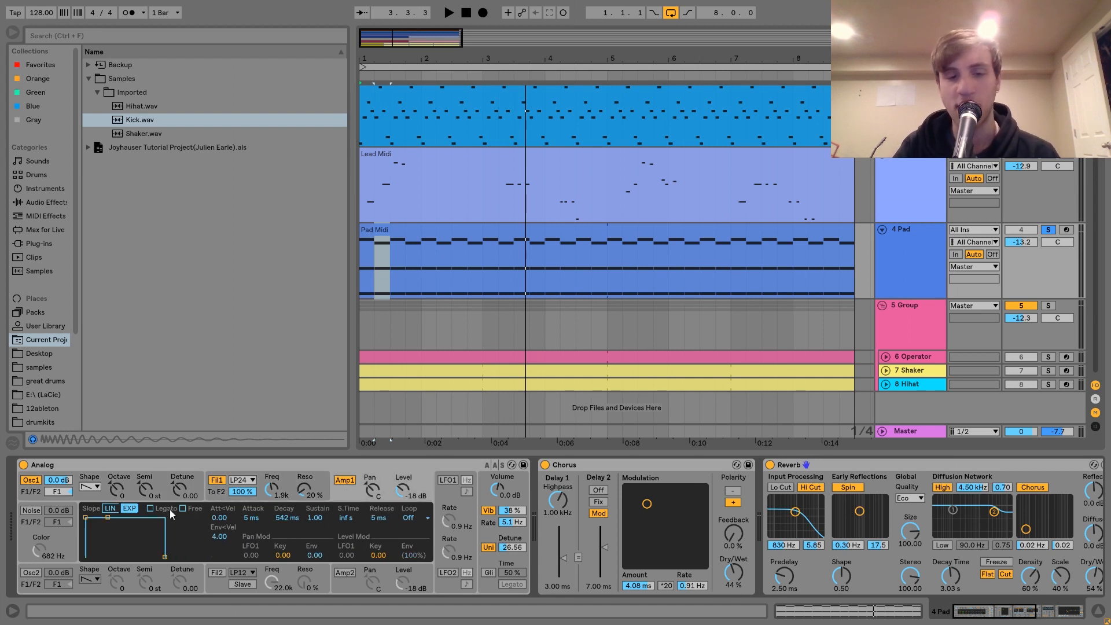
click(496, 525)
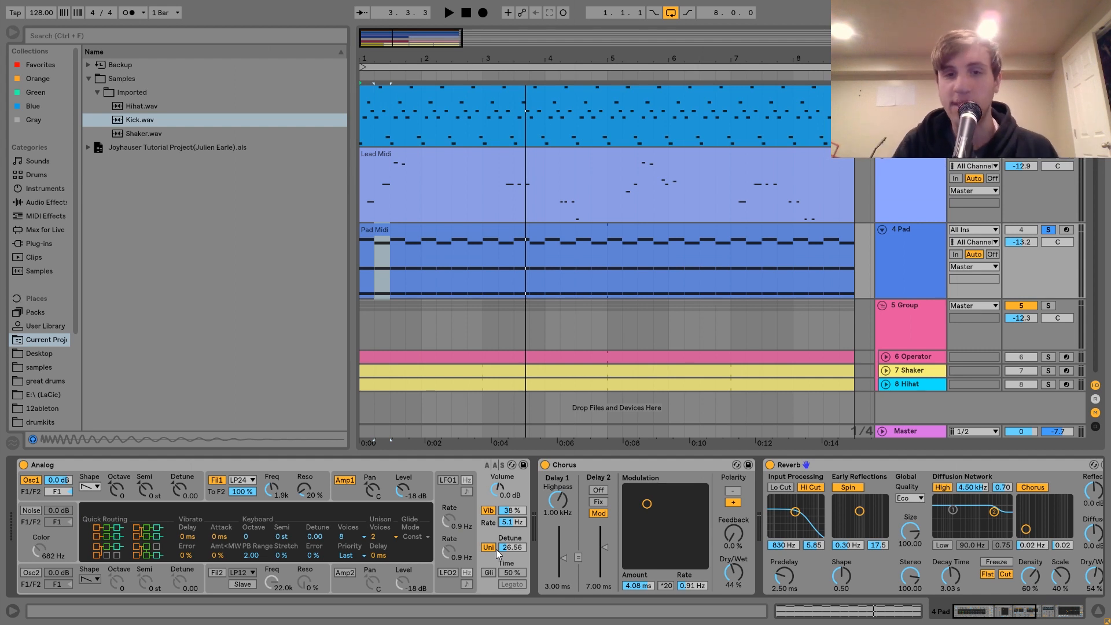
Show Analog's Filter 1 envelope and listen to the soloed pad.
scroll(344, 554, right, 2)
click(277, 481)
key(space)
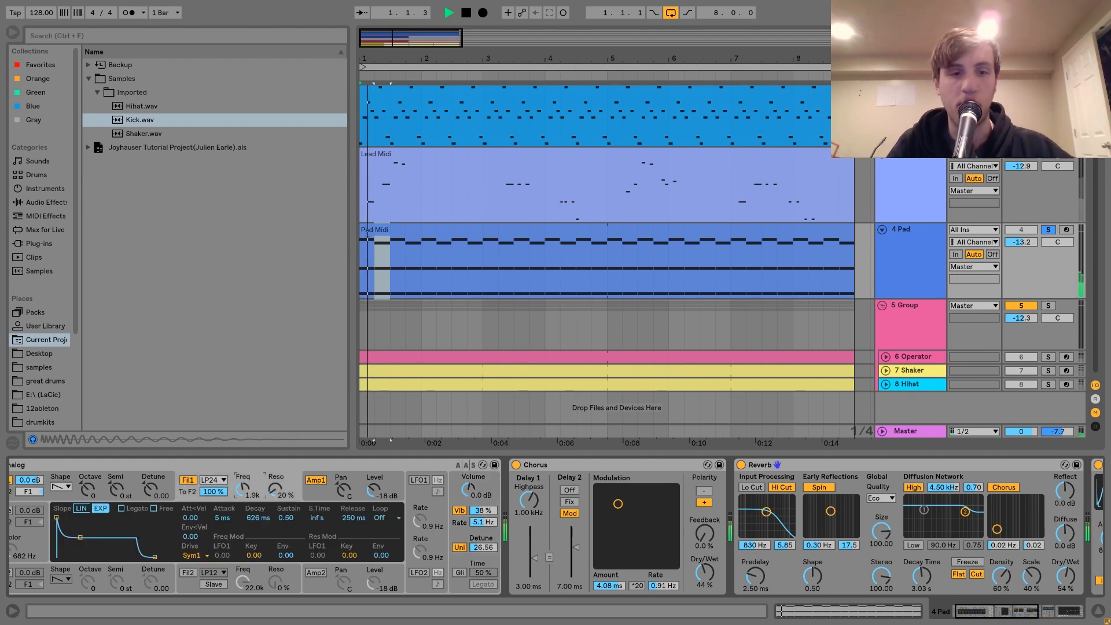
key(space)
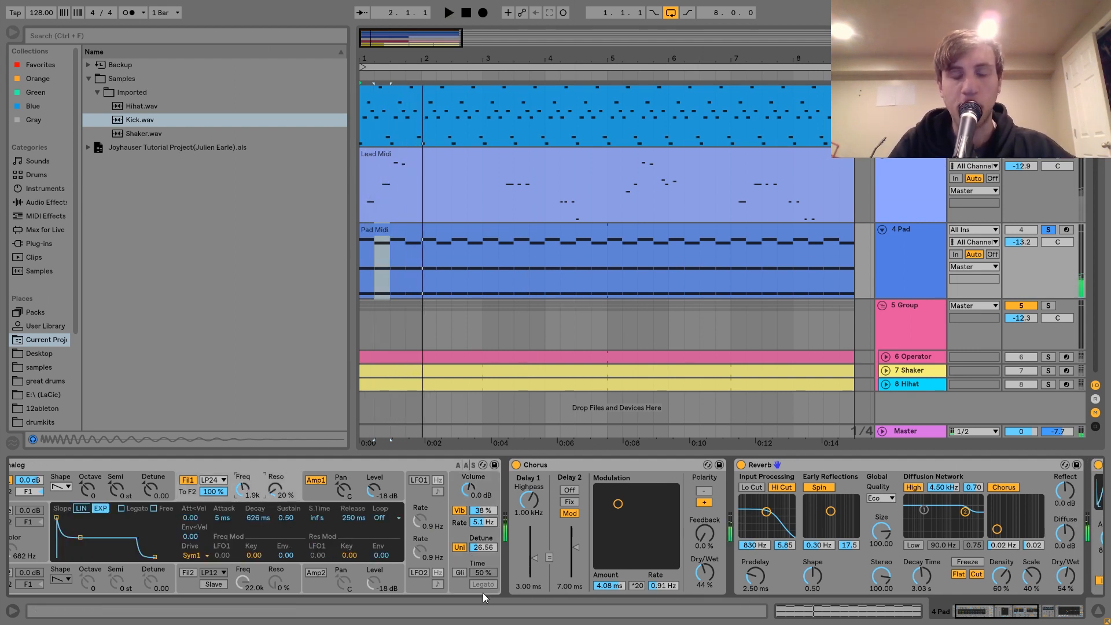
Review the Pad's Chorus, Reverb, Auto Pan and EQ Eight settings, and play the soloed clip through them.
scroll(483, 592, right, 10)
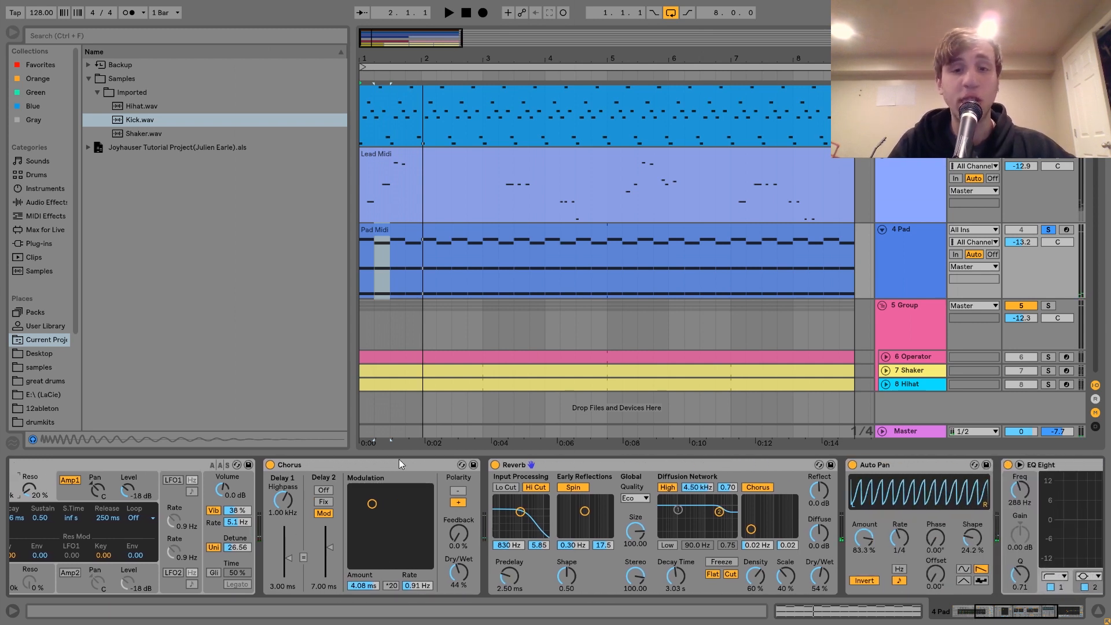
scroll(375, 482, right, 5)
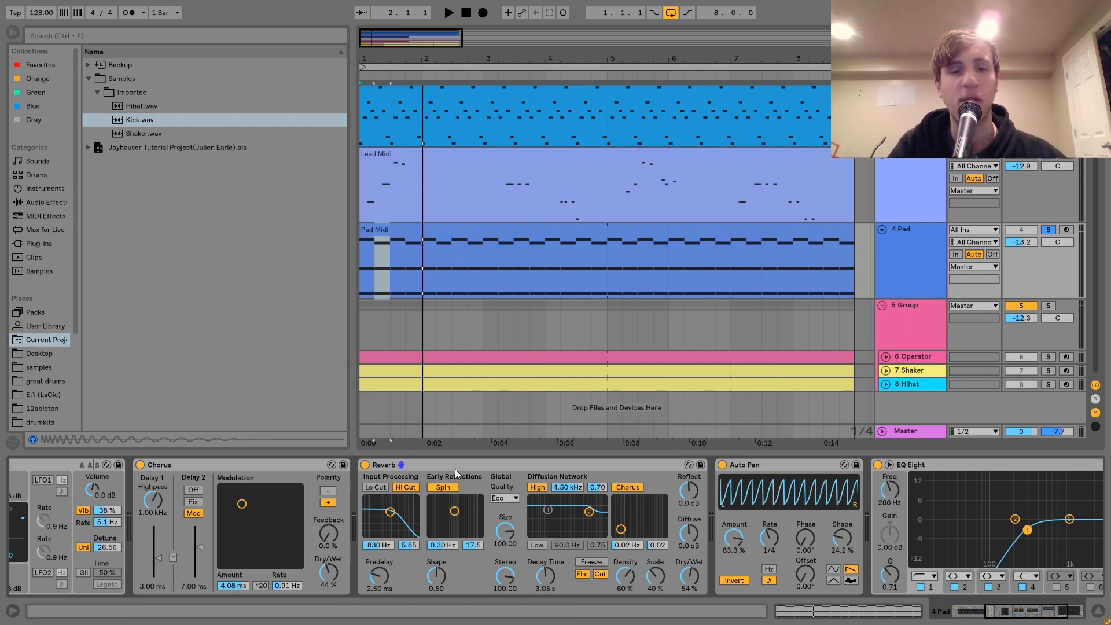
scroll(449, 470, right, 7)
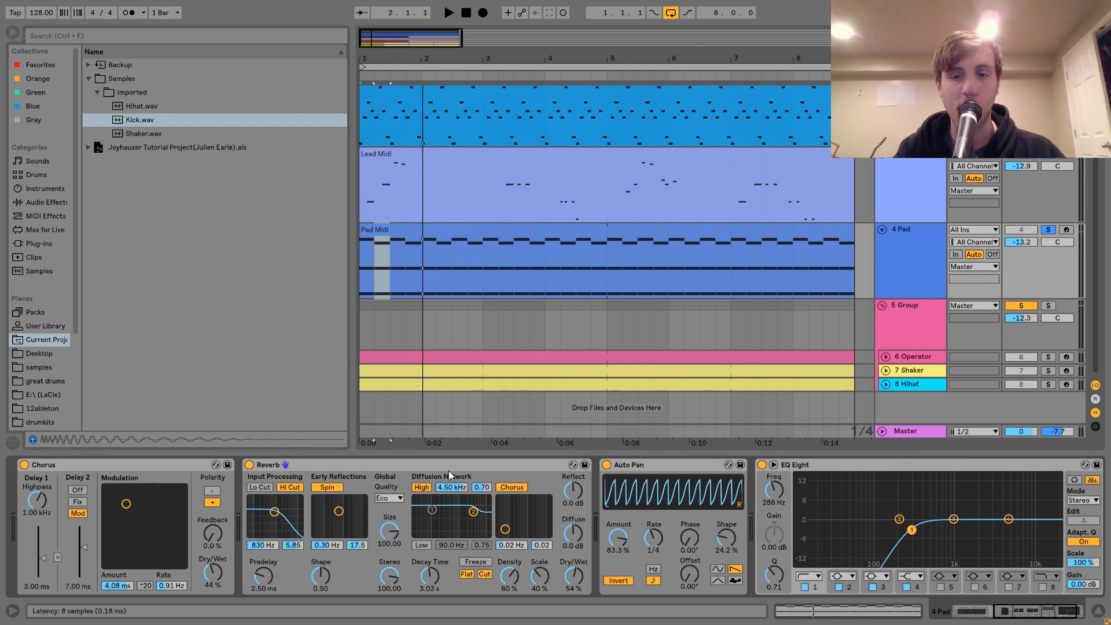
click(596, 467)
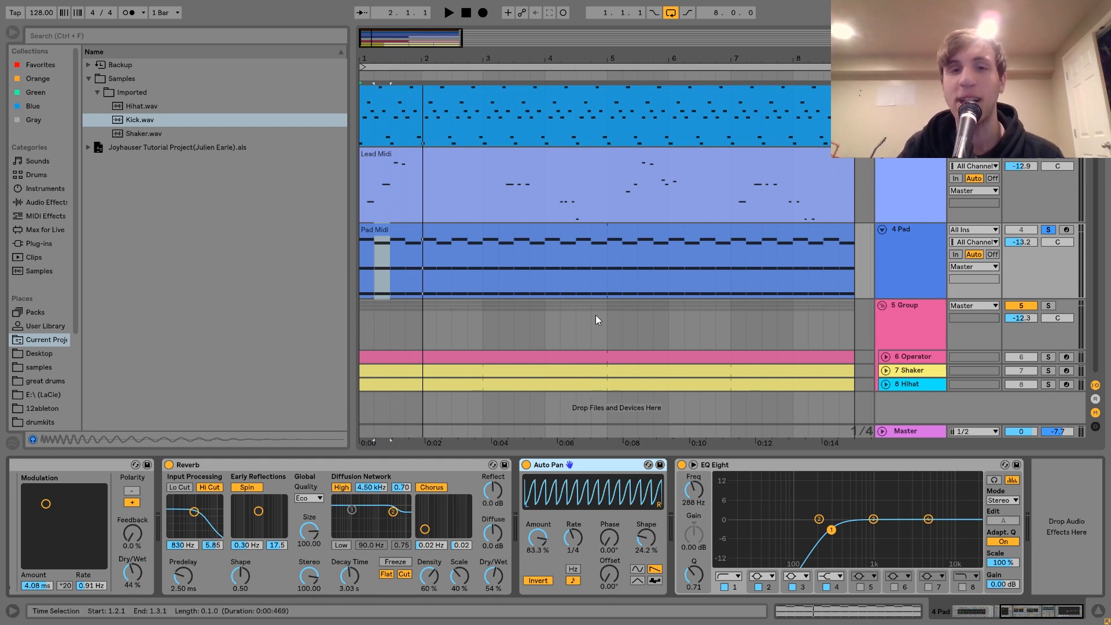
click(554, 236)
key(space)
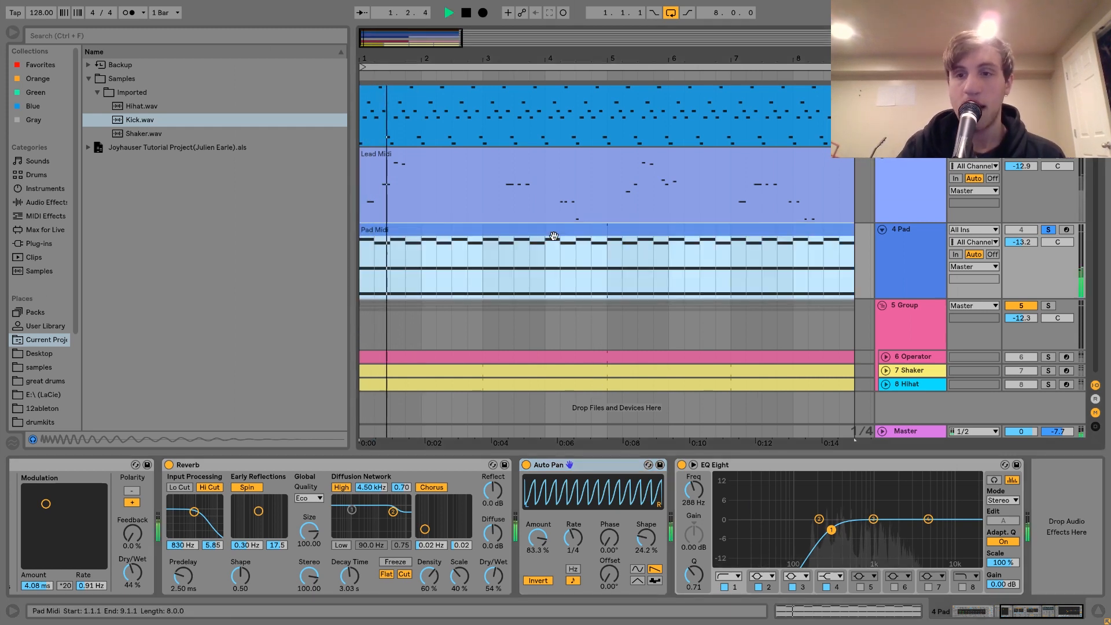
key(space)
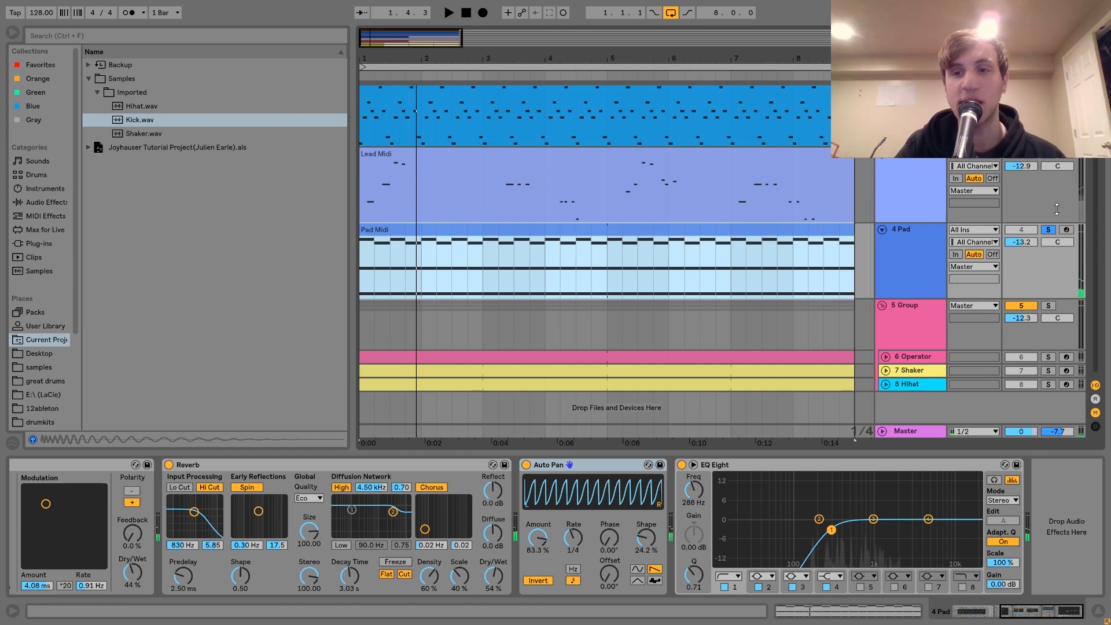
Unsolo the Pad to hear it within the full mix, and solo it again before stopping playback.
click(1048, 231)
key(space)
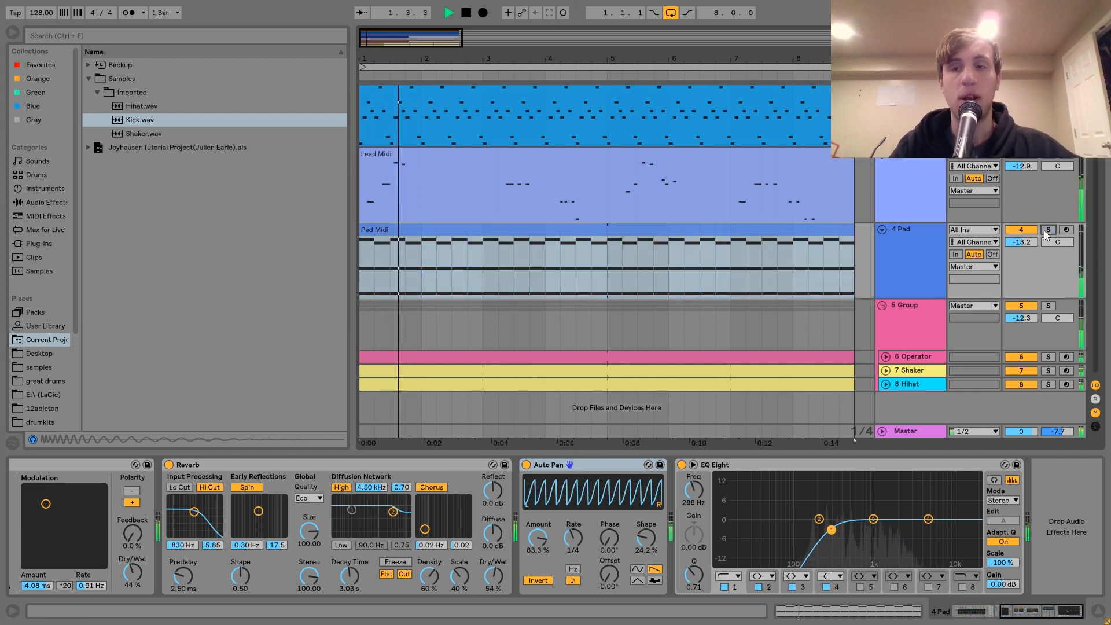
click(1046, 231)
key(space)
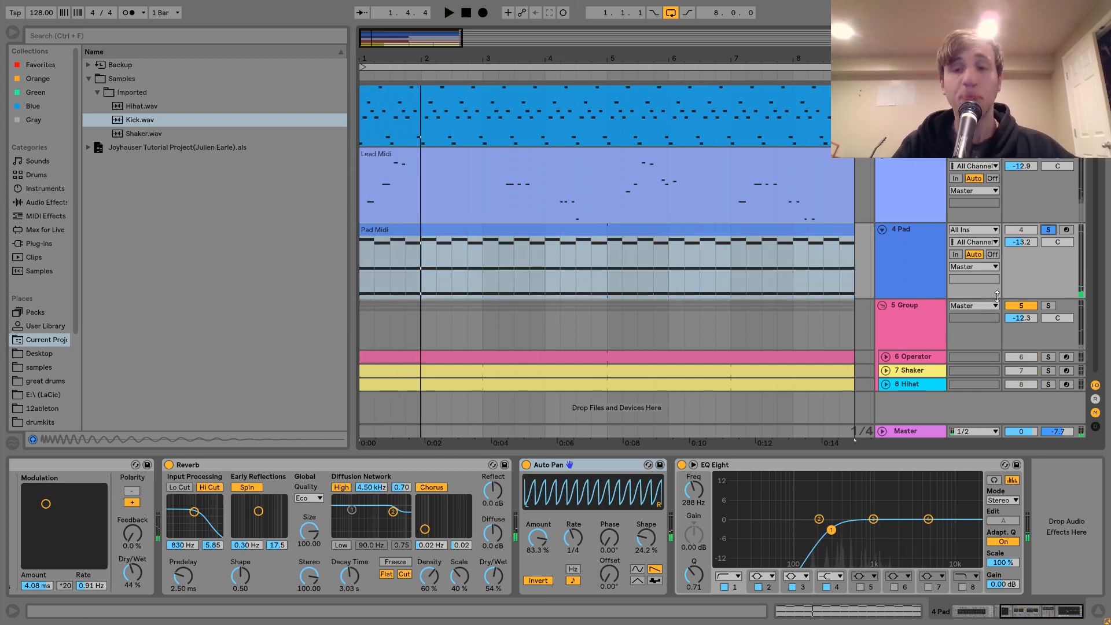
Solo and unfold the Operator track, select its MIDI clip and listen to the repeated note pattern.
click(912, 357)
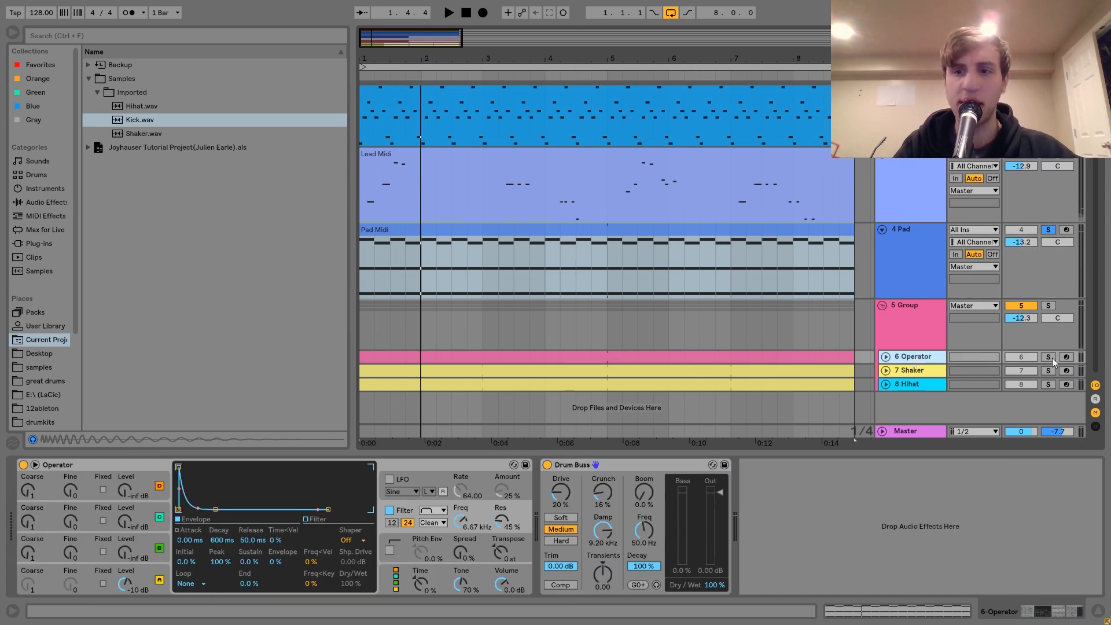
click(1049, 357)
click(885, 356)
click(802, 360)
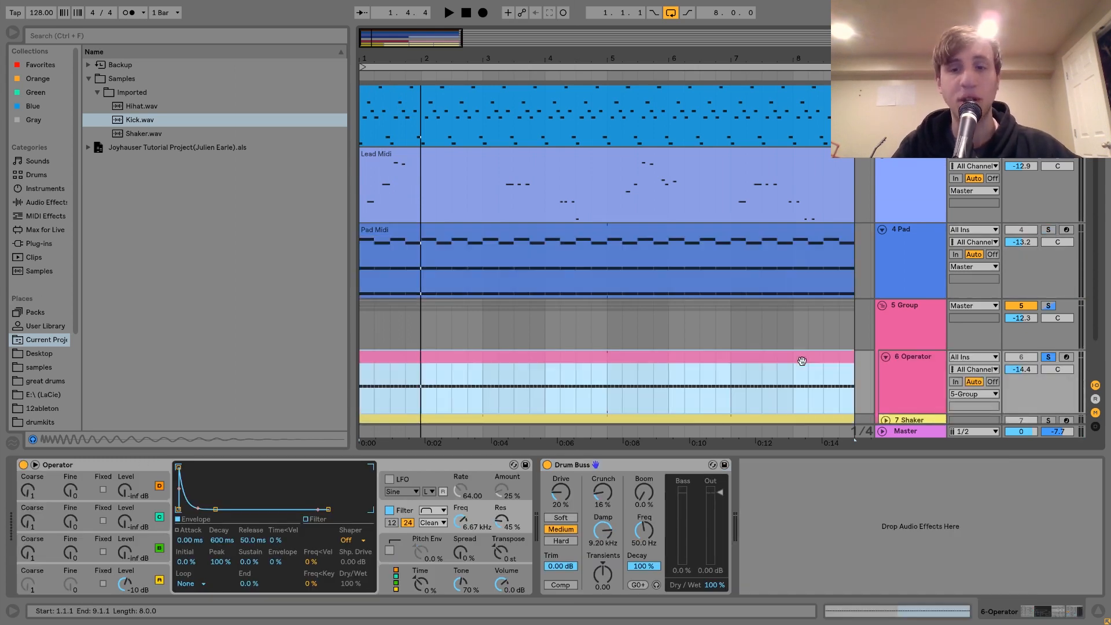
key(space)
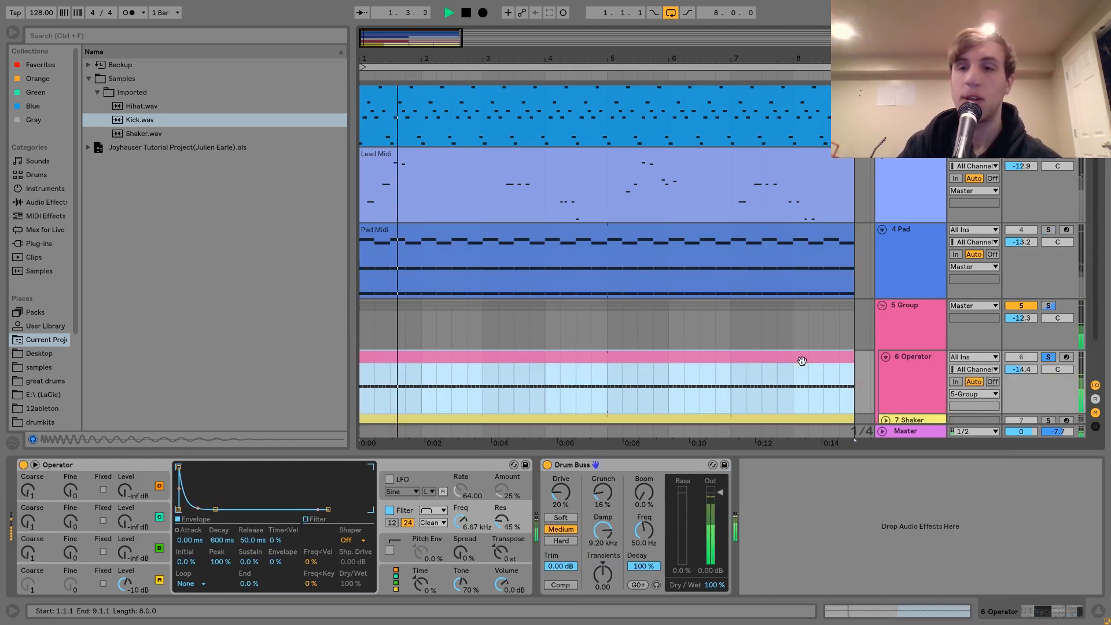
key(space)
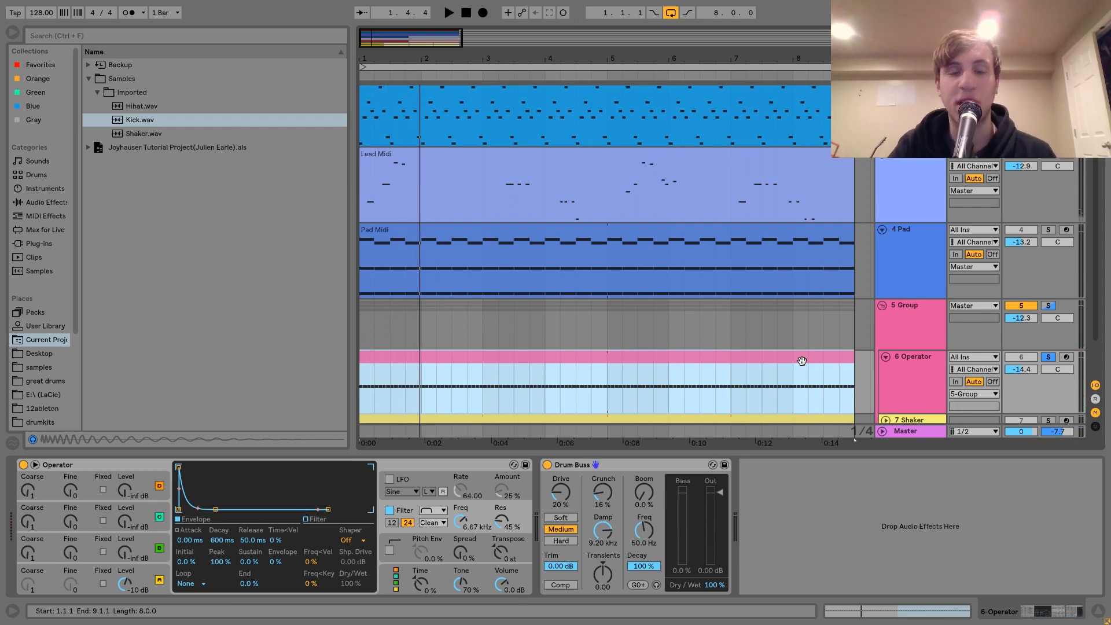
key(space)
key(space)
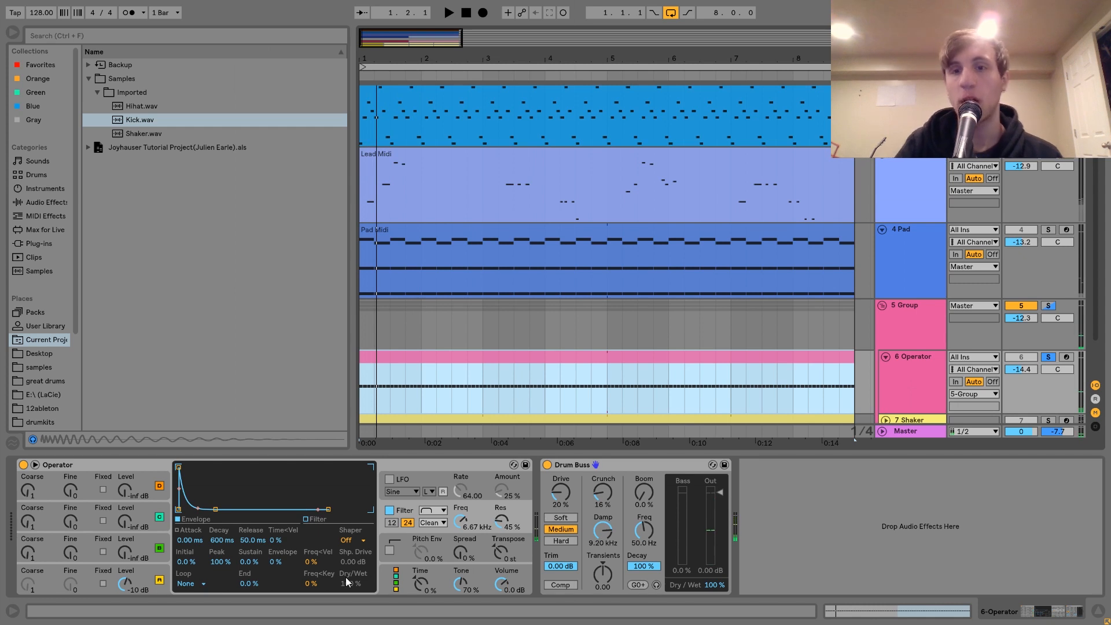
Review Operator's oscillator A envelope and filter settings, and play the soloed sound.
click(157, 566)
click(405, 507)
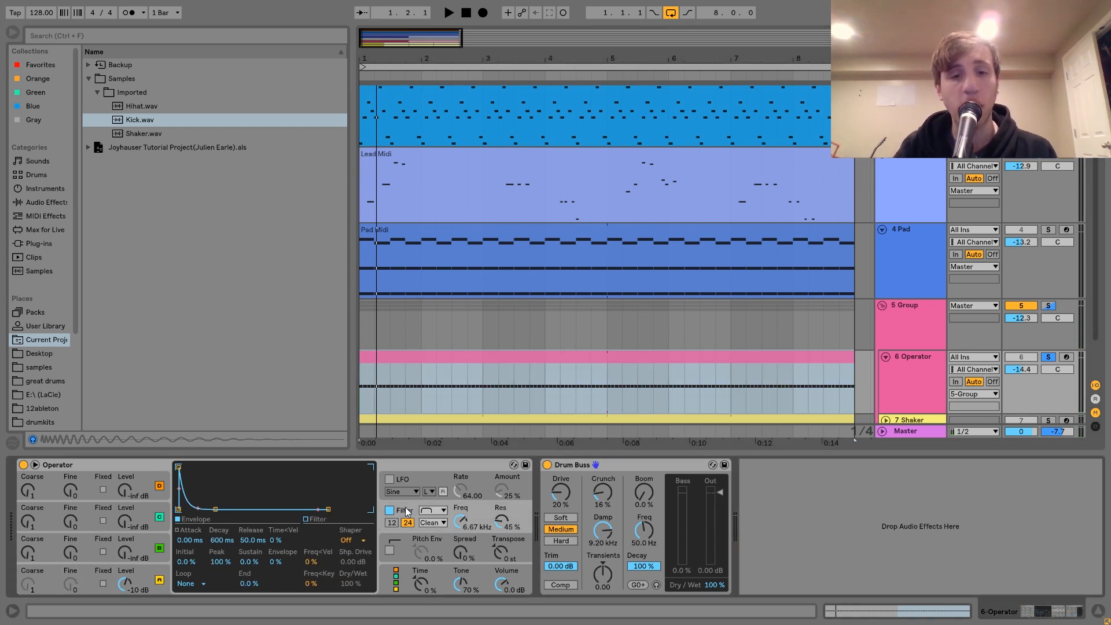
key(space)
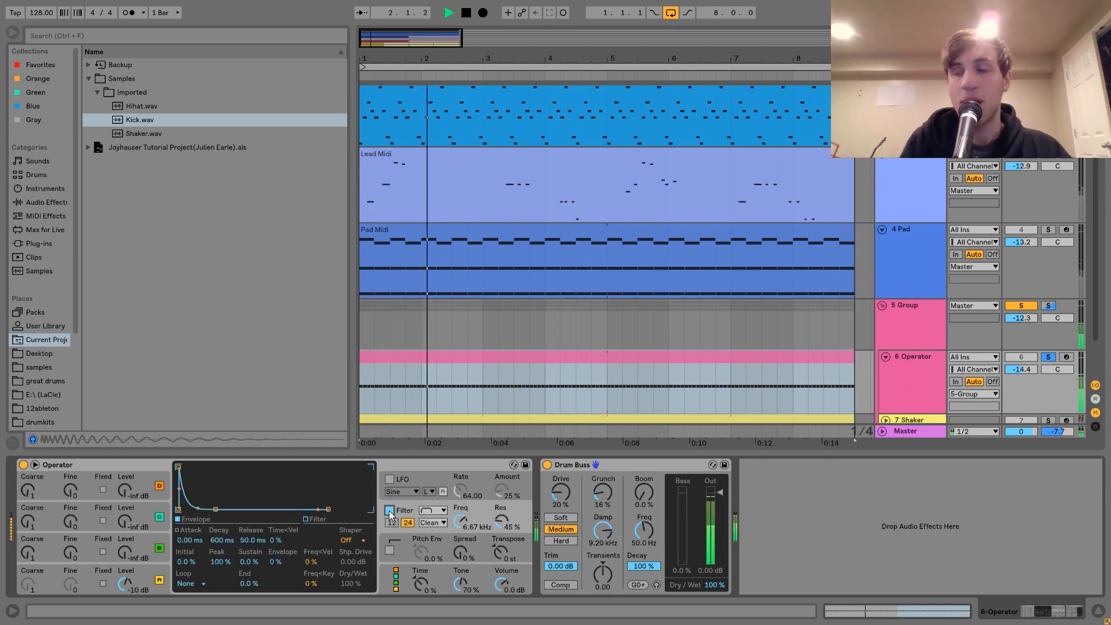
key(space)
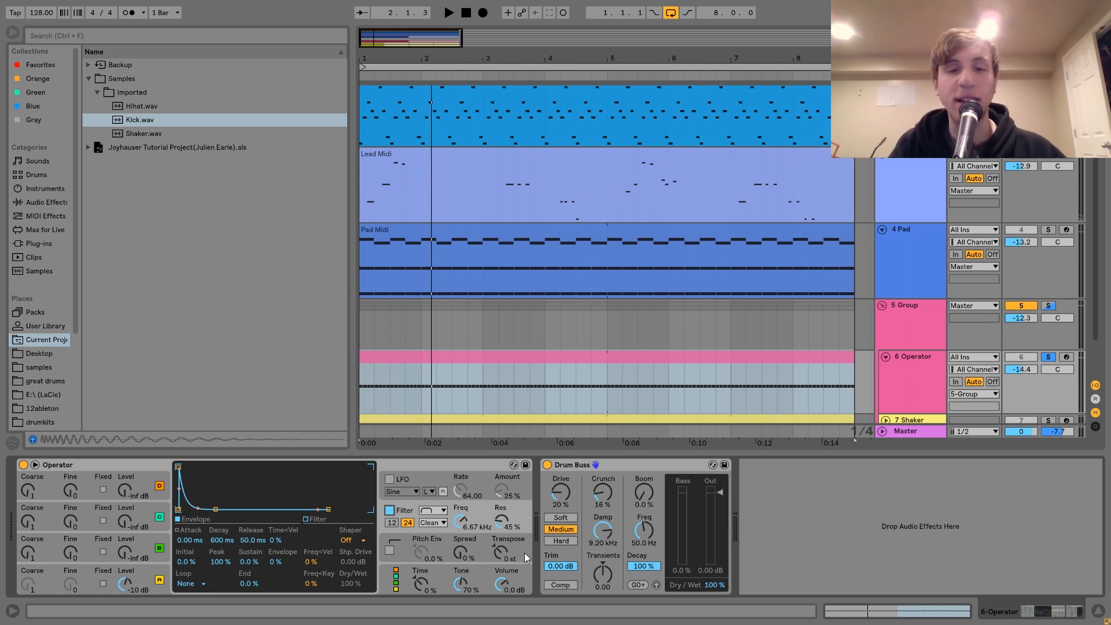
Bypass Drum Buss on the Operator track, listen to the sound without it, and re-enable the effect.
click(548, 464)
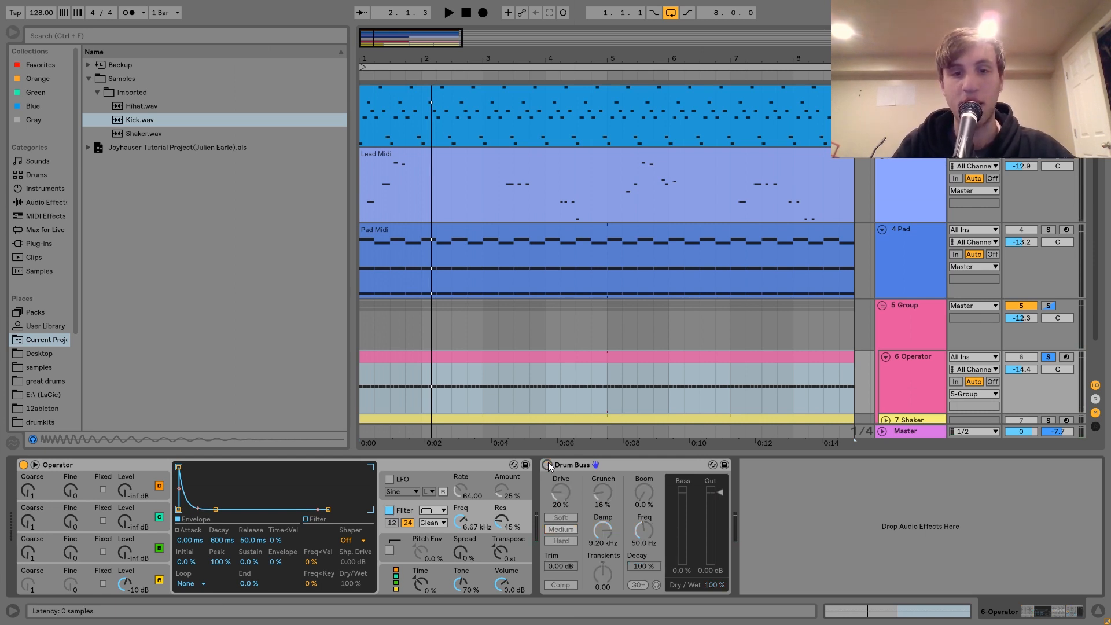
key(space)
click(547, 464)
key(space)
Solo the Shaker and Hihat tracks together, unfold both, and listen while viewing their Simpler samples.
scroll(690, 374, down, 3)
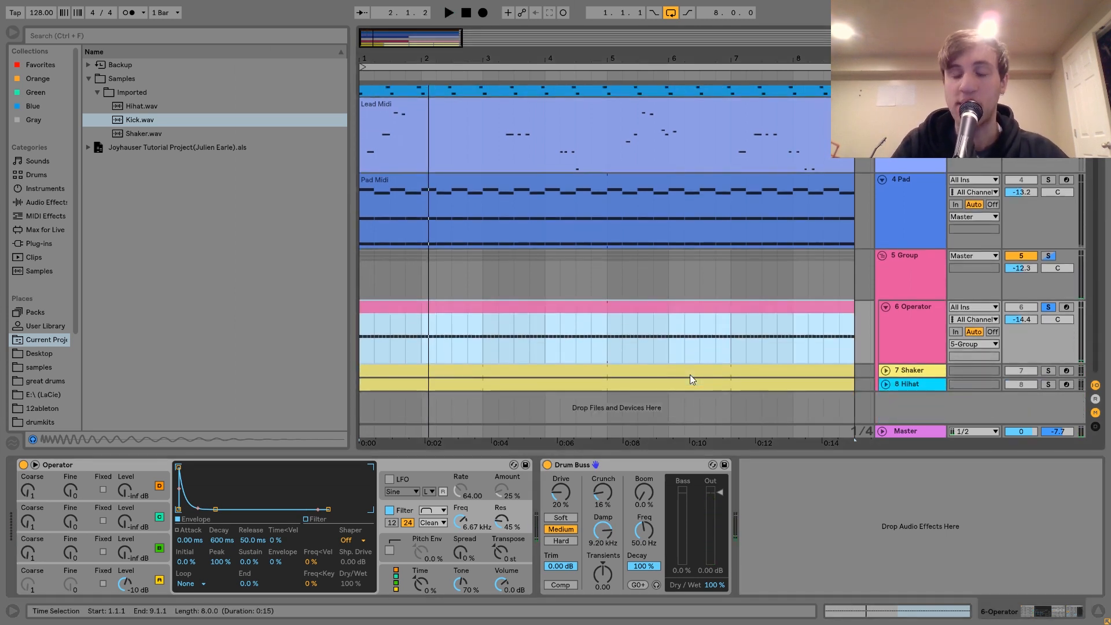
click(918, 371)
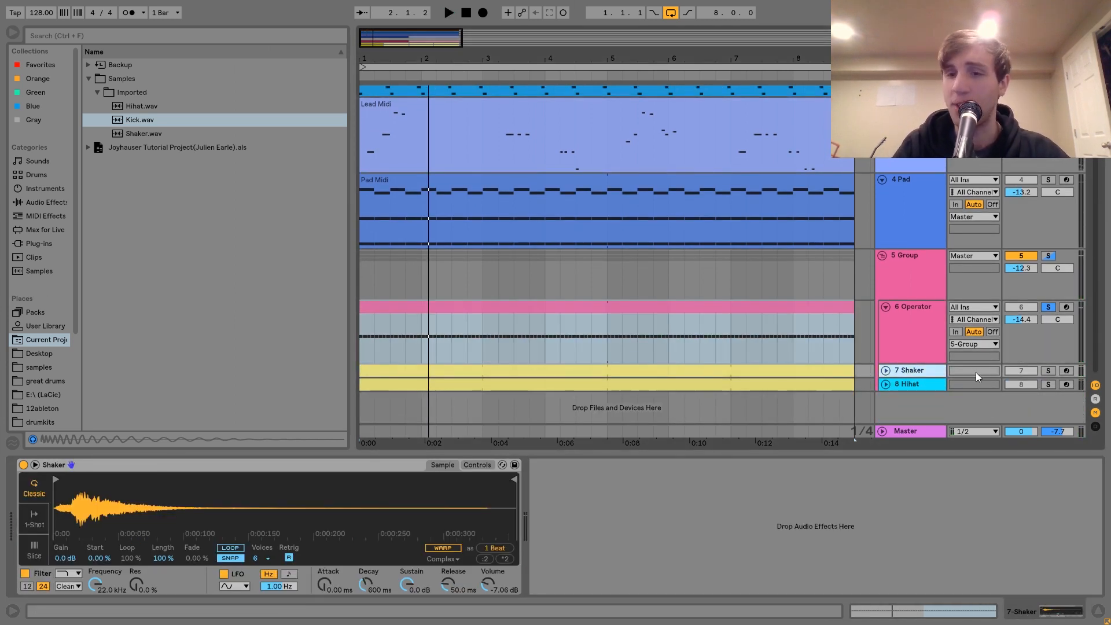
click(1048, 384)
key(space)
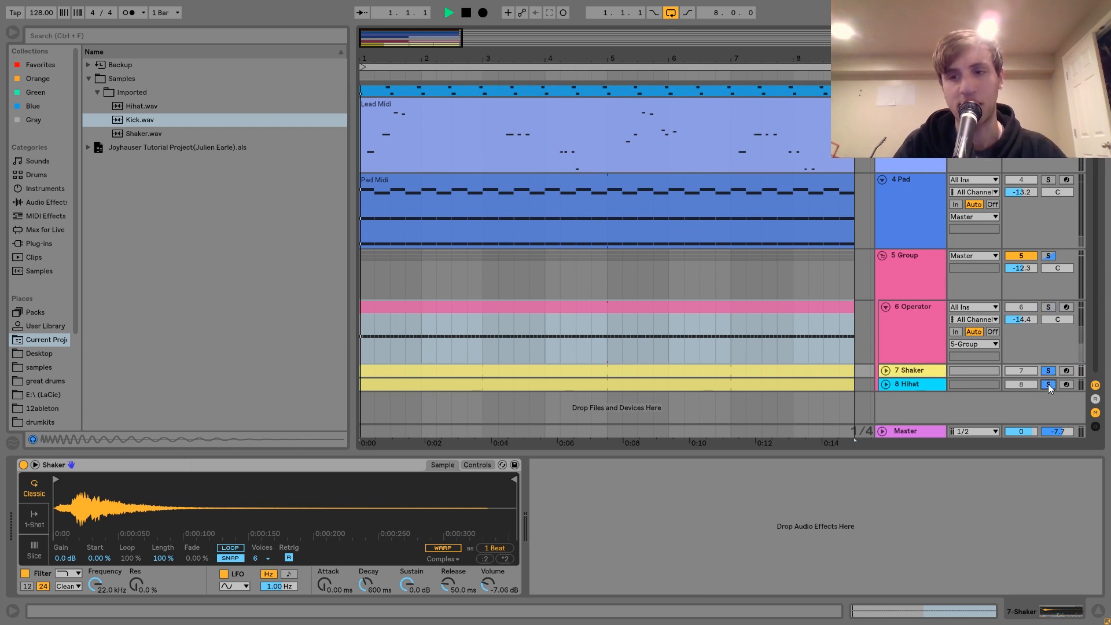
click(886, 384)
click(886, 354)
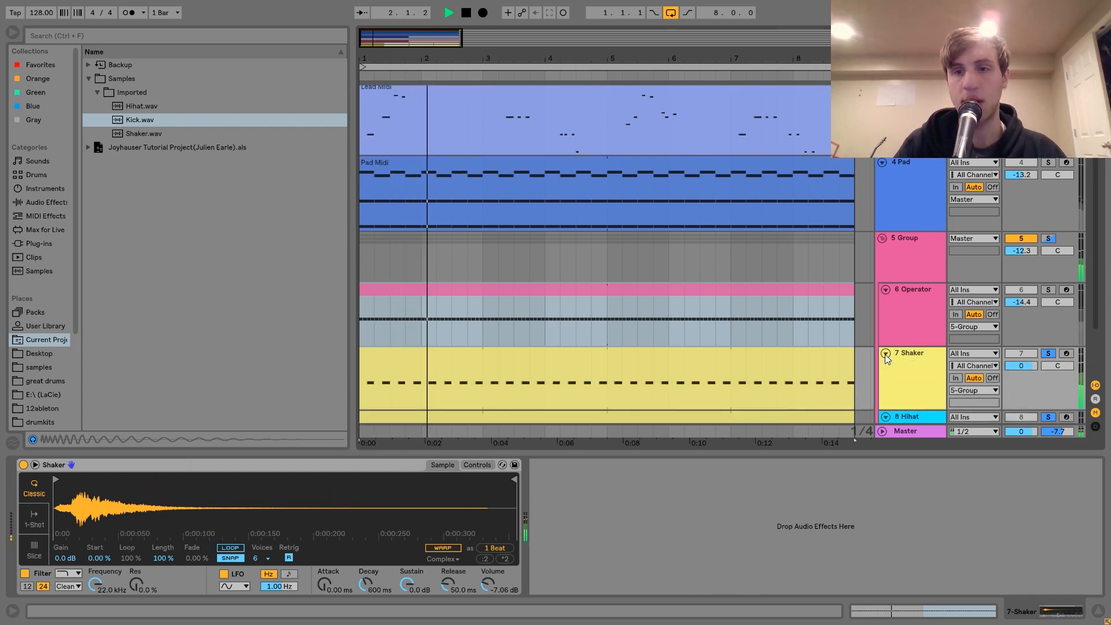
click(913, 418)
key(space)
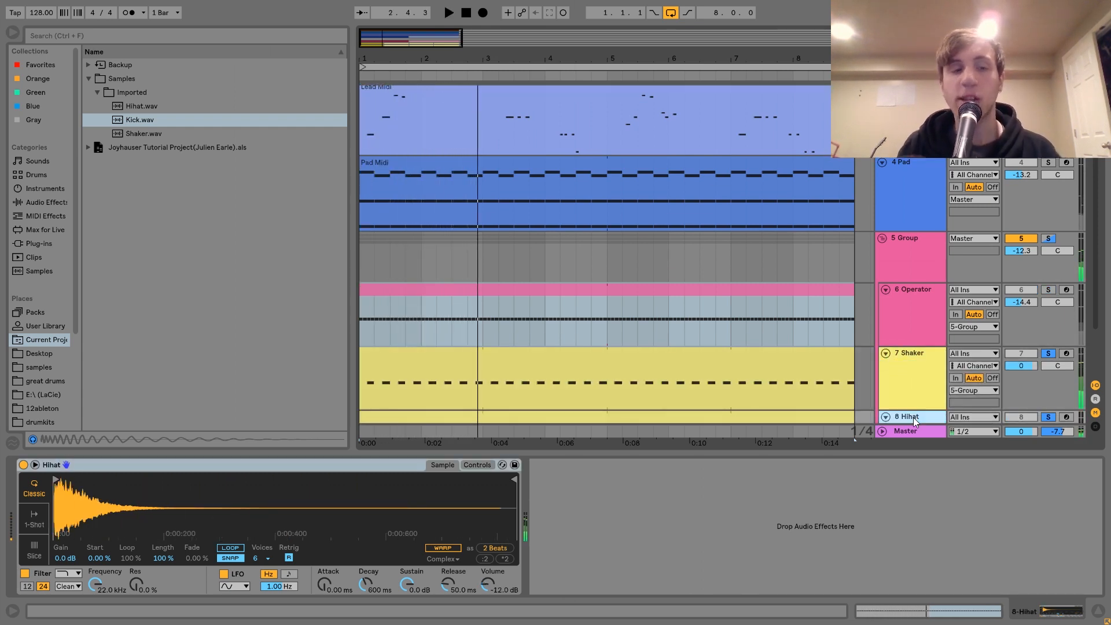
Clear the Shaker and Hihat solos and listen to them together with the Operator track.
click(1048, 238)
click(1048, 238)
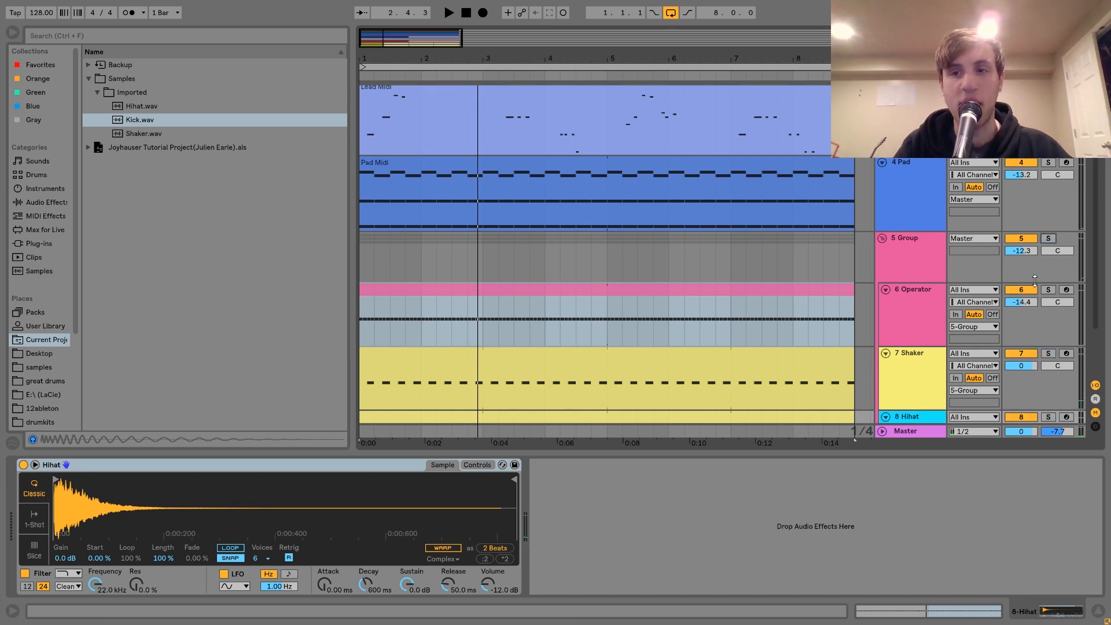
click(1028, 290)
key(space)
click(1027, 291)
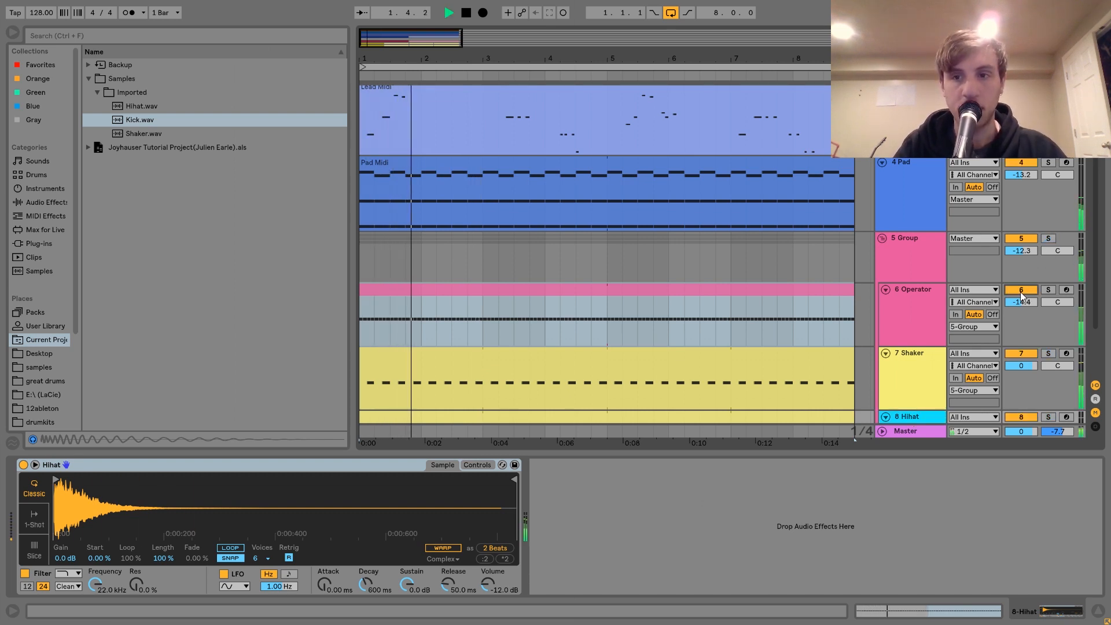
scroll(939, 349, down, 2)
scroll(939, 350, down, 2)
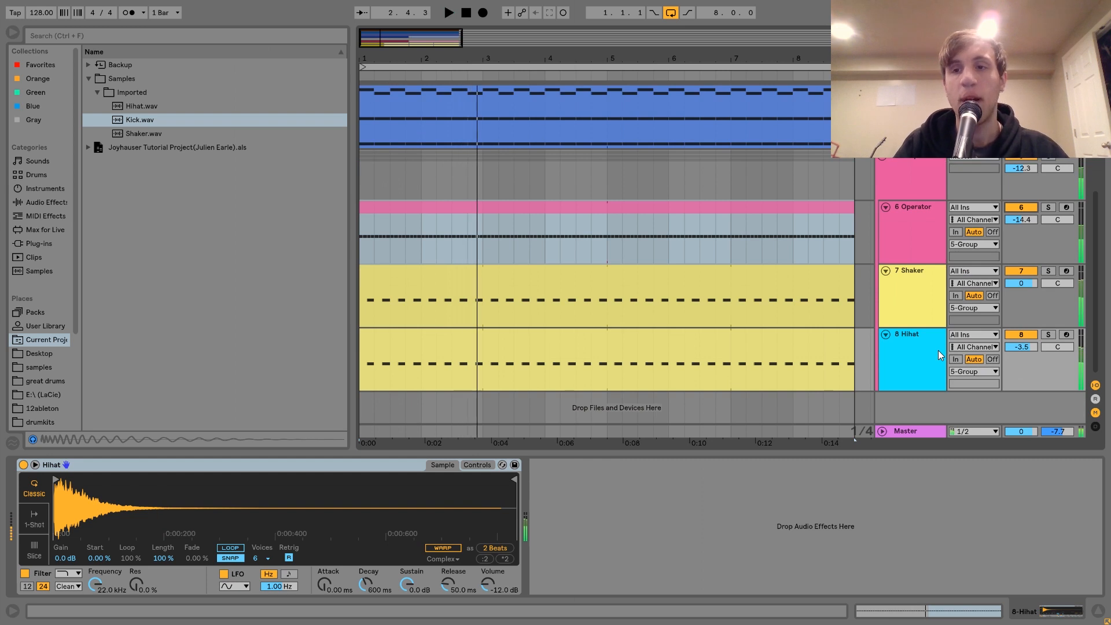
key(space)
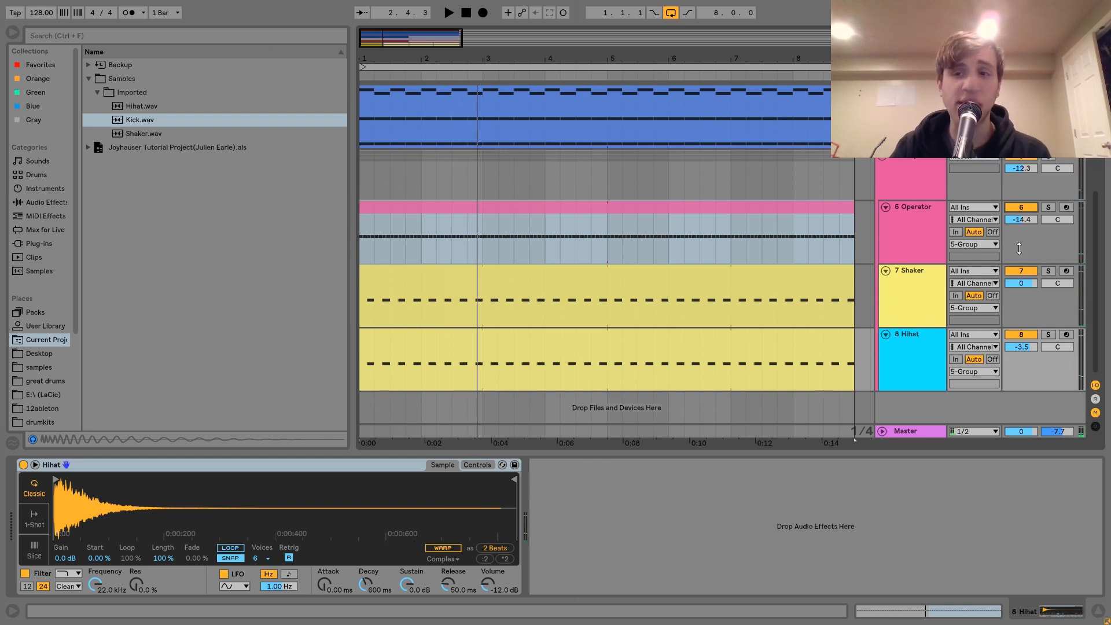
Solo the Shaker and the Hihat one at a time to compare their sounds, and clear the solo.
click(919, 282)
key(space)
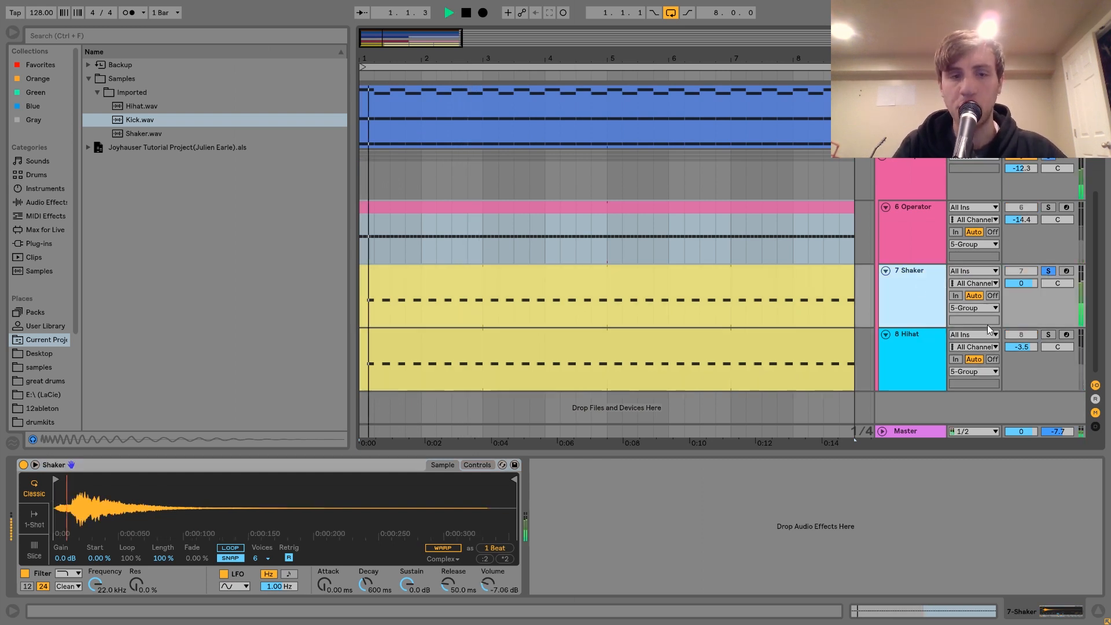
click(894, 345)
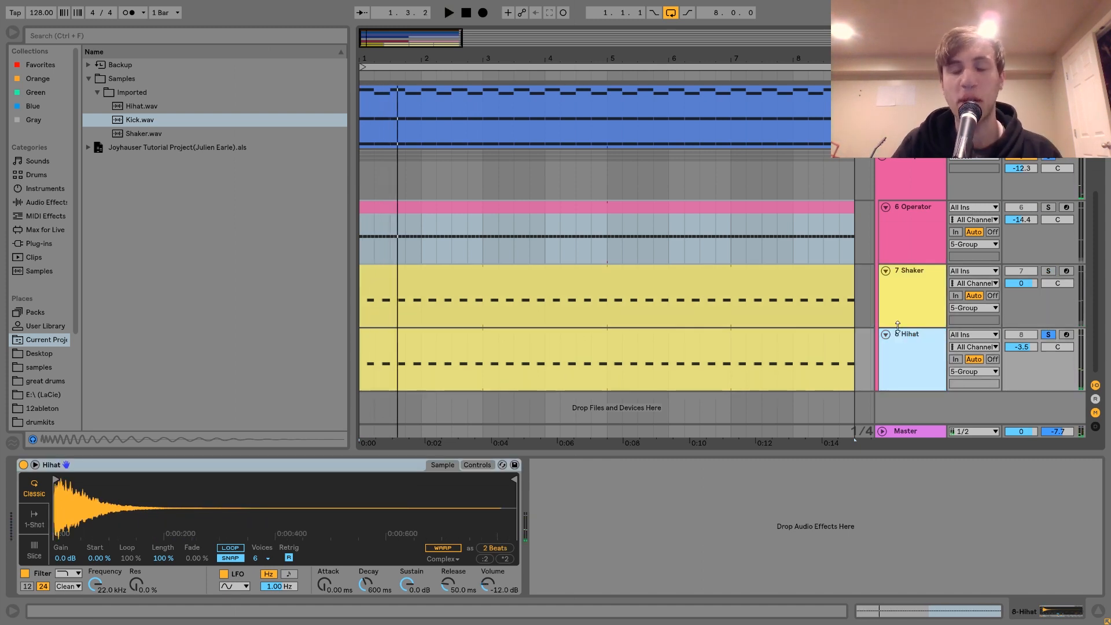
shift+click(911, 298)
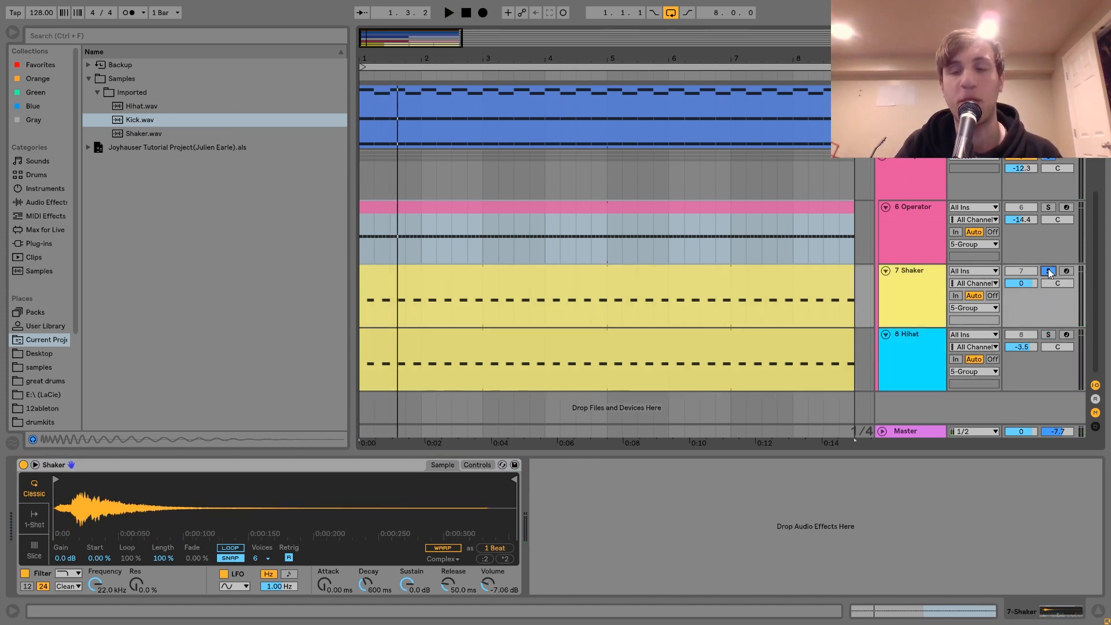
click(1048, 334)
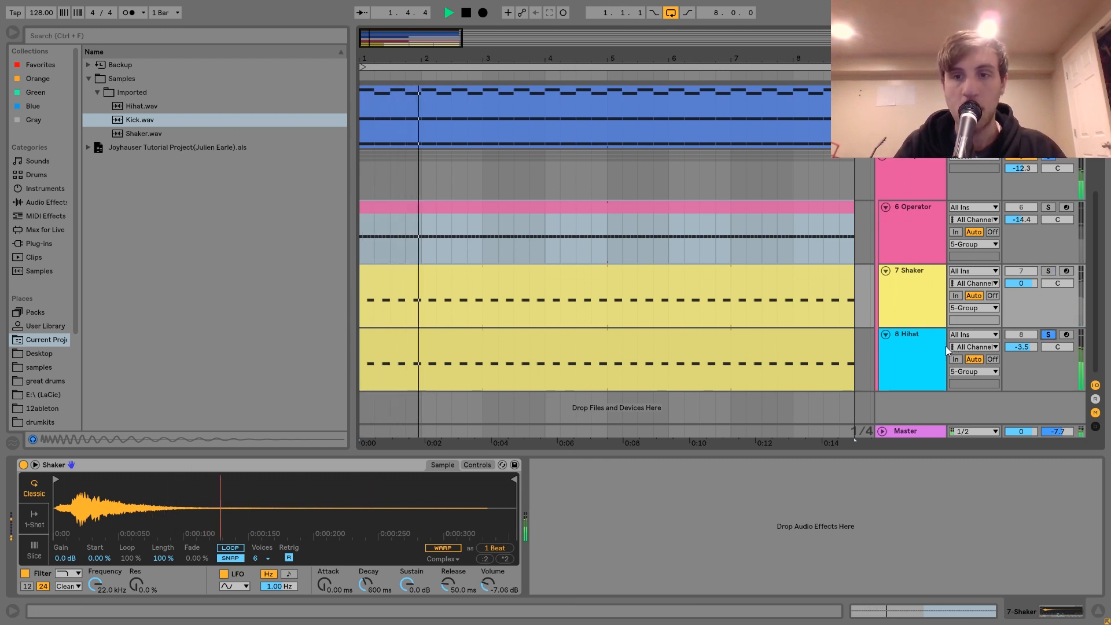
key(space)
click(1049, 334)
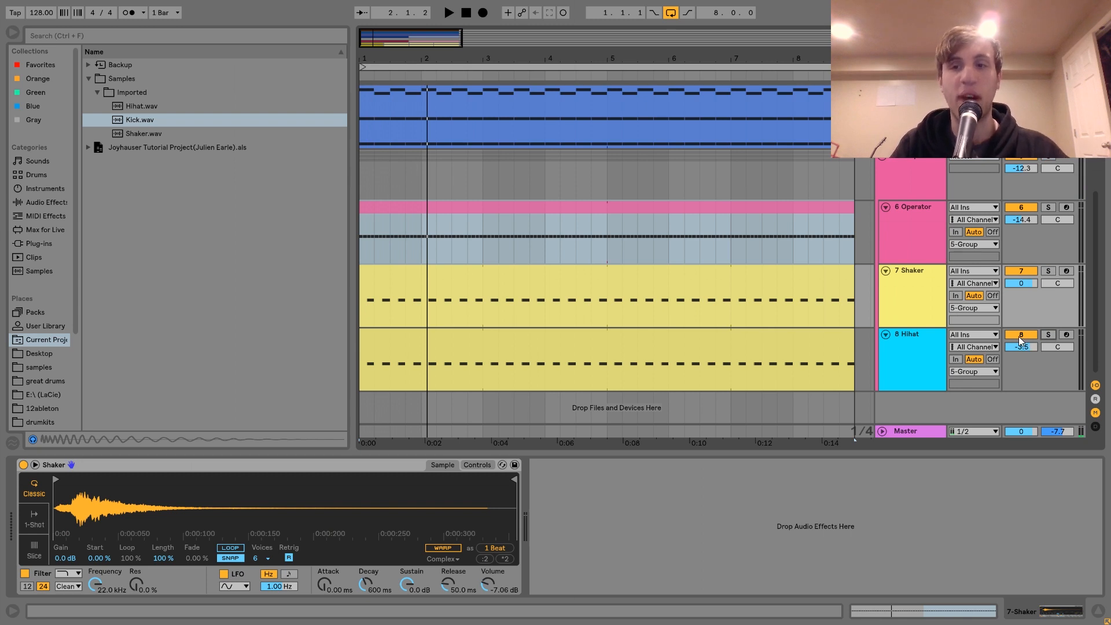
Mute the Hihat and listen to the percussion group without it.
key(space)
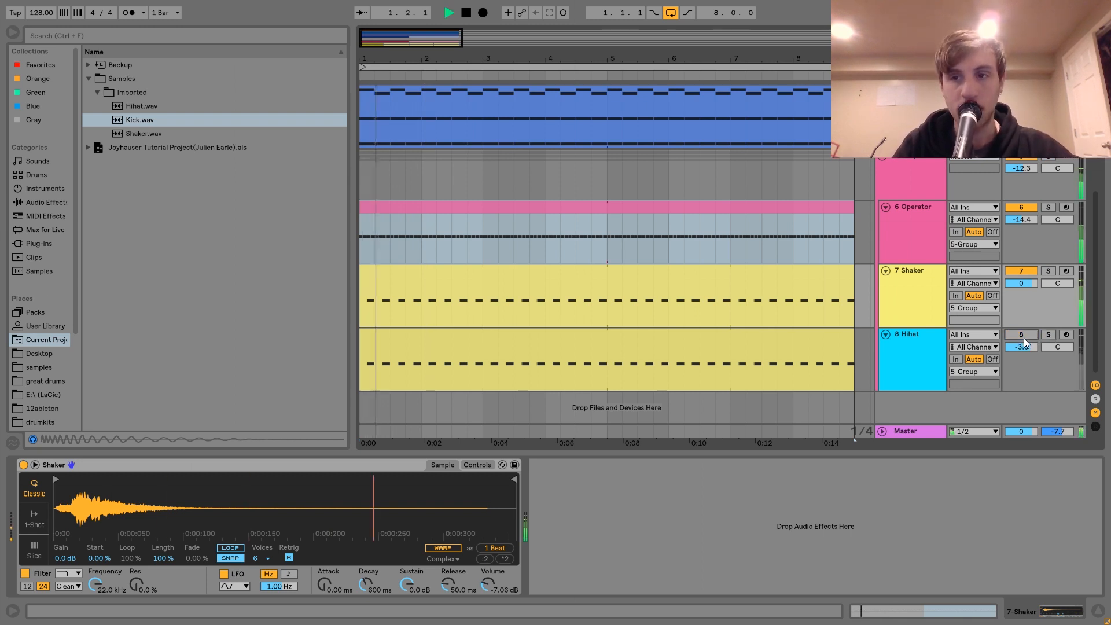
click(1024, 336)
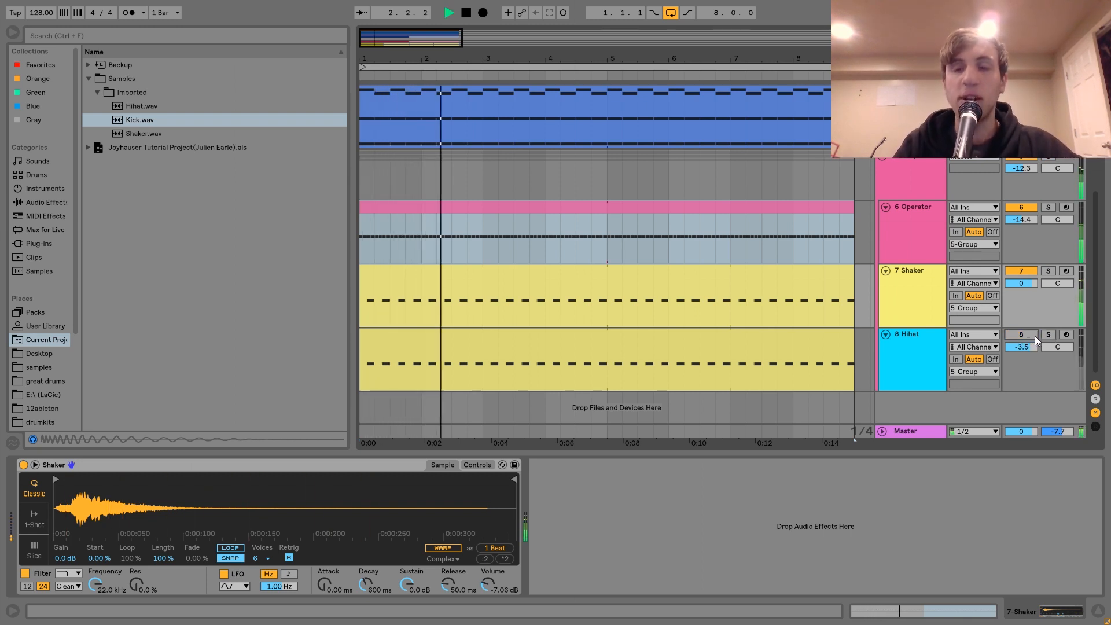
click(1035, 334)
key(space)
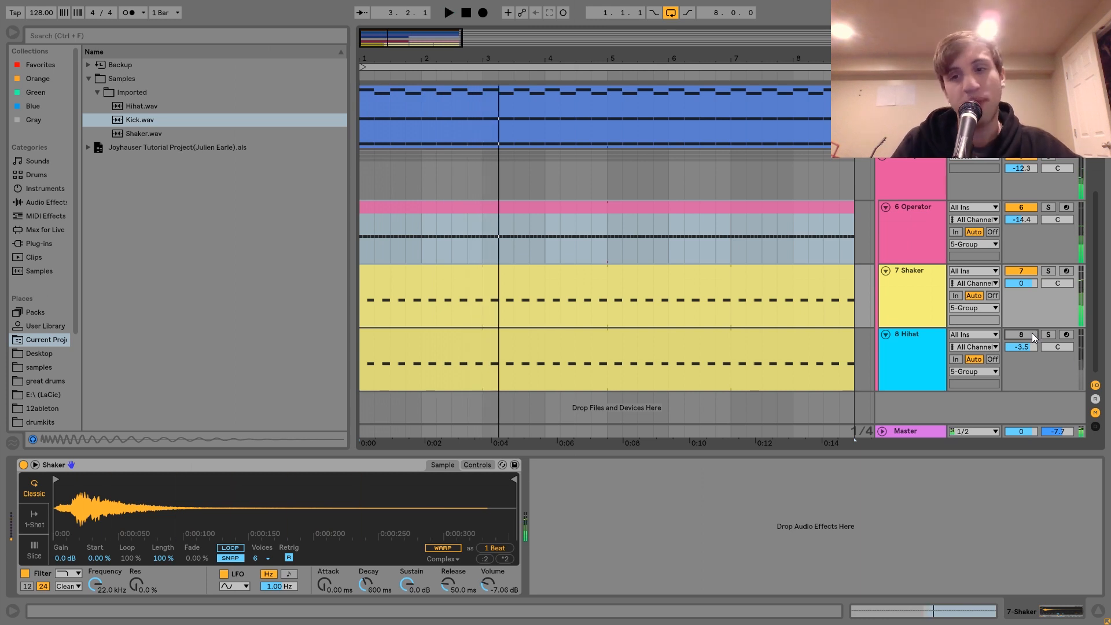
Listen to the percussion group with the Shaker muted, and unmute it to hear all three tracks together.
click(1019, 271)
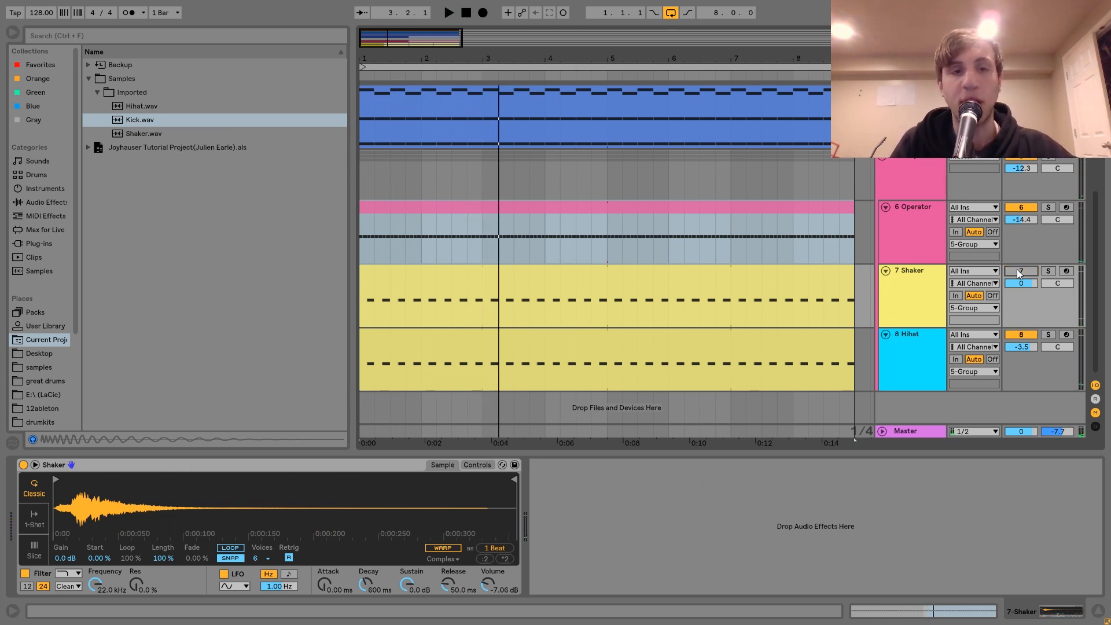
key(space)
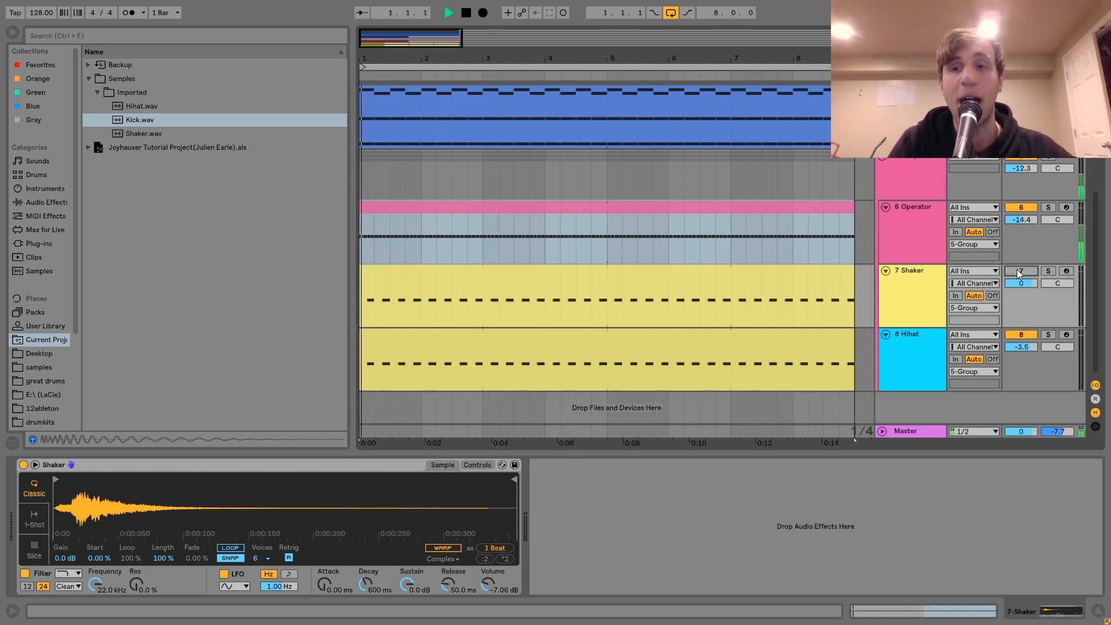
key(space)
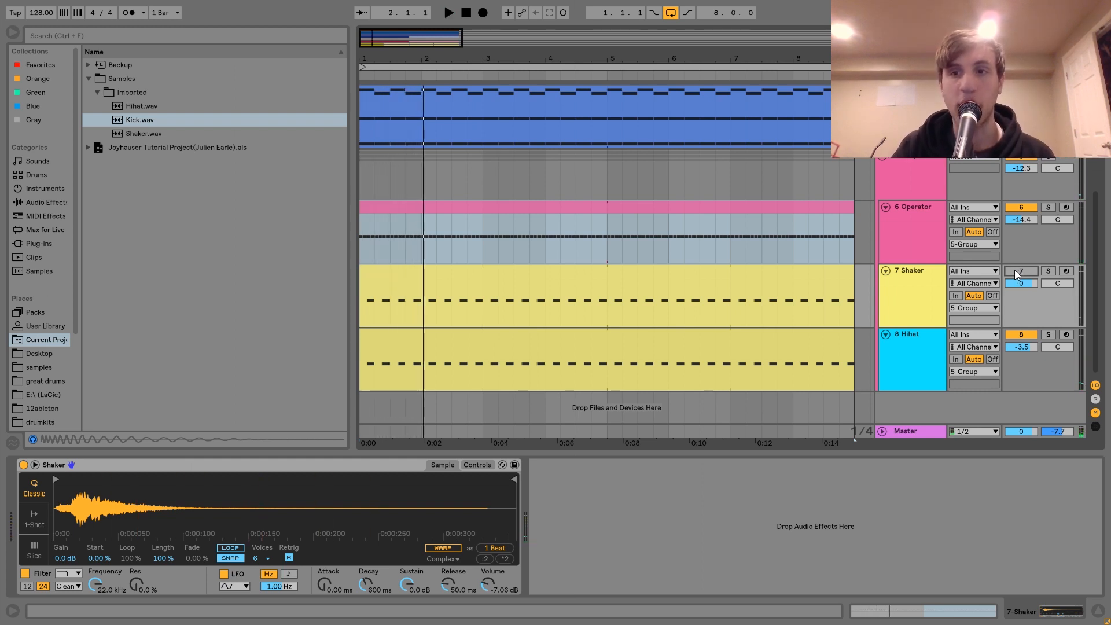
click(1017, 270)
key(space)
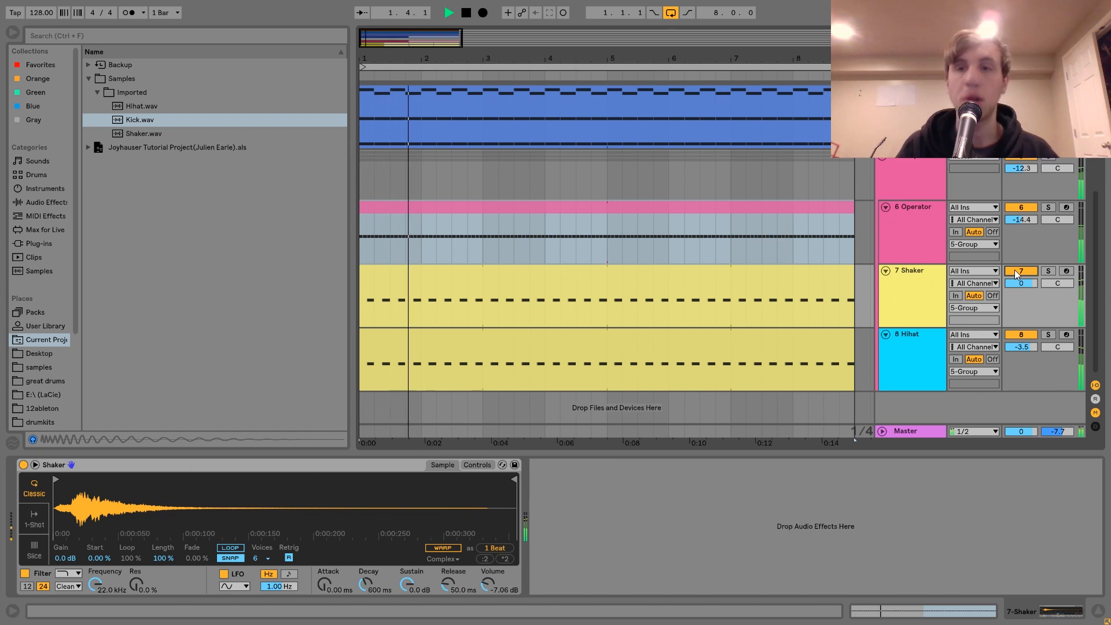
key(space)
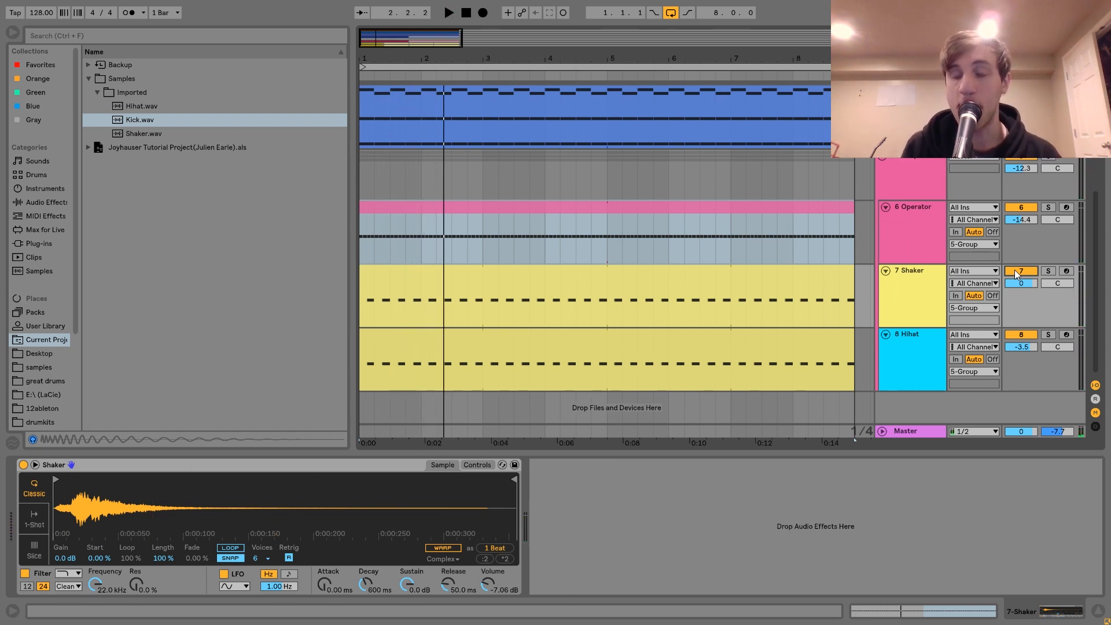
Bypass EQ Eight, Compressor, Drum Buss and Reverb on the percussion Group, and play it from the start without effects.
click(915, 183)
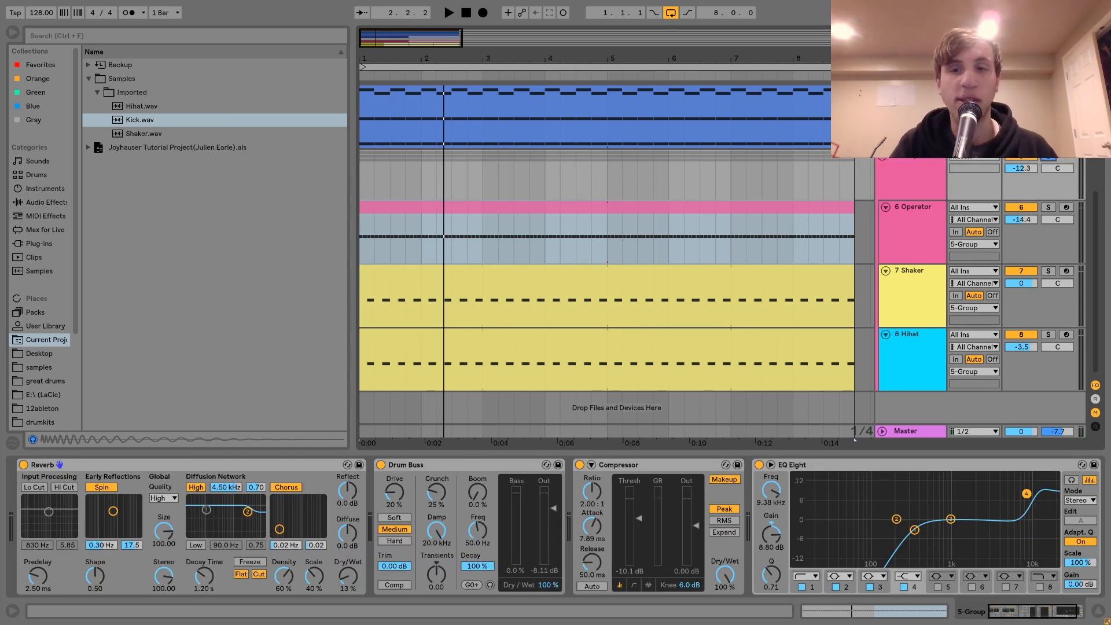
click(360, 182)
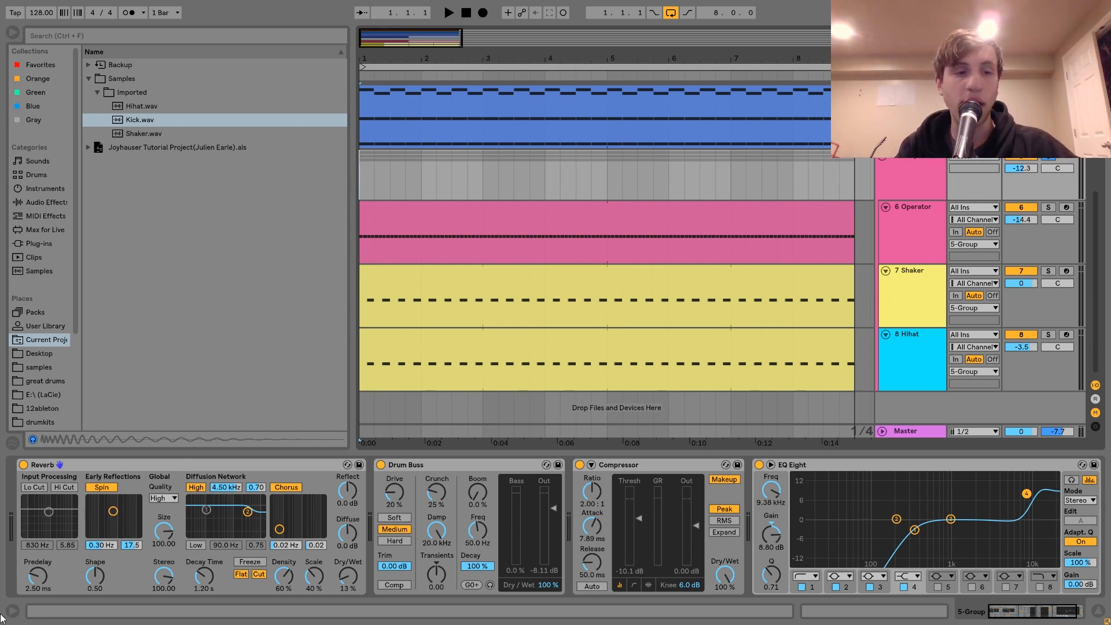
click(759, 465)
click(580, 465)
click(381, 464)
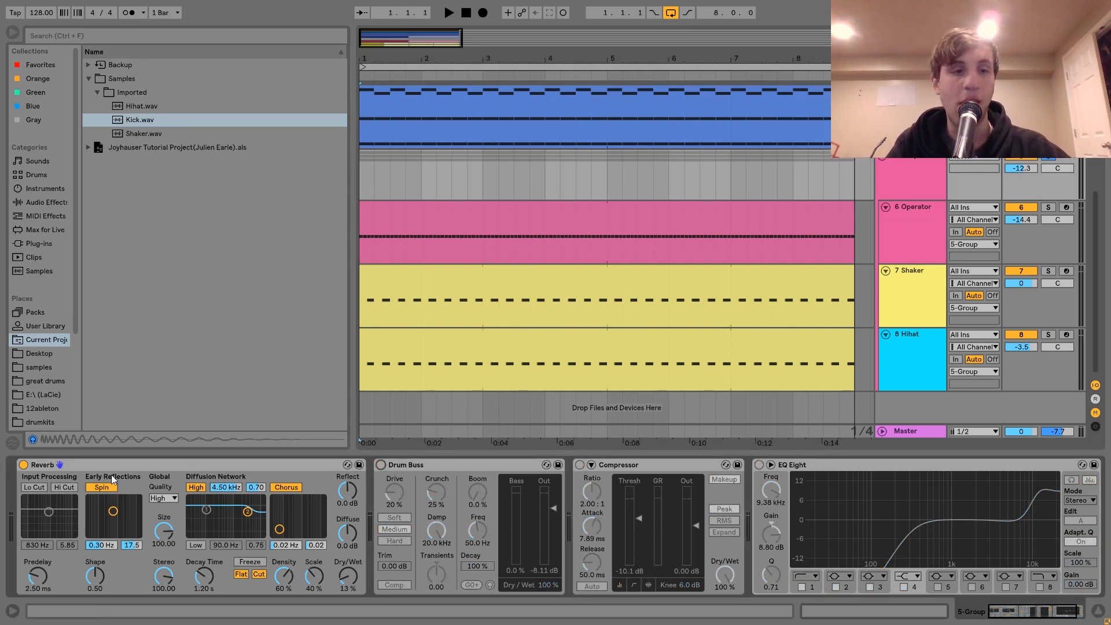
click(23, 465)
key(space)
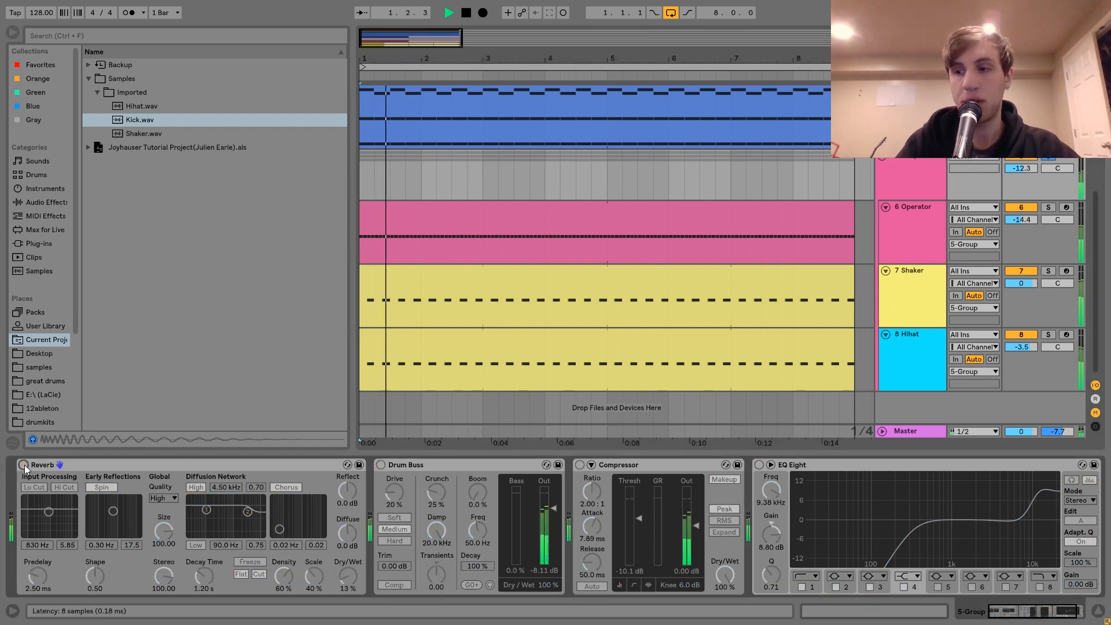
Re-enable the Reverb on the percussion Group and play the loop from the start to hear its effect.
click(1049, 158)
key(space)
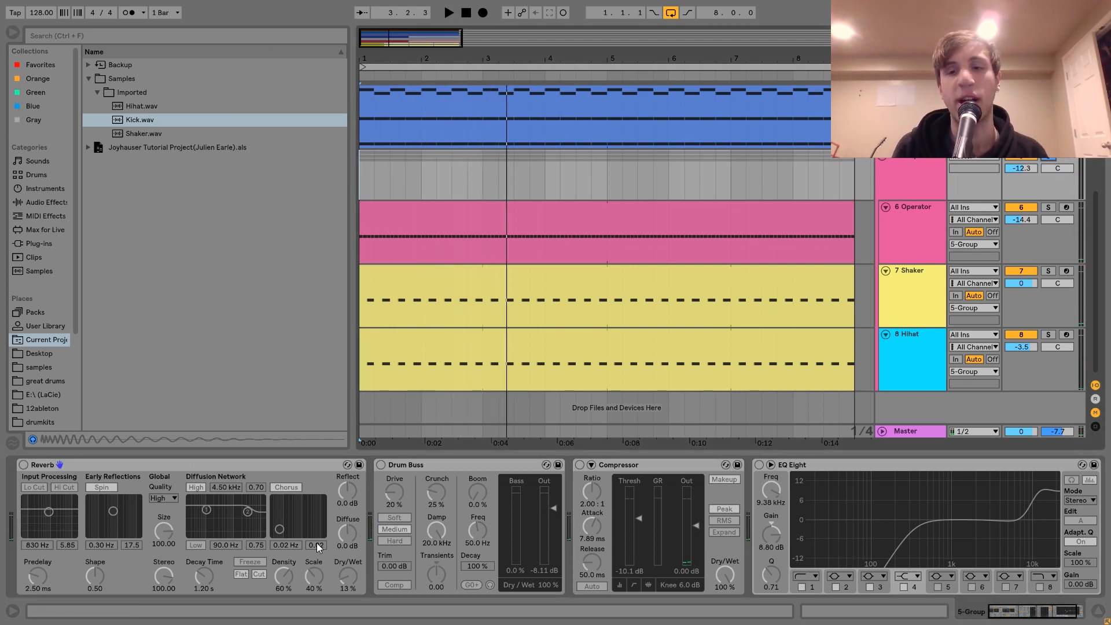
click(23, 465)
key(space)
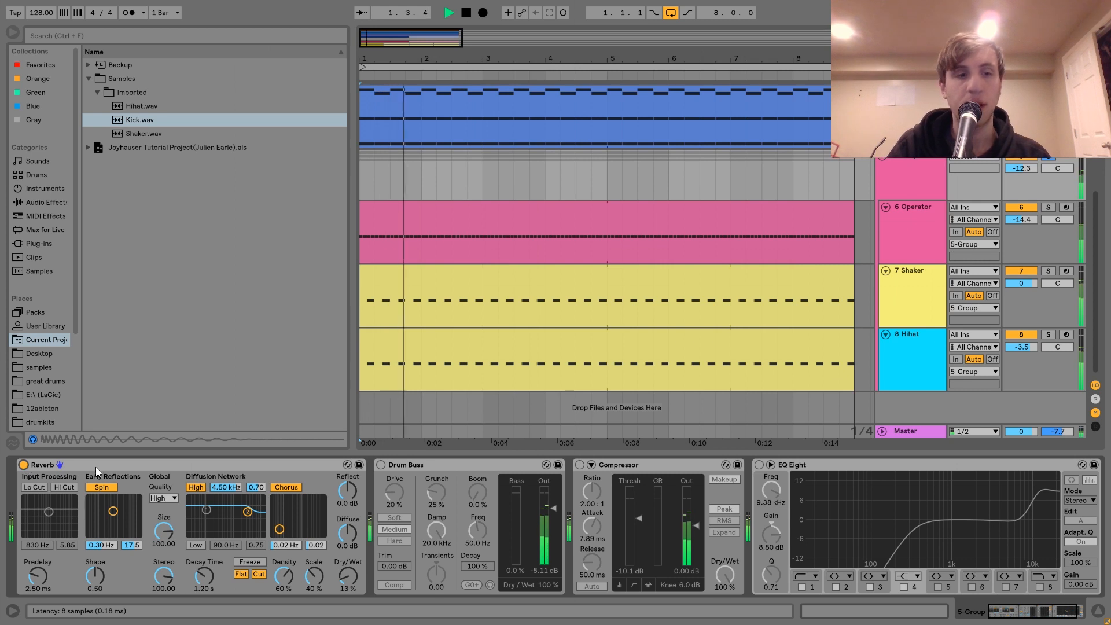
key(space)
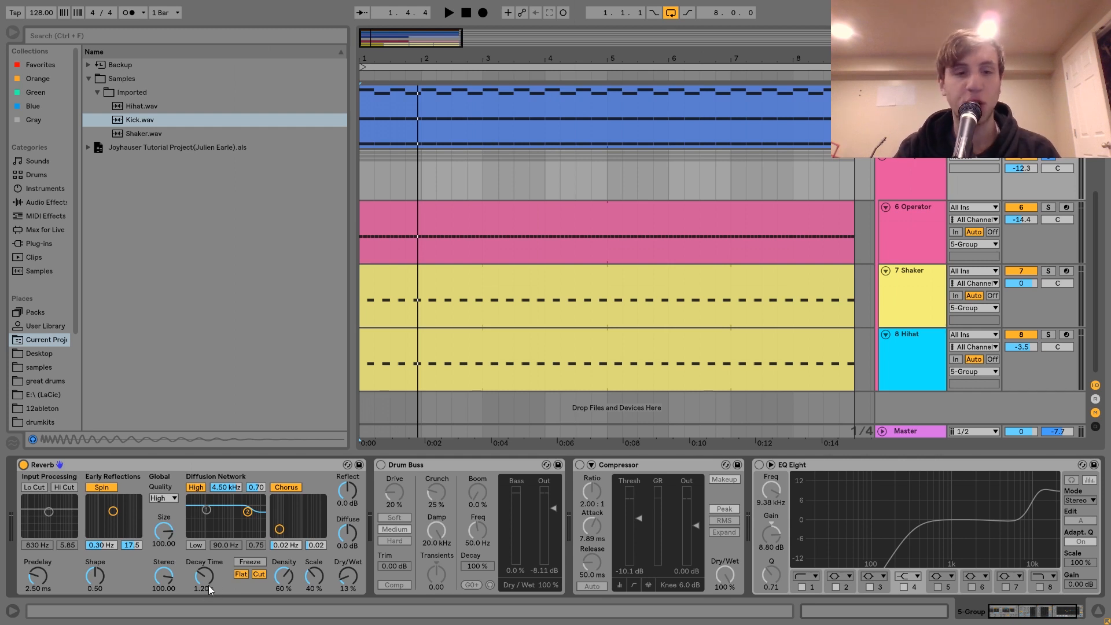
key(space)
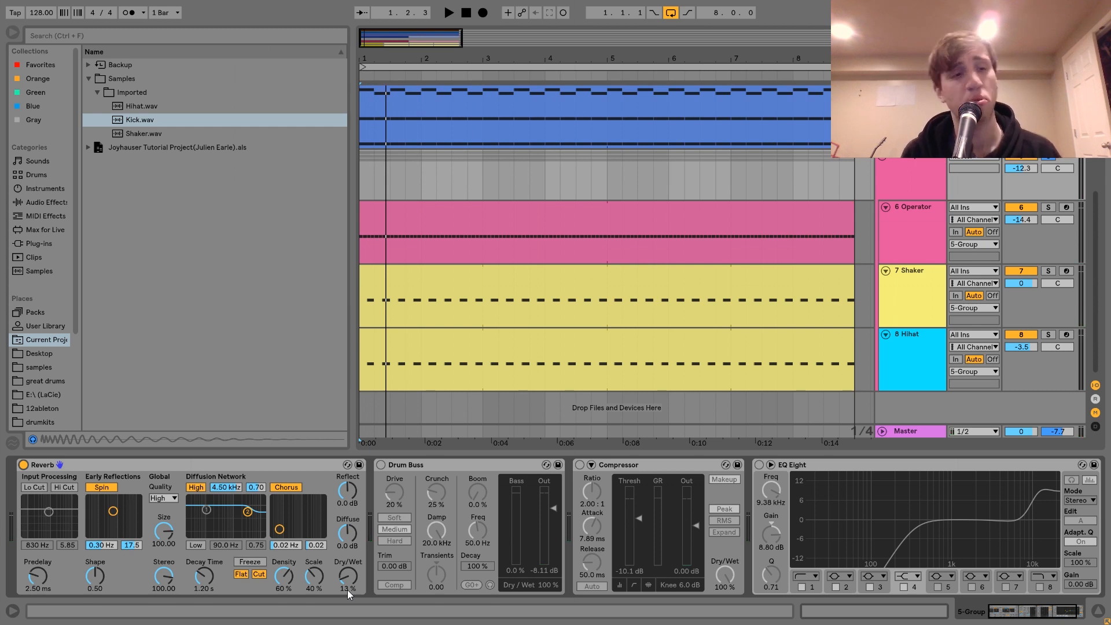
Re-enable Drum Buss on the percussion Group and compare the sound with it on and bypassed, leaving it on.
click(381, 465)
key(space)
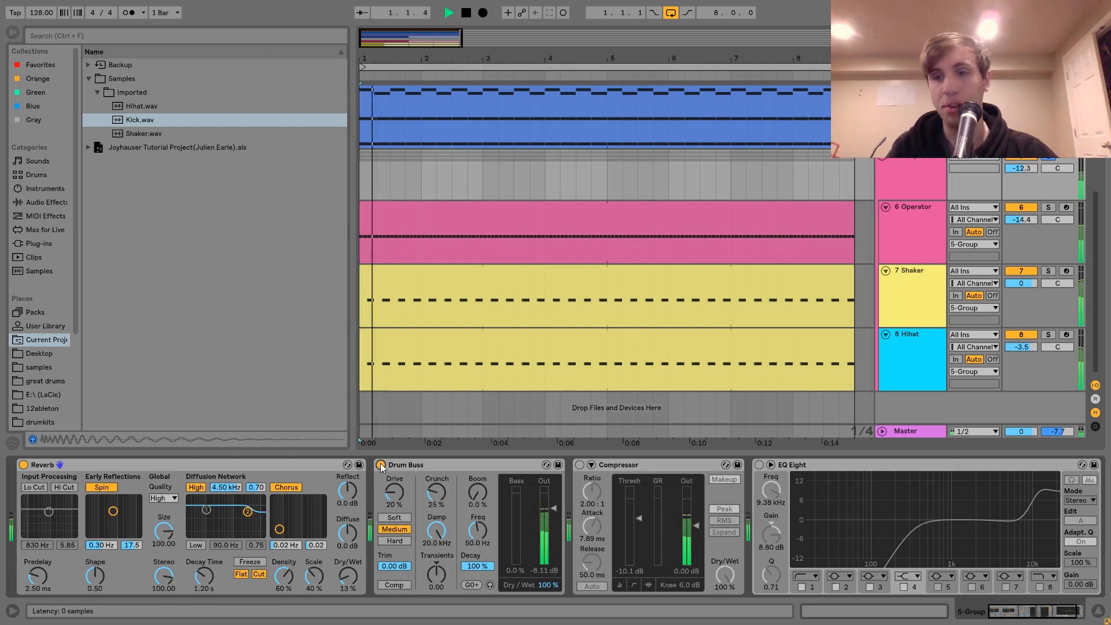
key(space)
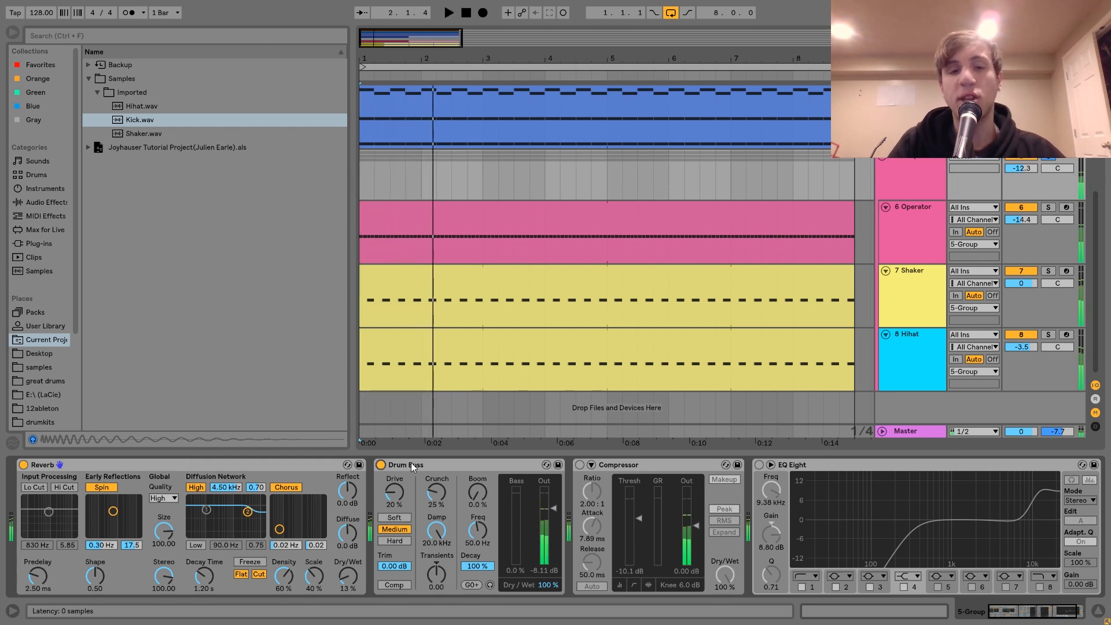
click(381, 465)
key(space)
click(381, 465)
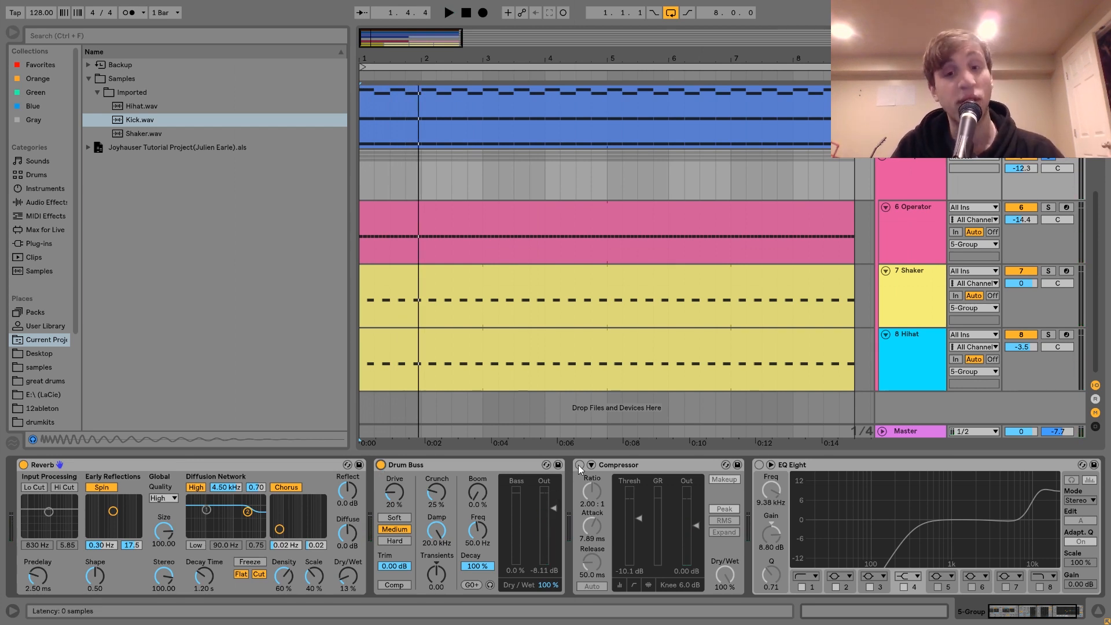
Re-enable the Compressor on the percussion Group, comparing it on and bypassed, and replay the loop with it active.
key(space)
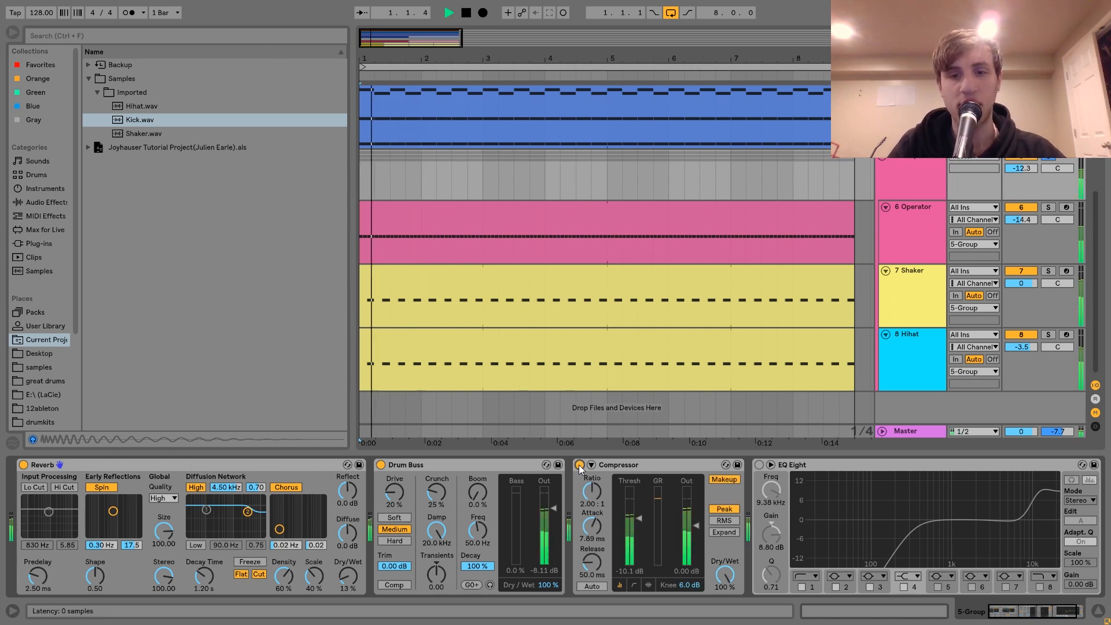
click(579, 464)
click(579, 465)
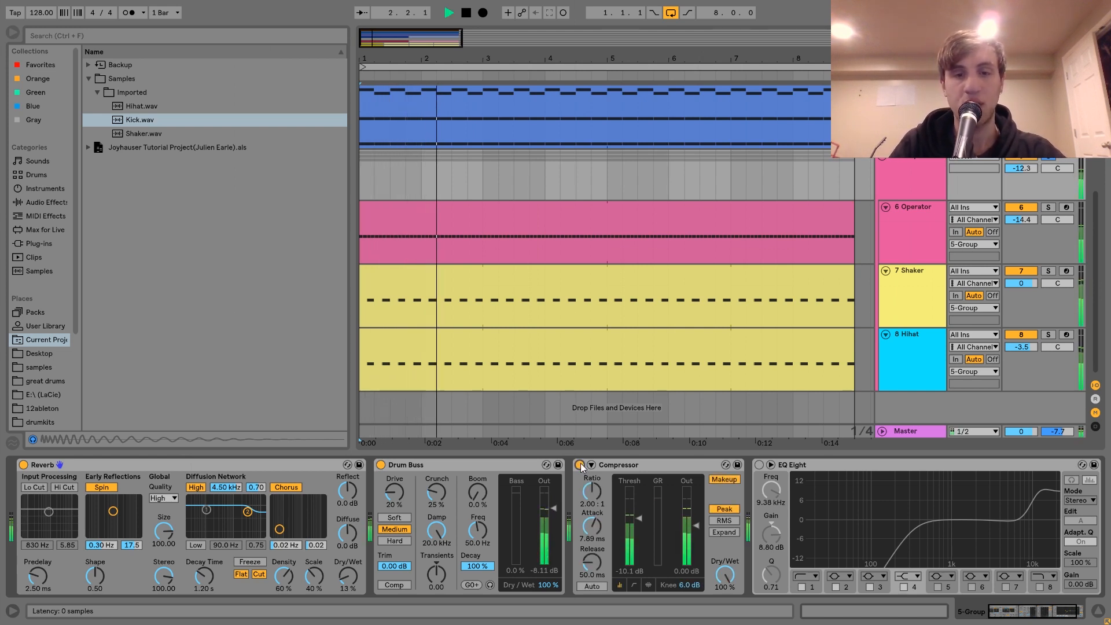
key(space)
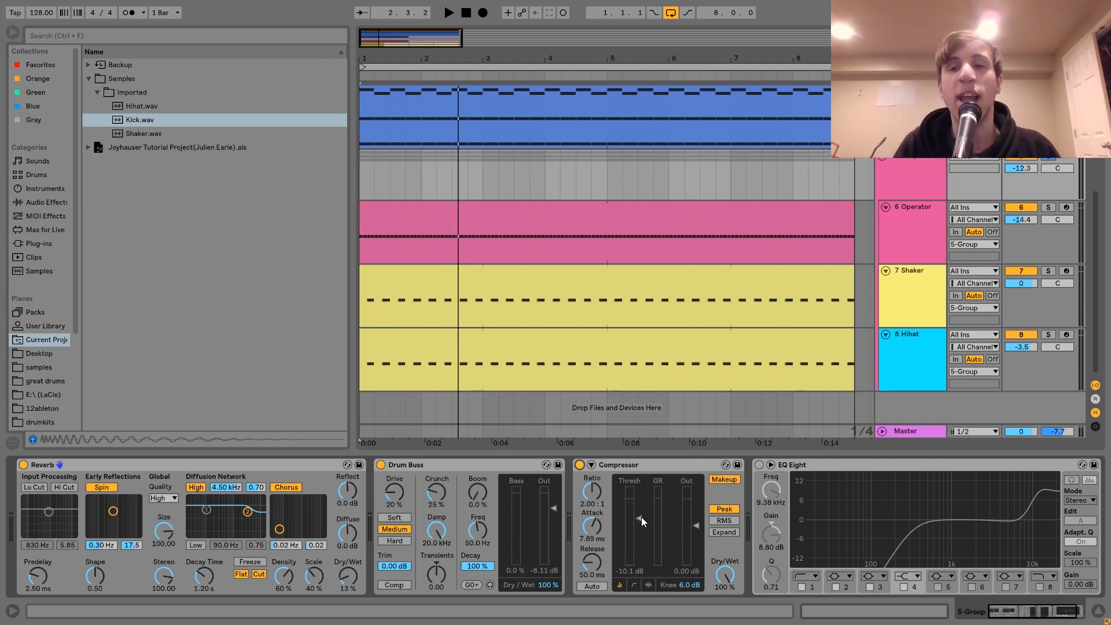
key(space)
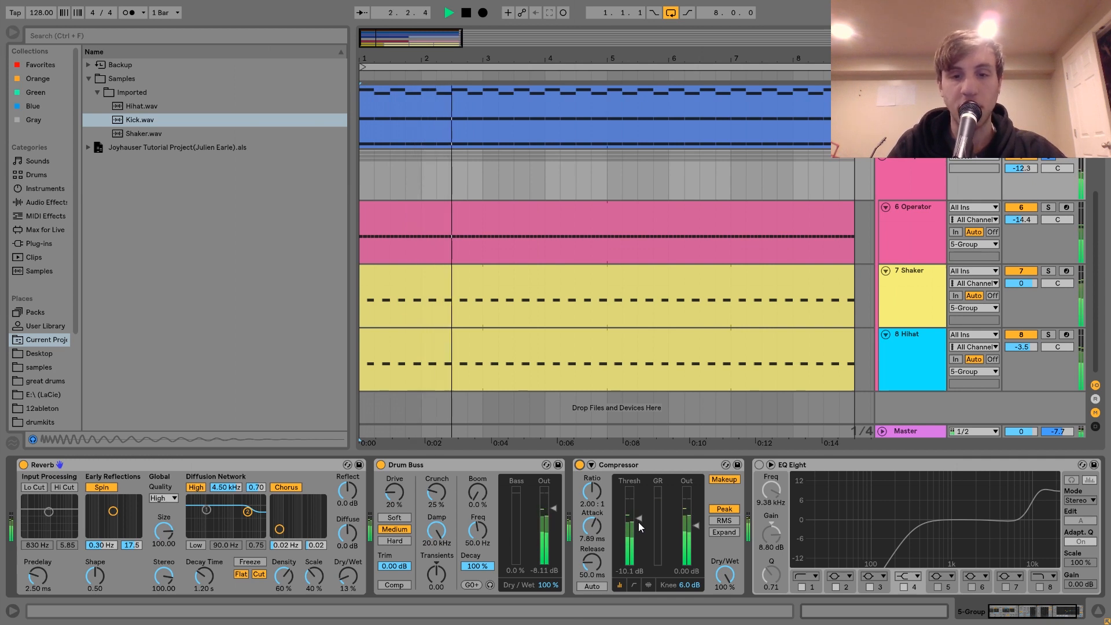
key(space)
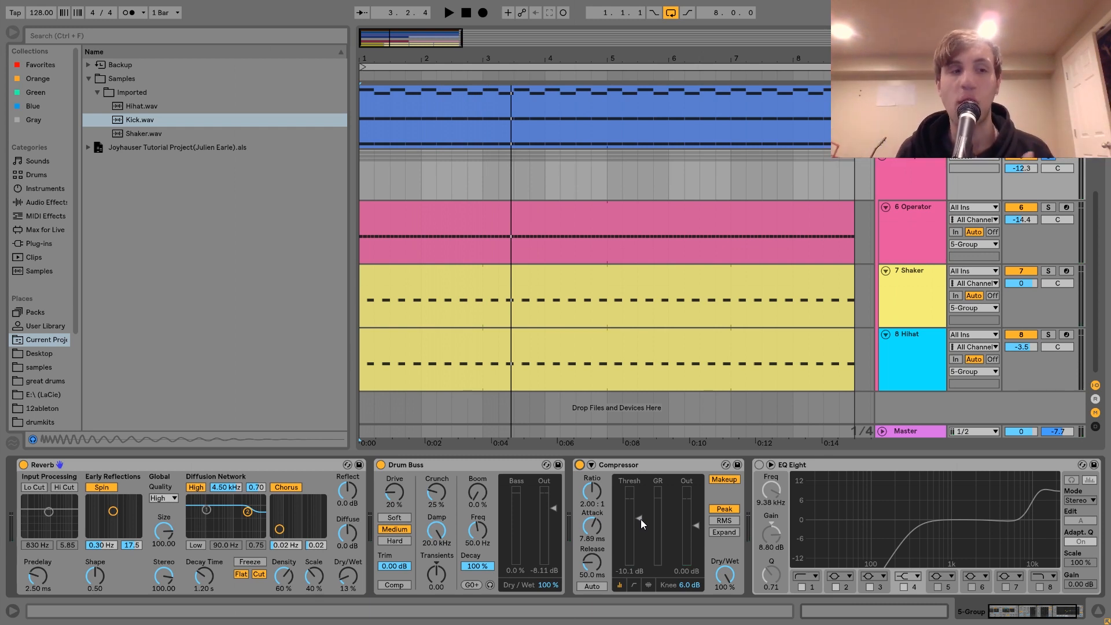
Play the percussion group again while briefly bypassing the Compressor to hear the difference once more.
key(space)
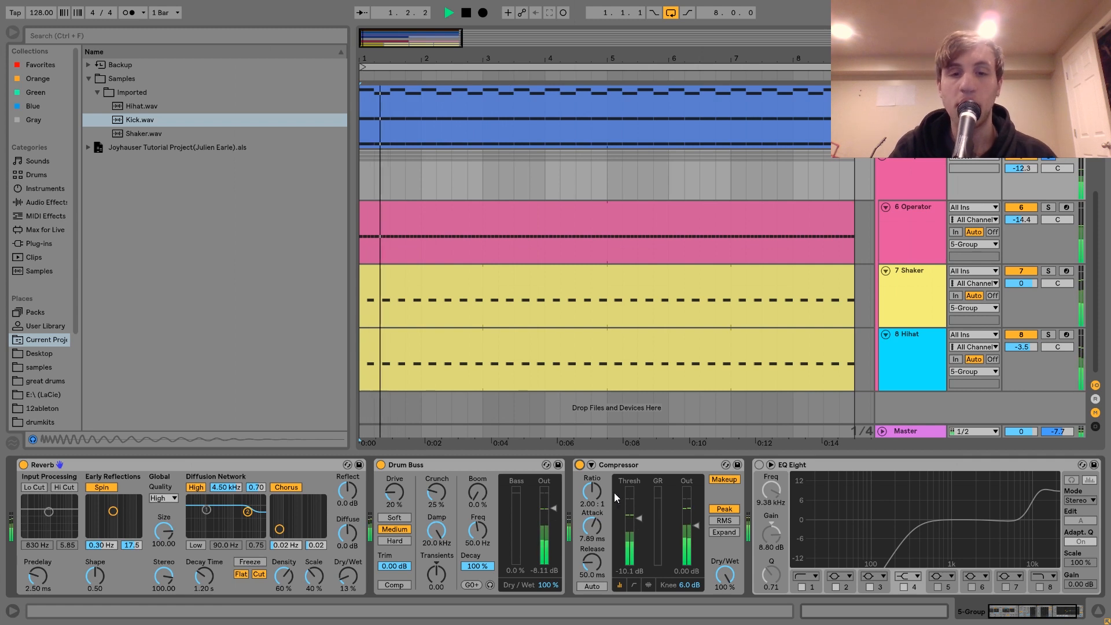
click(580, 466)
click(580, 465)
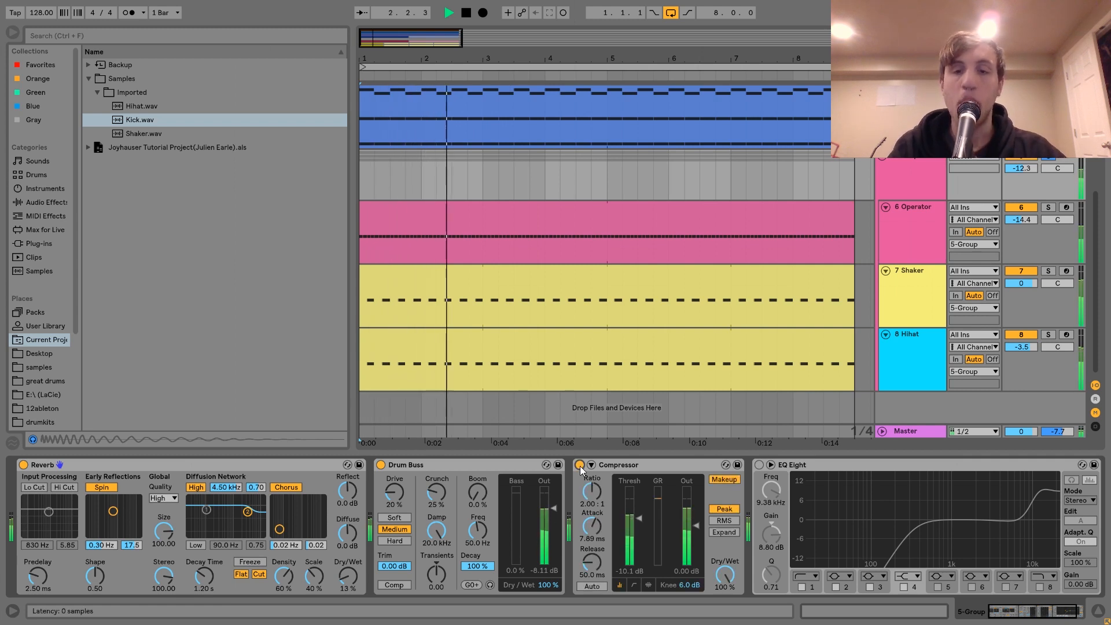
key(space)
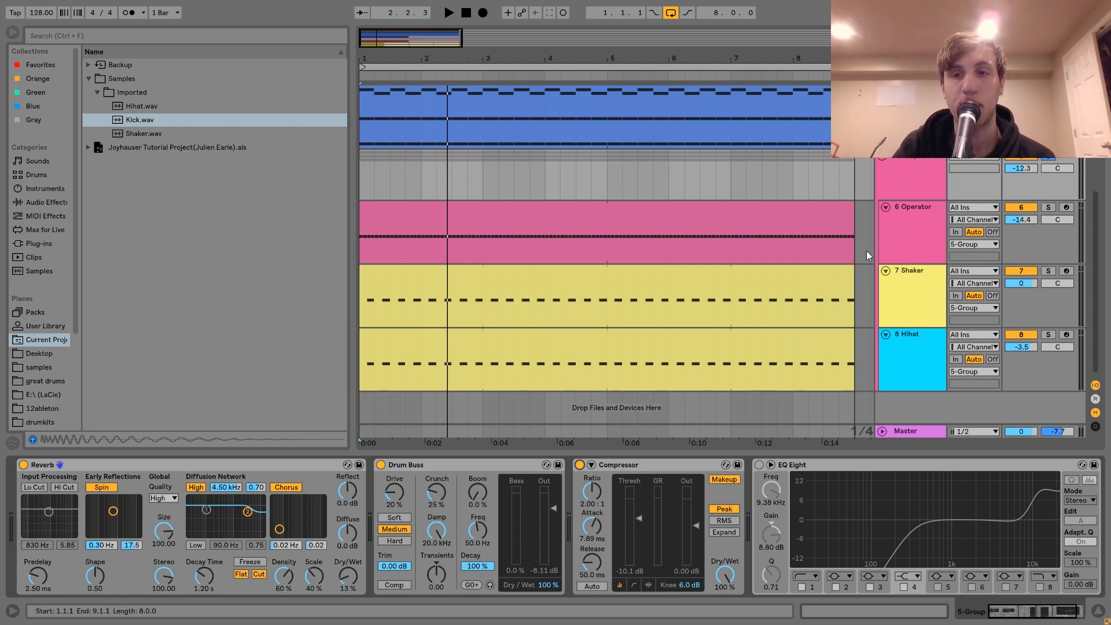
Re-enable EQ Eight on the percussion Group, compare playback with it on and bypassed, and leave it on.
click(893, 228)
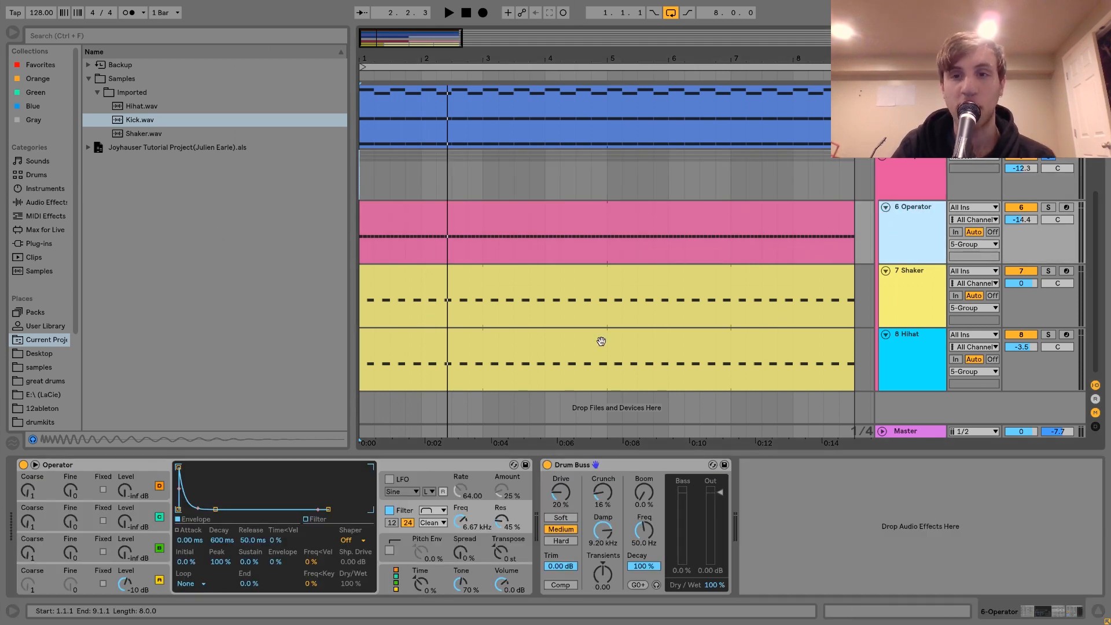
click(896, 187)
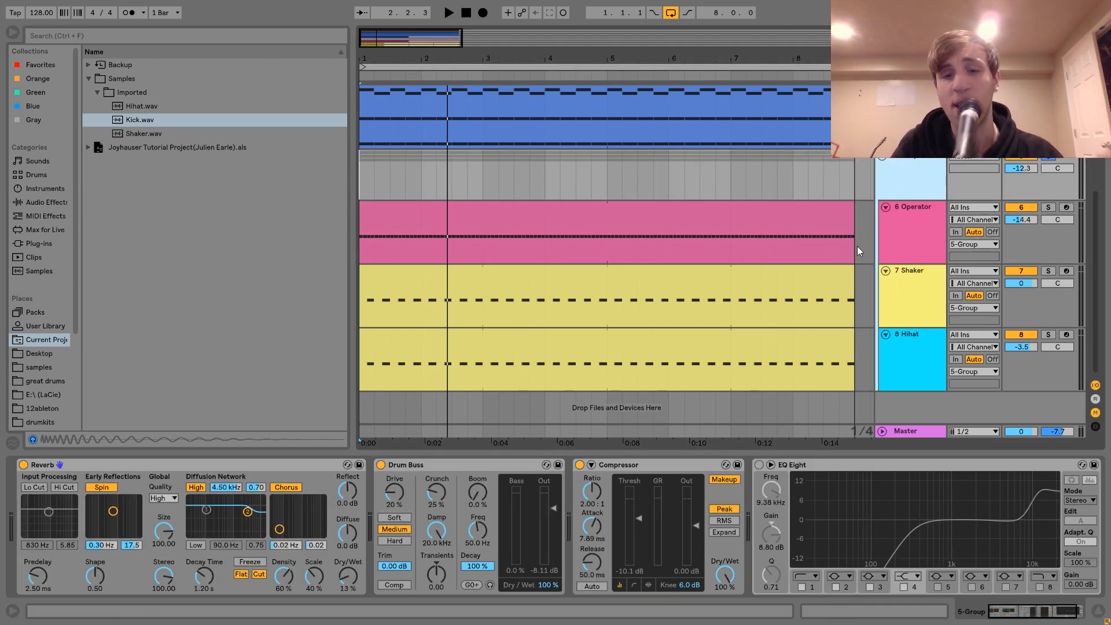
click(773, 500)
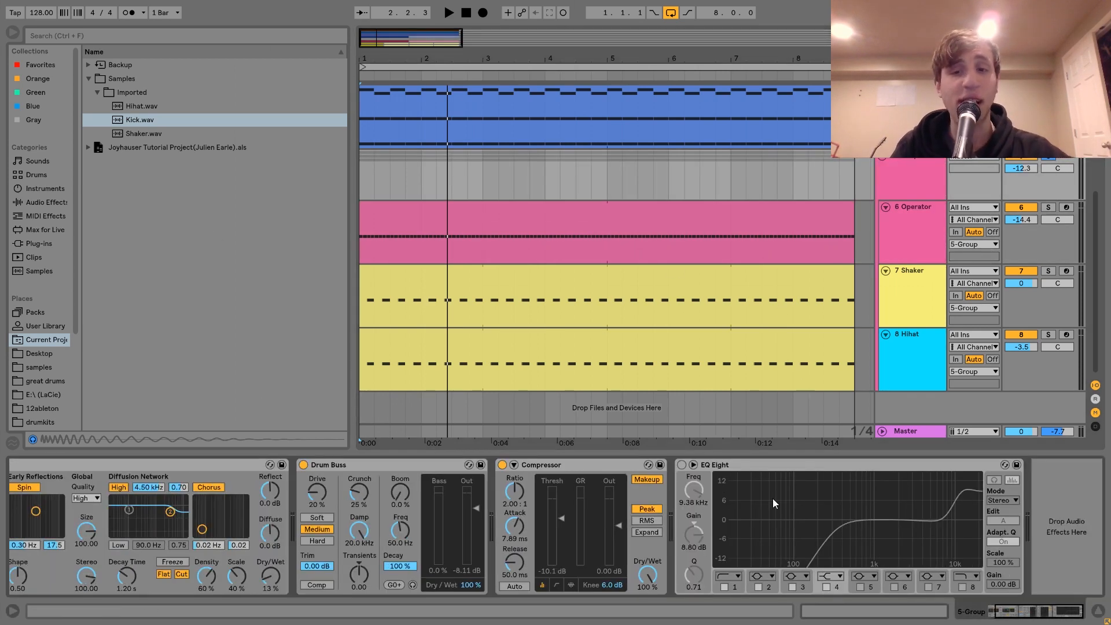
click(682, 465)
key(space)
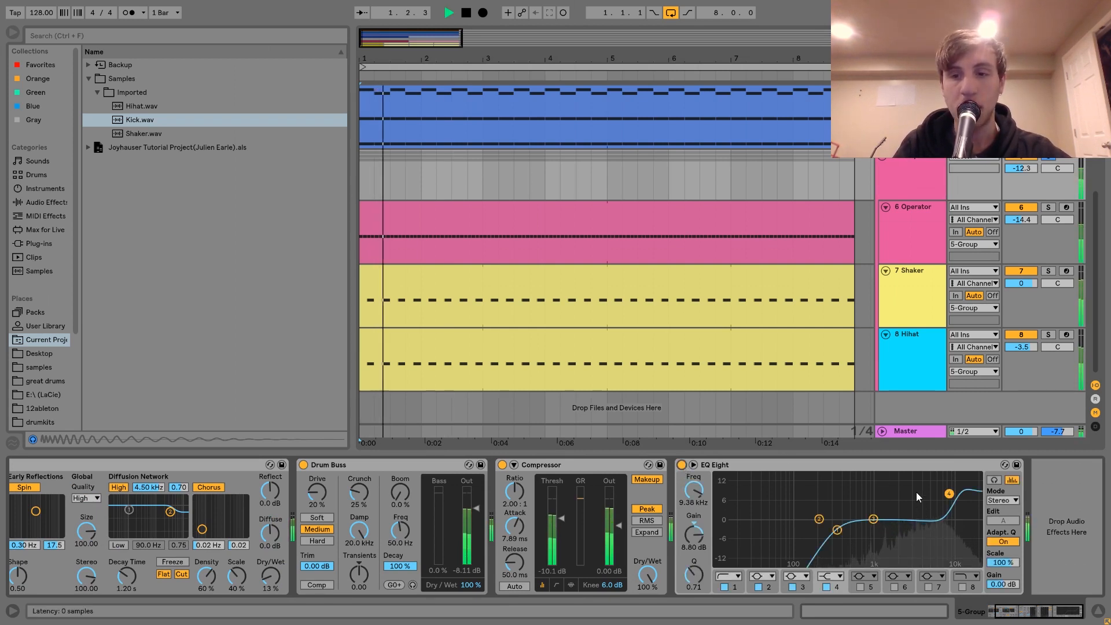
click(682, 464)
click(681, 464)
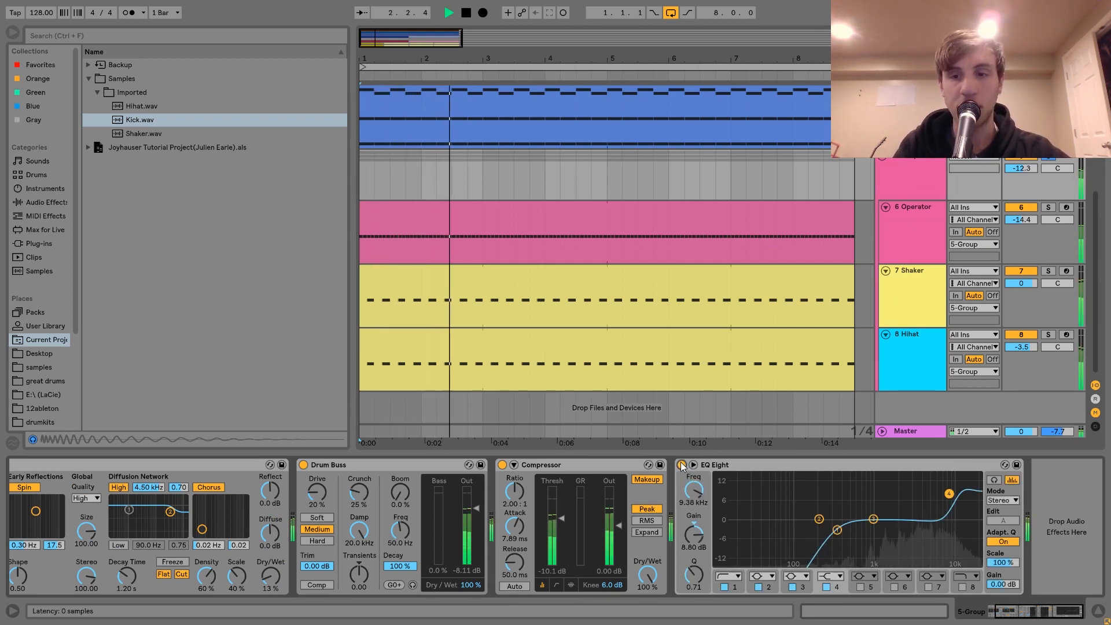
key(space)
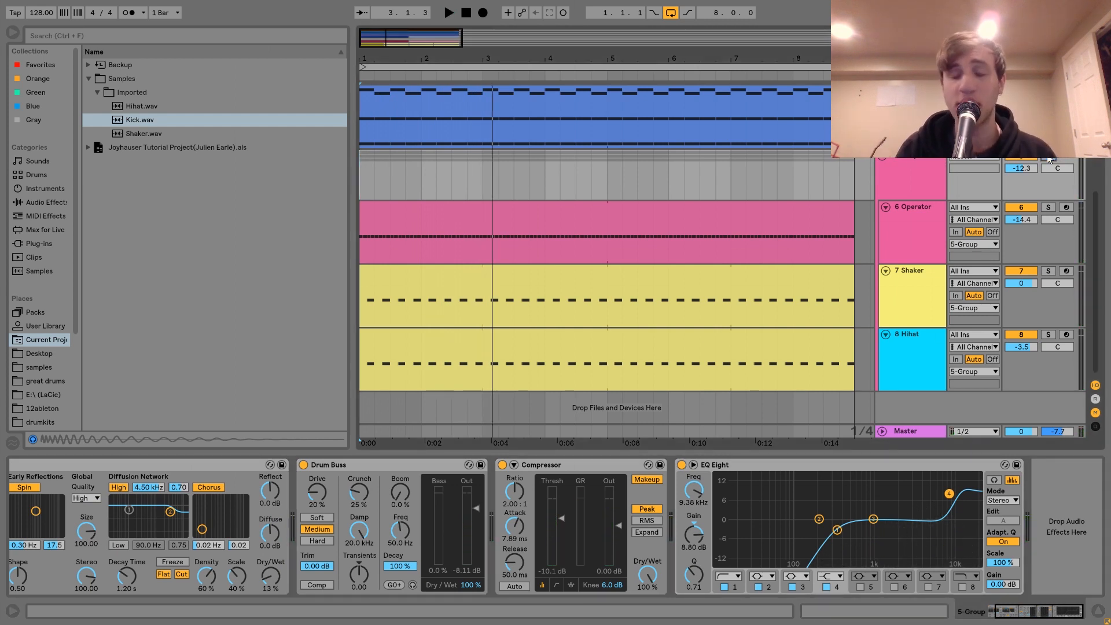
scroll(1050, 159, up, 5)
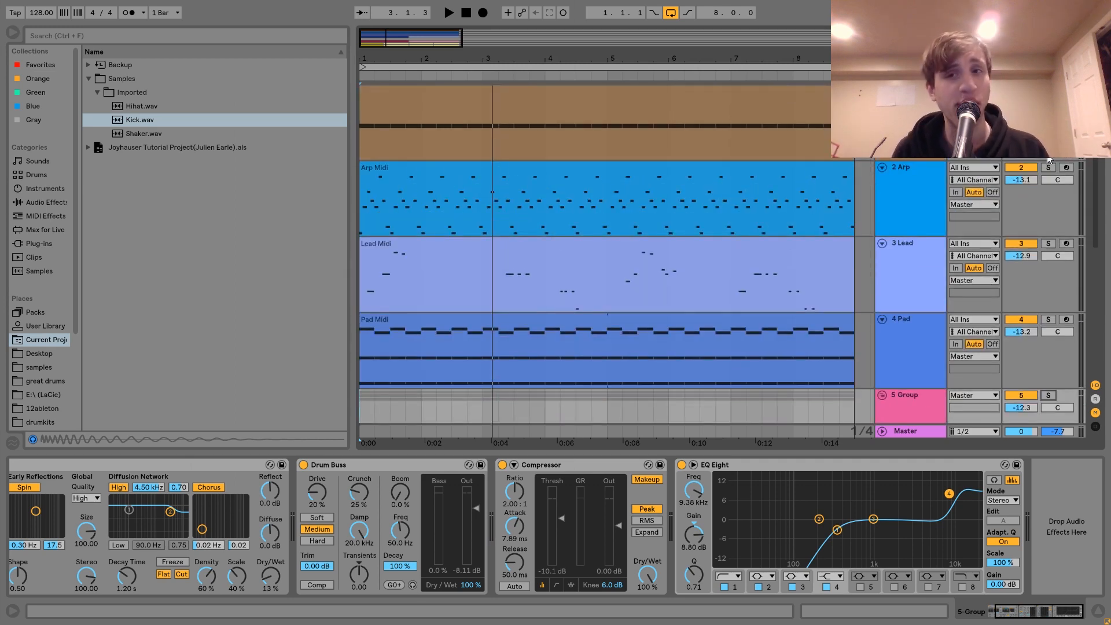